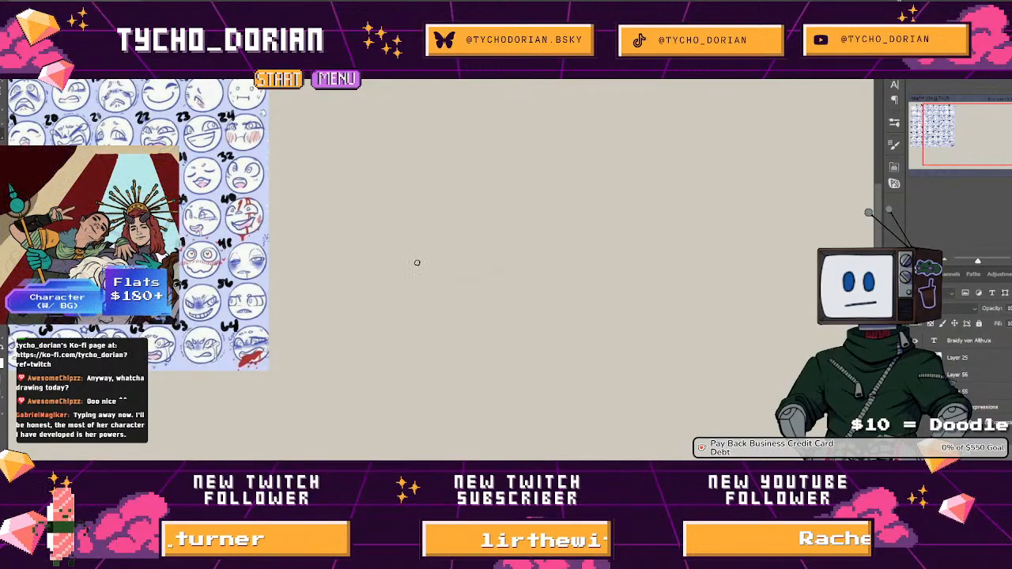
Sketch a loose red circle for the head beside the expression grid, reinforcing its outline with overlapping strokes
{"action": "mouse_move", "coordinate": [416, 261]}
{"action": "left_mouse_down"}
{"action": "mouse_move", "coordinate": [437, 164]}
{"action": "mouse_move", "coordinate": [531, 229]}
{"action": "mouse_move", "coordinate": [440, 277]}
{"action": "mouse_move", "coordinate": [400, 169]}
{"action": "mouse_move", "coordinate": [509, 208]}
{"action": "mouse_move", "coordinate": [420, 278]}
{"action": "mouse_move", "coordinate": [487, 234]}
{"action": "mouse_move", "coordinate": [431, 222]}
{"action": "mouse_move", "coordinate": [505, 225]}
{"action": "mouse_move", "coordinate": [403, 268]}
{"action": "mouse_move", "coordinate": [405, 150]}
{"action": "mouse_move", "coordinate": [516, 225]}
{"action": "mouse_move", "coordinate": [400, 263]}
{"action": "mouse_move", "coordinate": [439, 122]}
{"action": "mouse_move", "coordinate": [469, 268]}
{"action": "mouse_move", "coordinate": [378, 152]}
{"action": "mouse_move", "coordinate": [520, 251]}
{"action": "mouse_move", "coordinate": [440, 184]}
{"action": "left_mouse_up"}
{"action": "key", "text": "ctrl+z"}
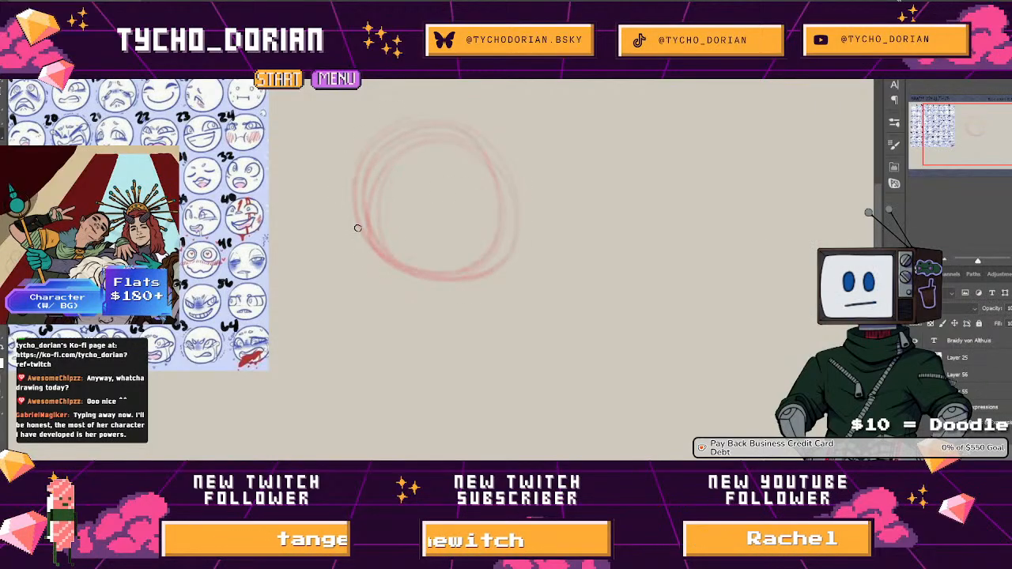
{"action": "mouse_move", "coordinate": [466, 129]}
{"action": "left_mouse_down"}
{"action": "mouse_move", "coordinate": [497, 174]}
{"action": "mouse_move", "coordinate": [497, 260]}
{"action": "left_mouse_up"}
{"action": "left_click_drag", "start_coordinate": [507, 157], "coordinate": [503, 255]}
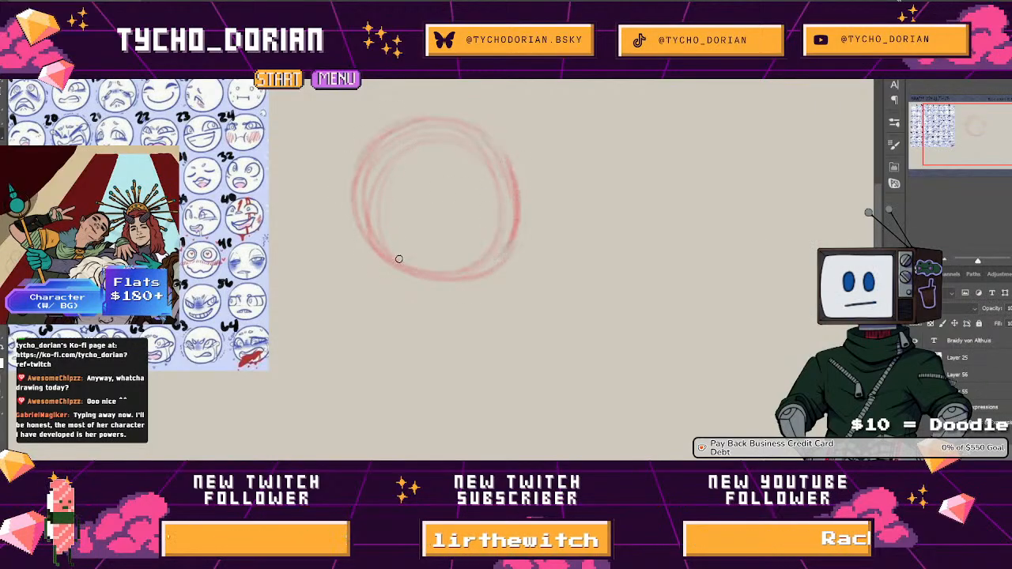
{"action": "left_click_drag", "start_coordinate": [398, 266], "coordinate": [486, 267]}
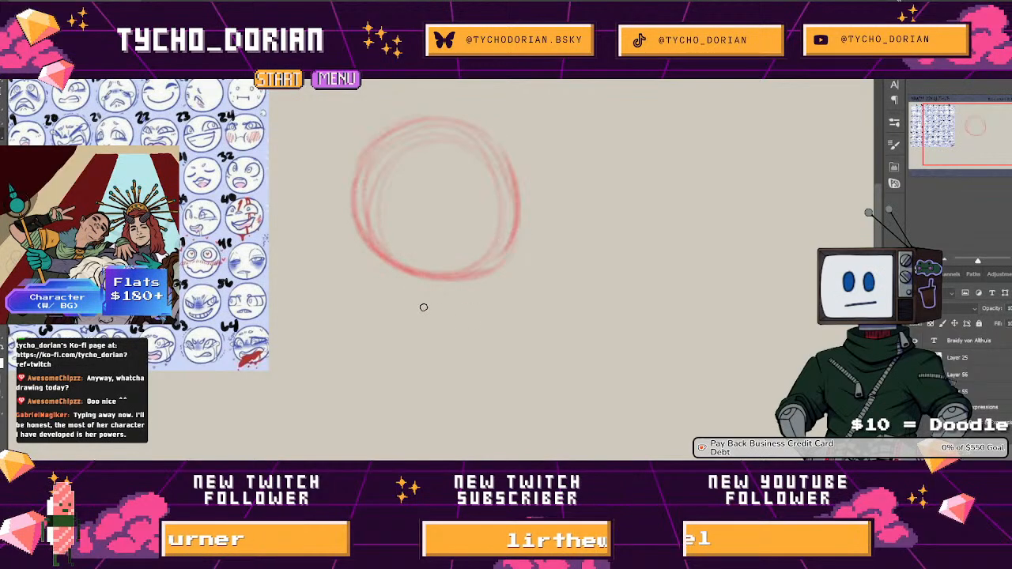
Consult the character turnaround sheet and sketch a tapering jaw with a narrow flat chin and a small V-shaped mark beneath the head circle
{"action": "key", "text": "ctrl+Tab"}
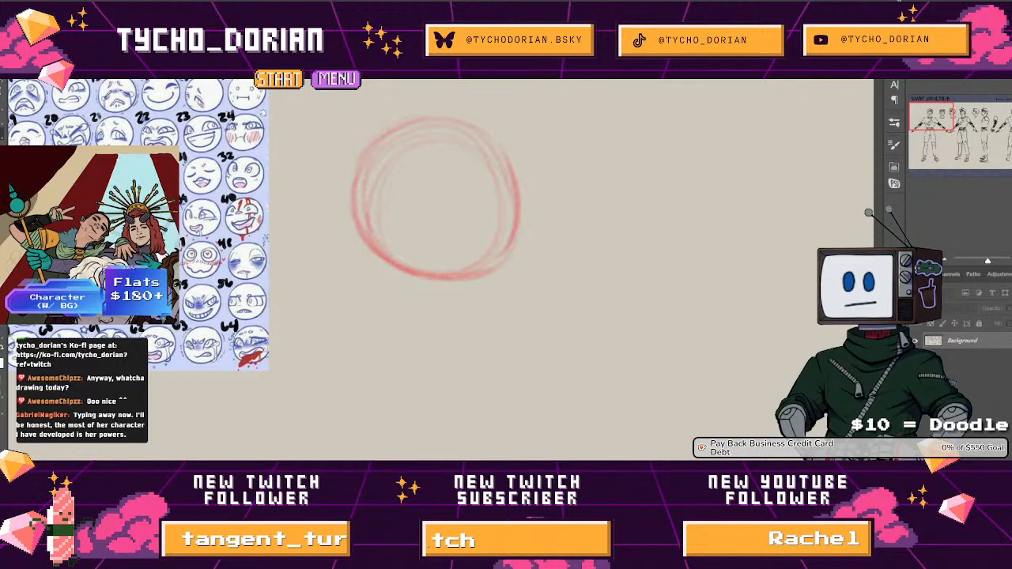
{"action": "key", "text": "ctrl+Tab"}
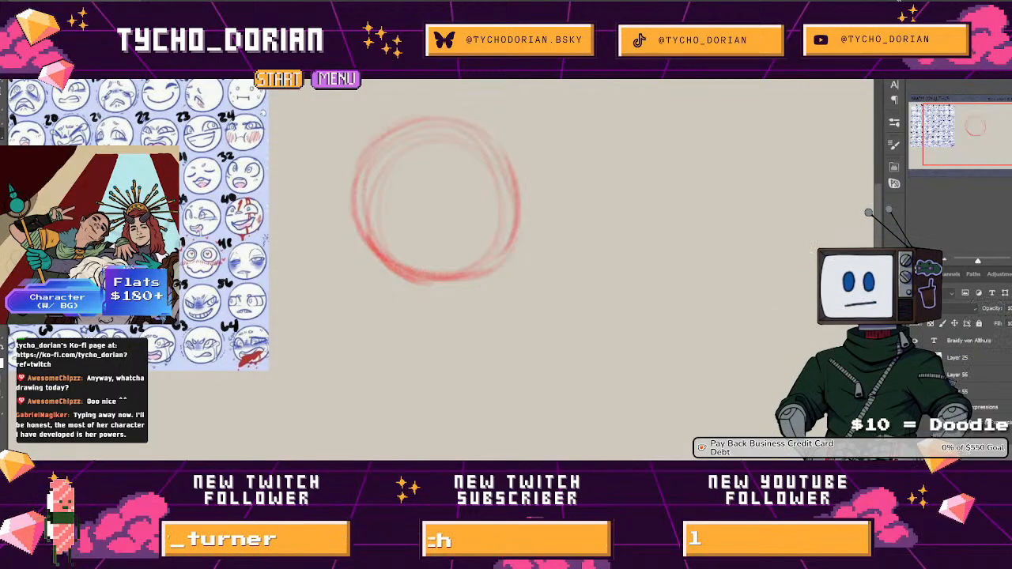
{"action": "left_click_drag", "start_coordinate": [332, 73], "coordinate": [273, 70]}
{"action": "left_click", "coordinate": [272, 71]}
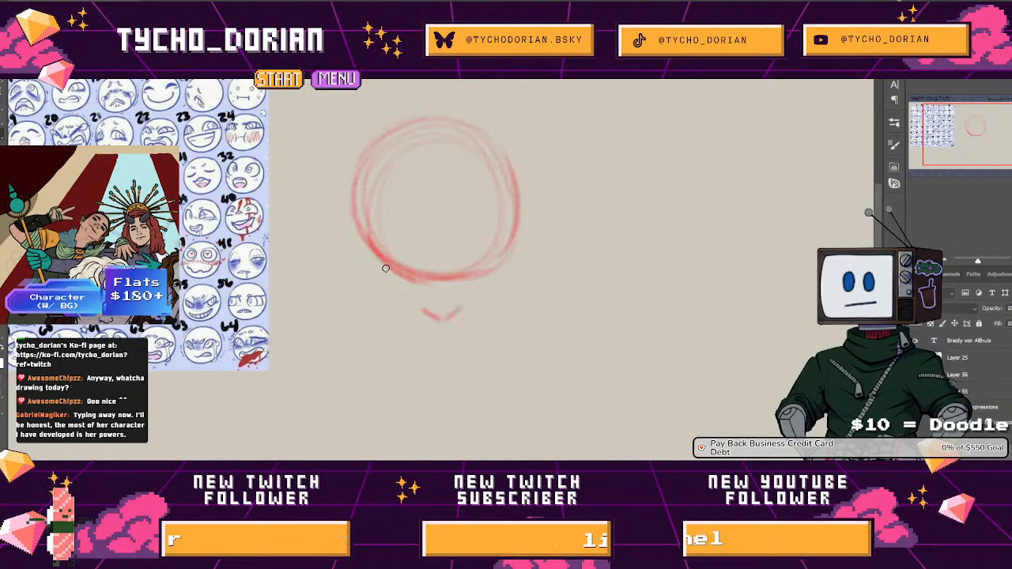
{"action": "mouse_move", "coordinate": [364, 239]}
{"action": "left_mouse_down"}
{"action": "mouse_move", "coordinate": [377, 285]}
{"action": "mouse_move", "coordinate": [358, 213]}
{"action": "mouse_move", "coordinate": [380, 298]}
{"action": "left_mouse_up"}
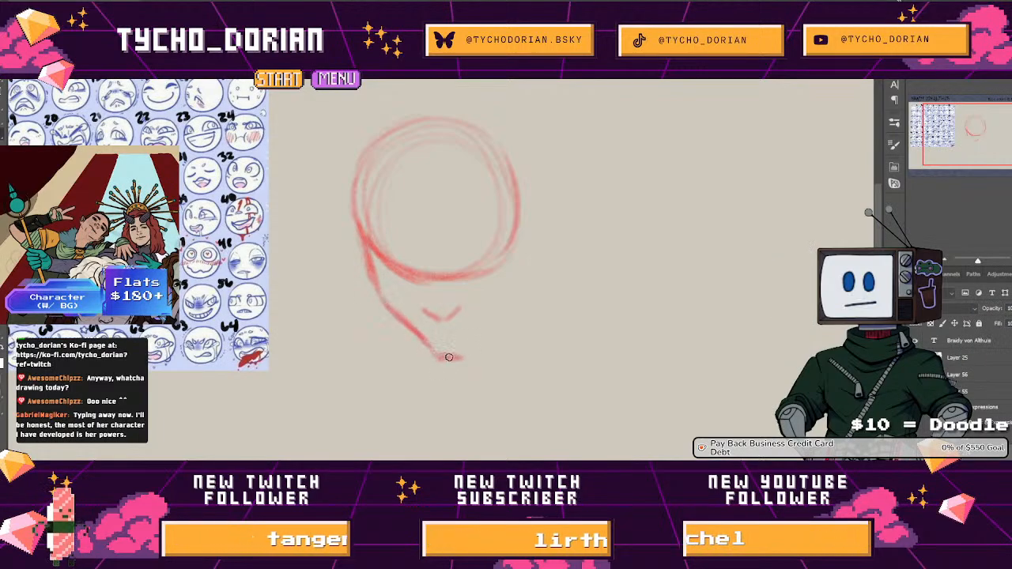
{"action": "left_click_drag", "start_coordinate": [443, 357], "coordinate": [498, 320]}
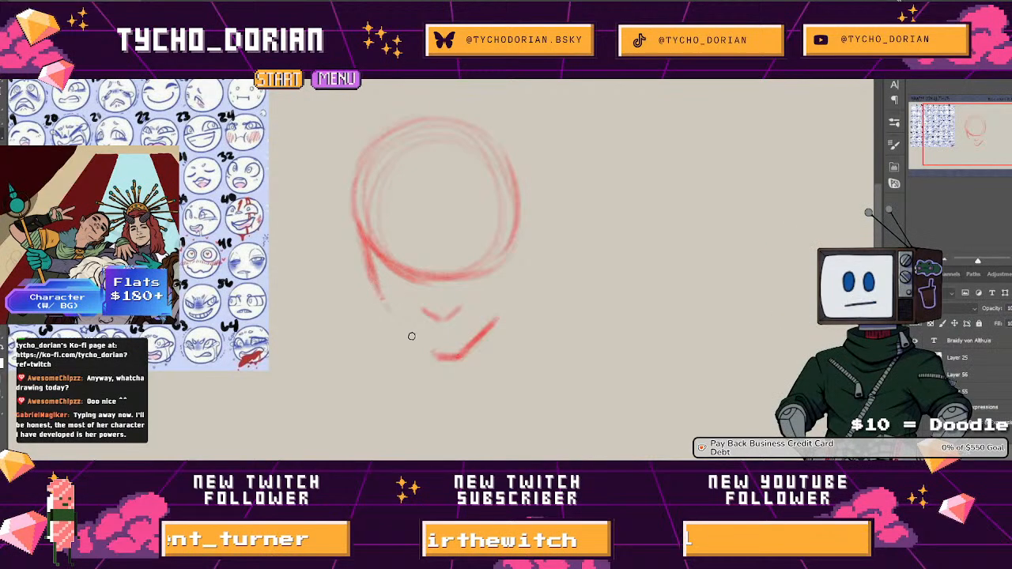
{"action": "mouse_move", "coordinate": [378, 296]}
{"action": "left_mouse_down"}
{"action": "mouse_move", "coordinate": [431, 354]}
{"action": "mouse_move", "coordinate": [499, 309]}
{"action": "mouse_move", "coordinate": [508, 233]}
{"action": "left_mouse_up"}
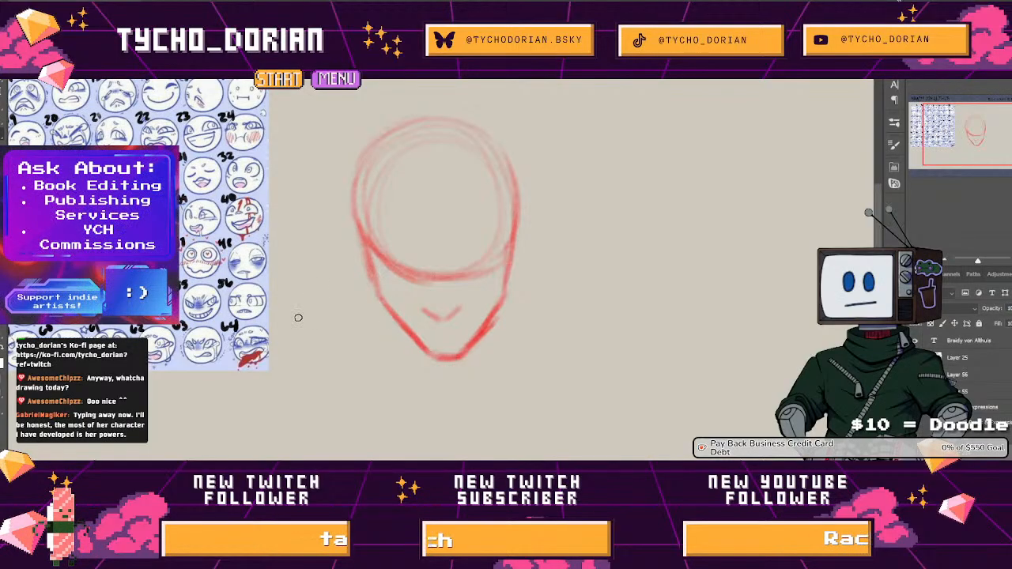
Sketch raised, curved shoulder lines on both sides of the jaw, with short neck strokes joining them to the jawline
{"action": "mouse_move", "coordinate": [286, 333]}
{"action": "left_mouse_down"}
{"action": "mouse_move", "coordinate": [322, 313]}
{"action": "mouse_move", "coordinate": [372, 316]}
{"action": "left_mouse_up"}
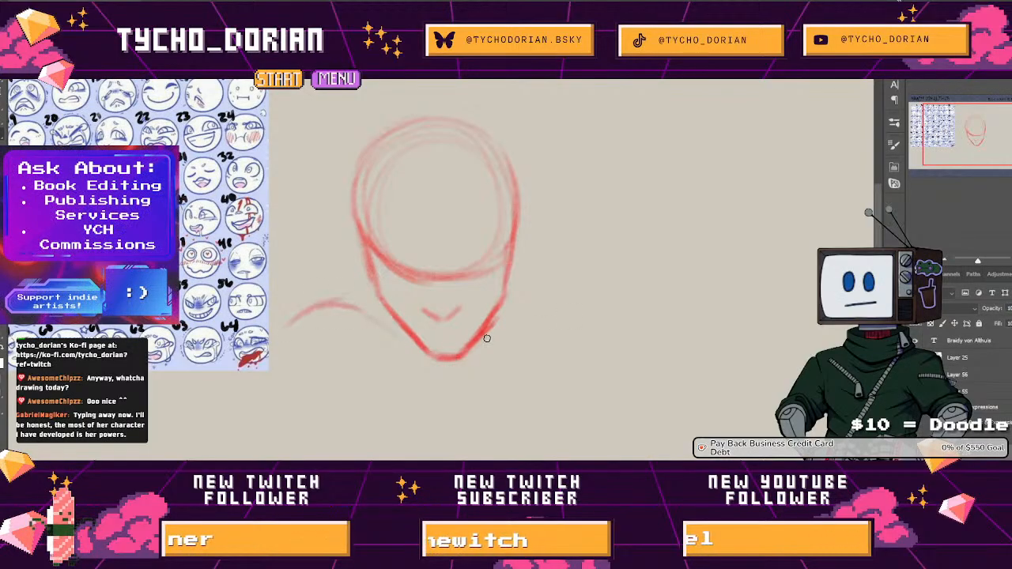
{"action": "mouse_move", "coordinate": [488, 346]}
{"action": "left_mouse_down"}
{"action": "mouse_move", "coordinate": [572, 305]}
{"action": "mouse_move", "coordinate": [607, 314]}
{"action": "left_mouse_up"}
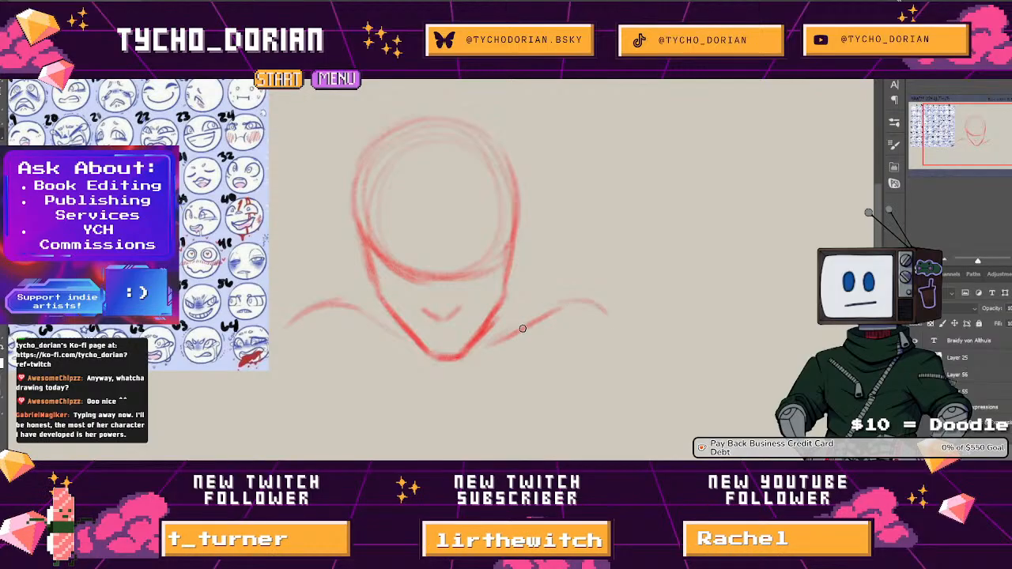
{"action": "left_click_drag", "start_coordinate": [522, 328], "coordinate": [615, 317]}
{"action": "key", "text": "ctrl+z"}
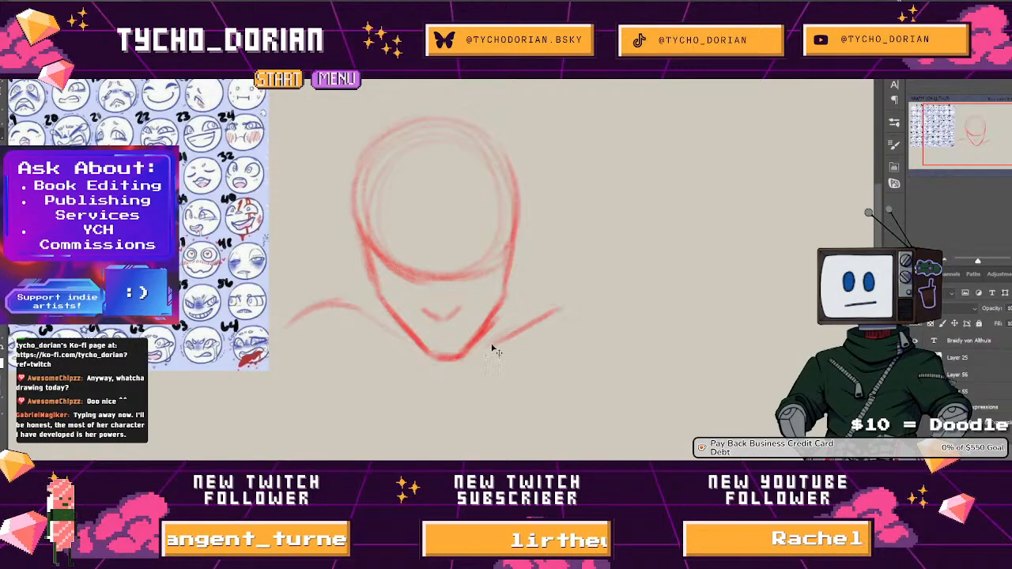
{"action": "mouse_move", "coordinate": [490, 347]}
{"action": "left_mouse_down"}
{"action": "mouse_move", "coordinate": [576, 308]}
{"action": "mouse_move", "coordinate": [607, 333]}
{"action": "left_mouse_up"}
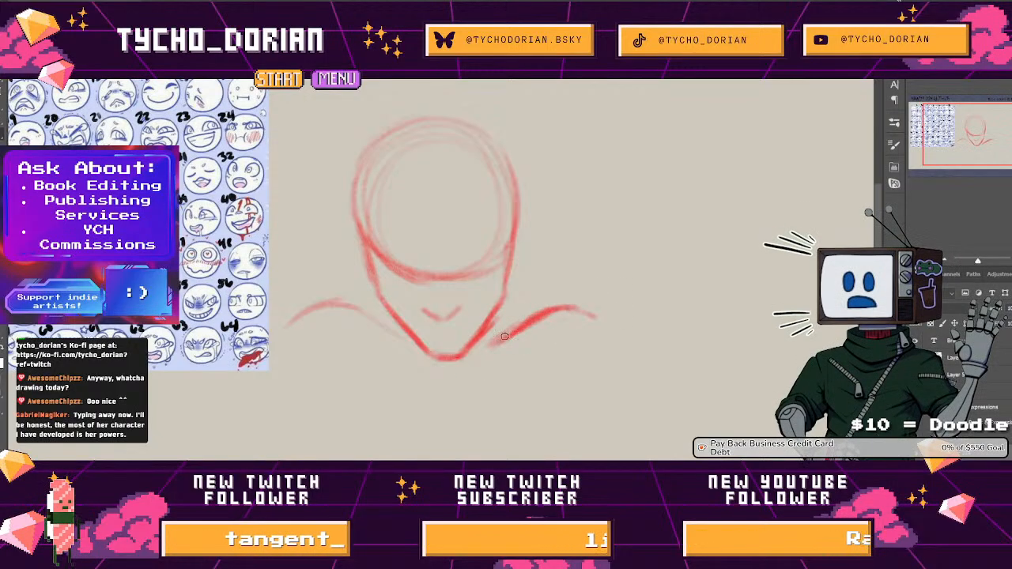
{"action": "left_click_drag", "start_coordinate": [314, 309], "coordinate": [276, 340]}
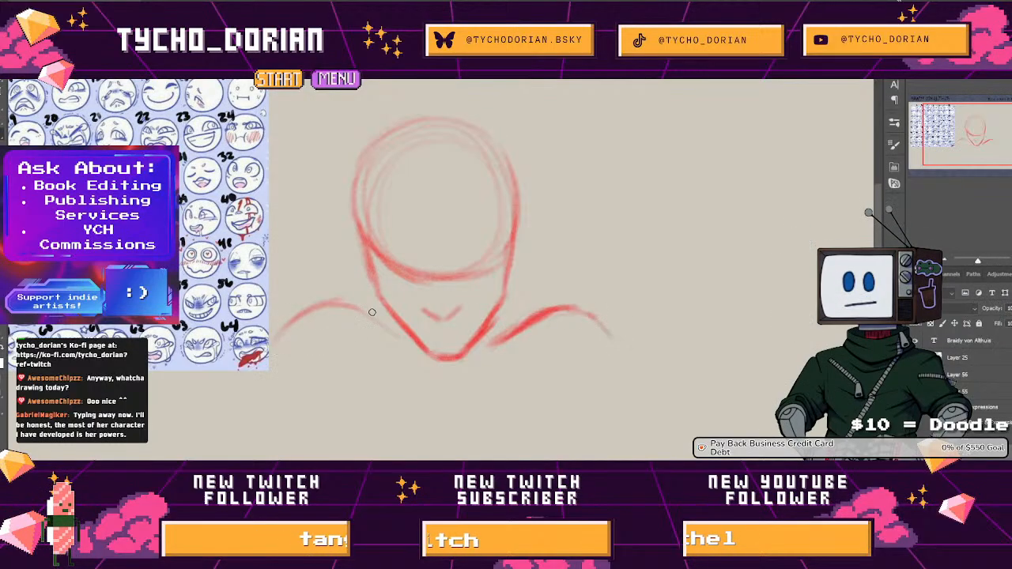
{"action": "left_click_drag", "start_coordinate": [385, 308], "coordinate": [388, 328]}
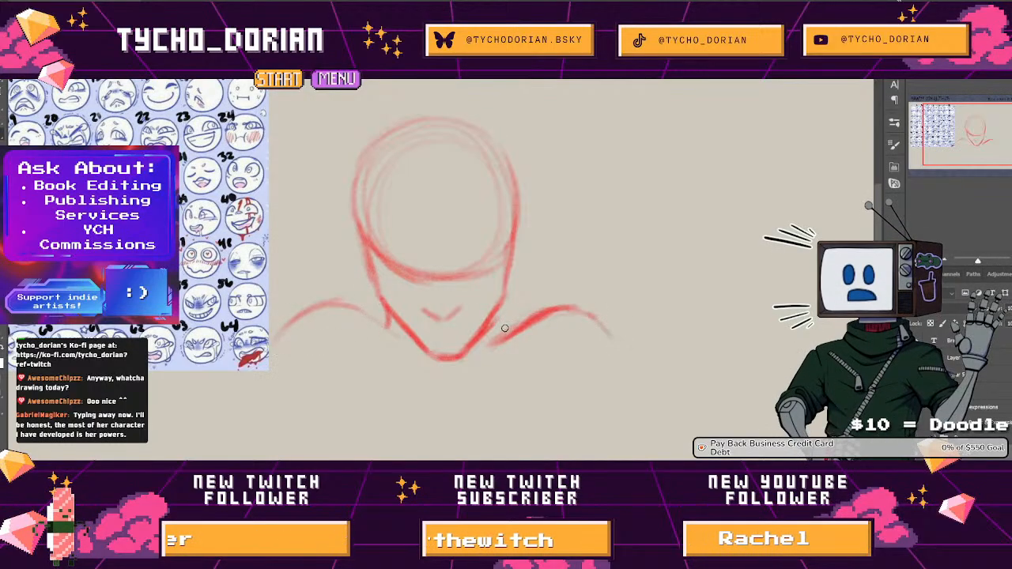
{"action": "left_click_drag", "start_coordinate": [497, 313], "coordinate": [507, 335]}
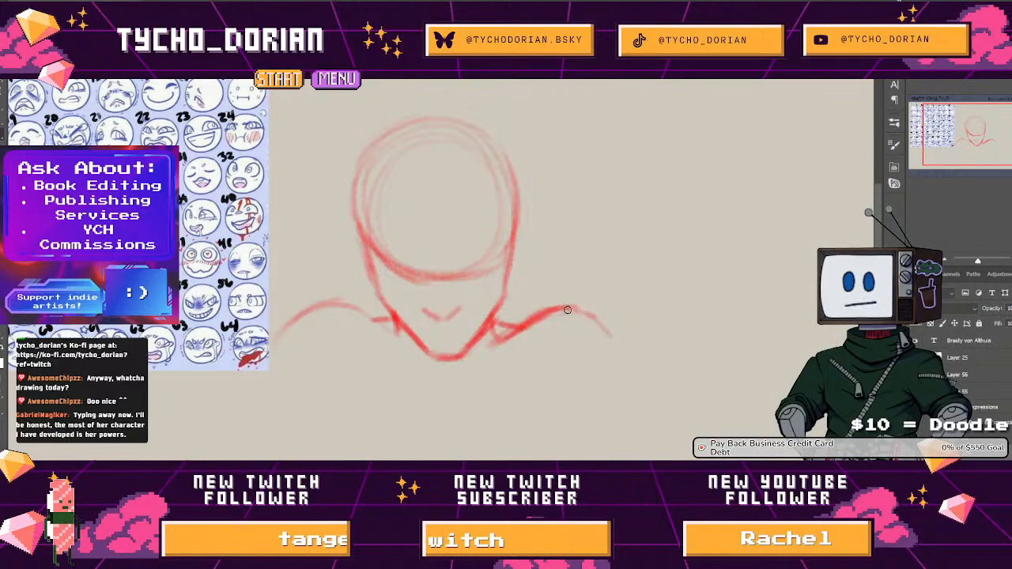
Sketch the outer upper-arm curve and a wide V-shaped line across the chest, with short tick marks on it
{"action": "left_click_drag", "start_coordinate": [278, 334], "coordinate": [282, 366]}
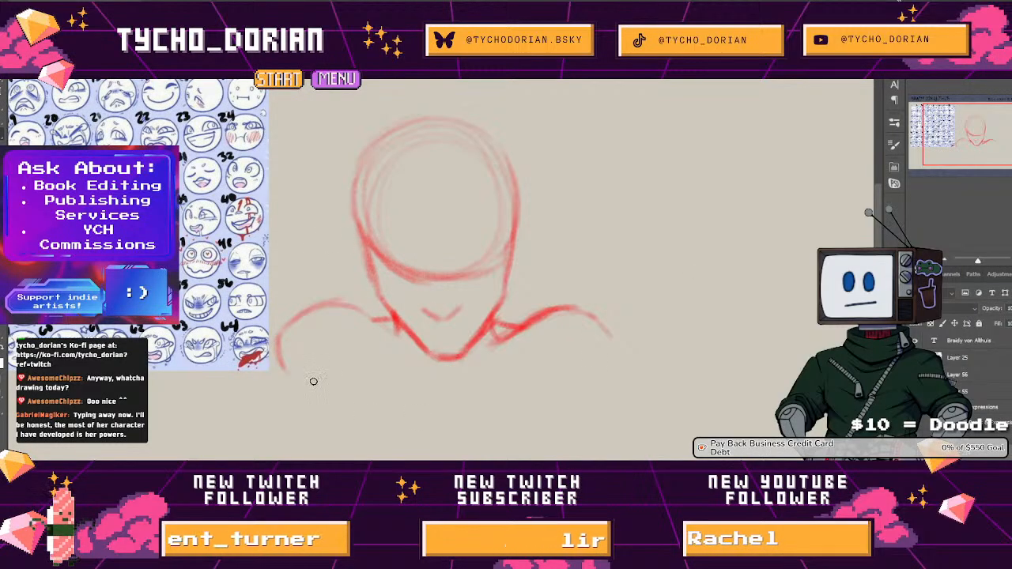
{"action": "mouse_move", "coordinate": [313, 381]}
{"action": "left_mouse_down"}
{"action": "mouse_move", "coordinate": [465, 422]}
{"action": "mouse_move", "coordinate": [333, 385]}
{"action": "mouse_move", "coordinate": [499, 415]}
{"action": "mouse_move", "coordinate": [606, 362]}
{"action": "left_mouse_up"}
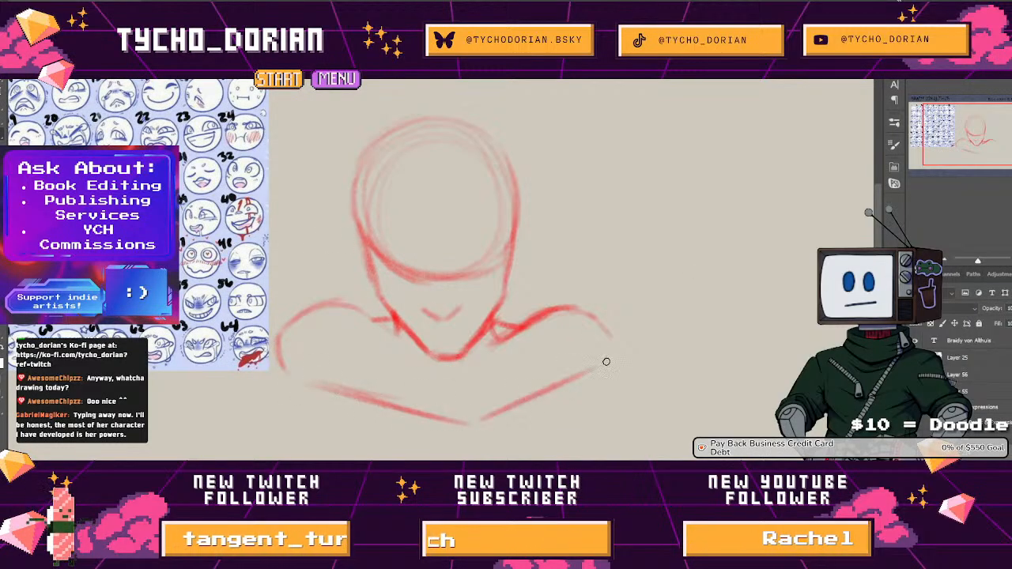
{"action": "left_click_drag", "start_coordinate": [553, 387], "coordinate": [617, 353]}
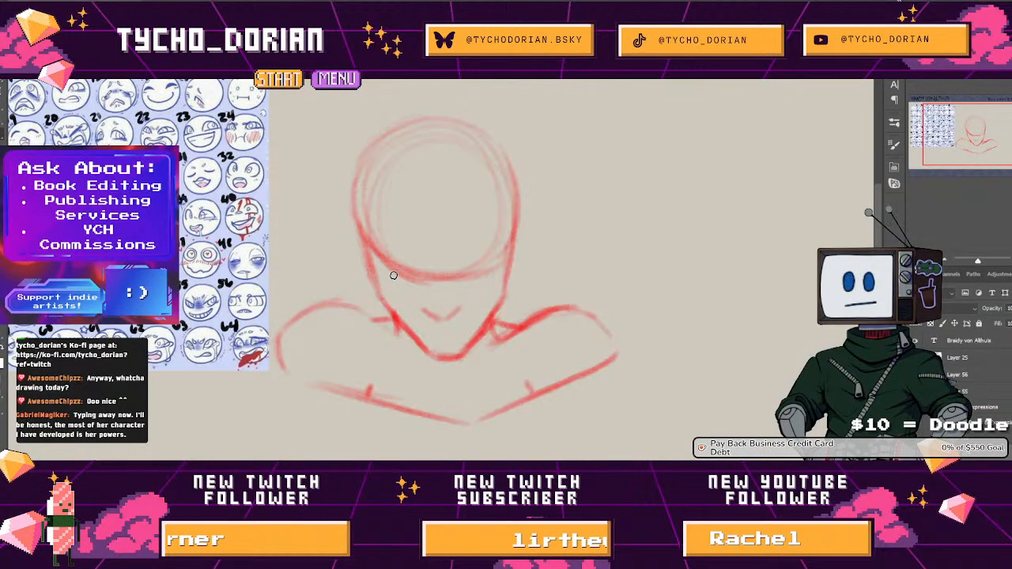
Darken the curved guideline across the face, add a short mouth stroke, and sketch ears on both sides of the head
{"action": "mouse_move", "coordinate": [365, 255]}
{"action": "left_mouse_down"}
{"action": "mouse_move", "coordinate": [473, 275]}
{"action": "mouse_move", "coordinate": [406, 279]}
{"action": "mouse_move", "coordinate": [506, 267]}
{"action": "left_mouse_up"}
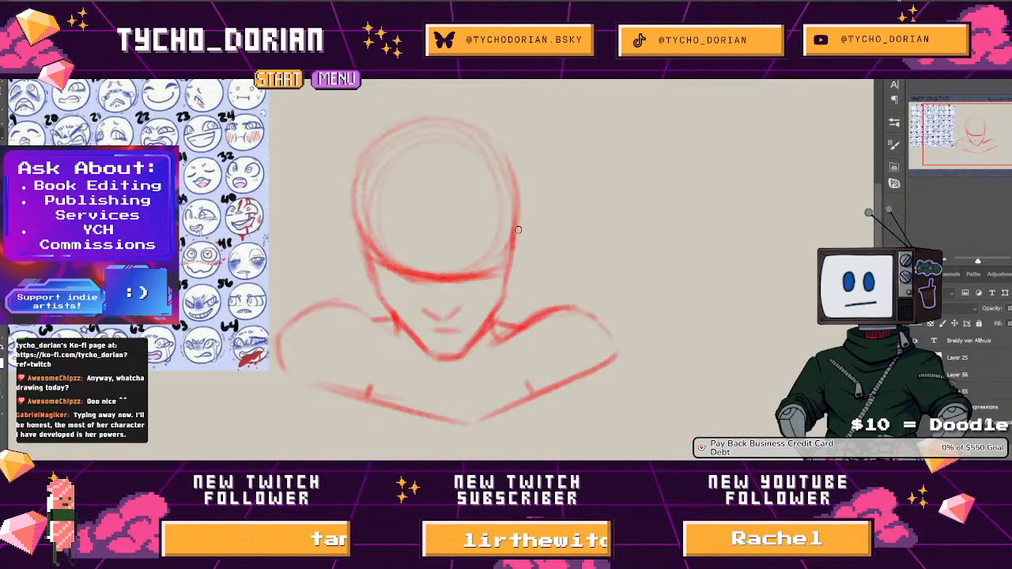
{"action": "mouse_move", "coordinate": [517, 230]}
{"action": "left_mouse_down"}
{"action": "mouse_move", "coordinate": [530, 253]}
{"action": "mouse_move", "coordinate": [509, 272]}
{"action": "left_mouse_up"}
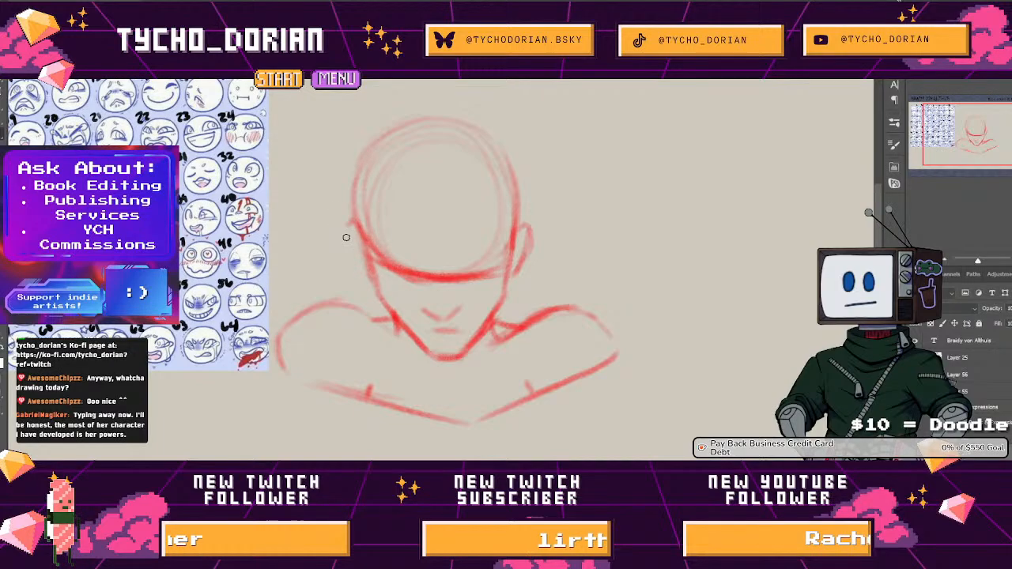
{"action": "left_click_drag", "start_coordinate": [437, 252], "coordinate": [329, 198]}
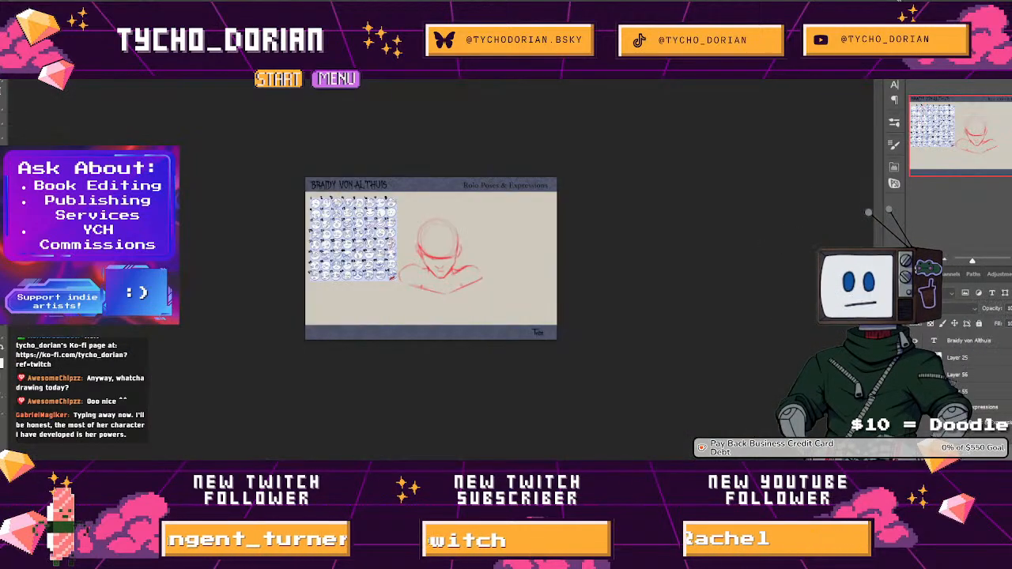
Compare the bust with the character turnaround sheet and lower the red sketch layer's opacity to a faint guide
{"action": "key", "text": "ctrl+Tab"}
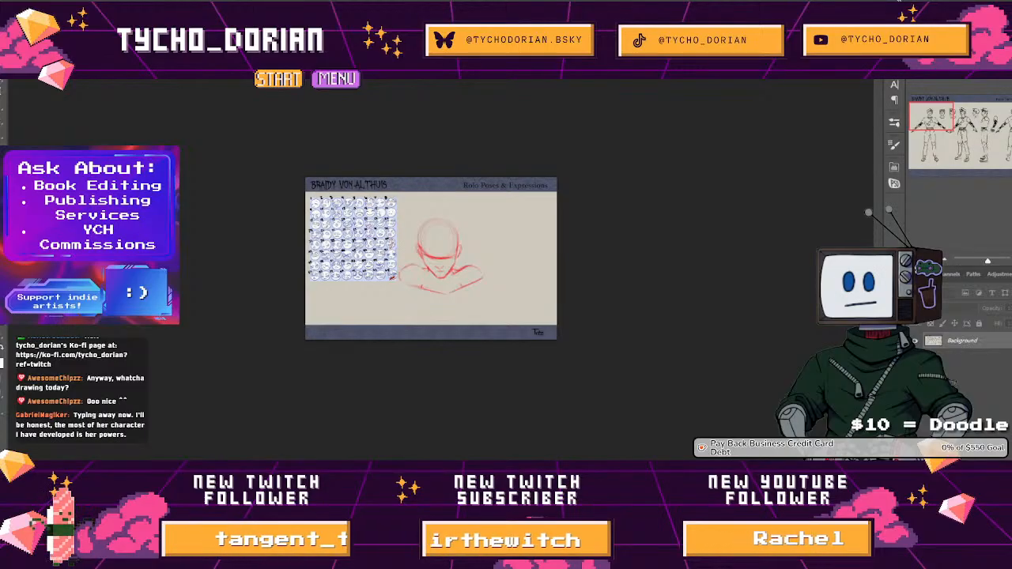
{"action": "left_click", "coordinate": [366, 297]}
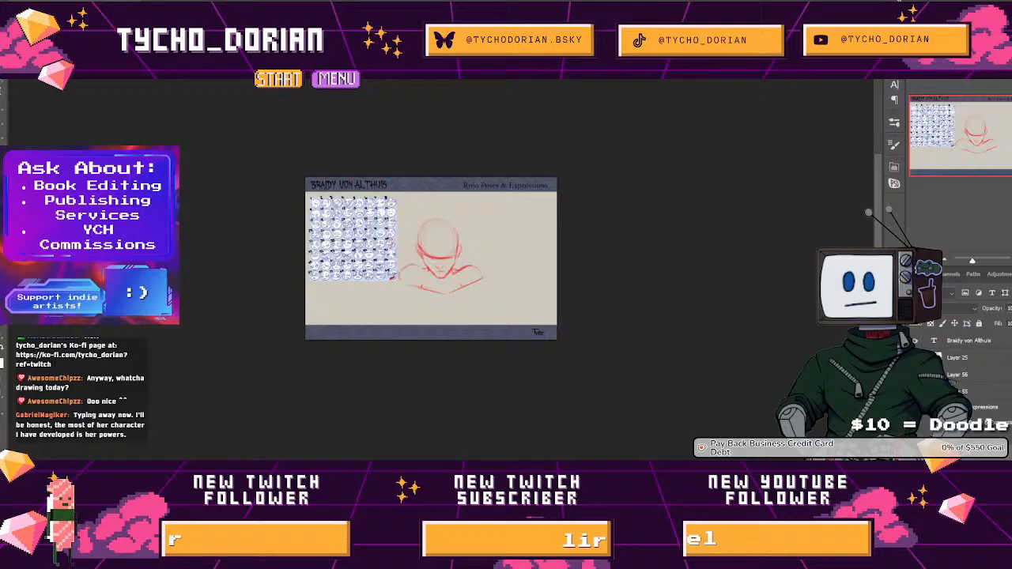
{"action": "left_click_drag", "start_coordinate": [1011, 323], "coordinate": [998, 324]}
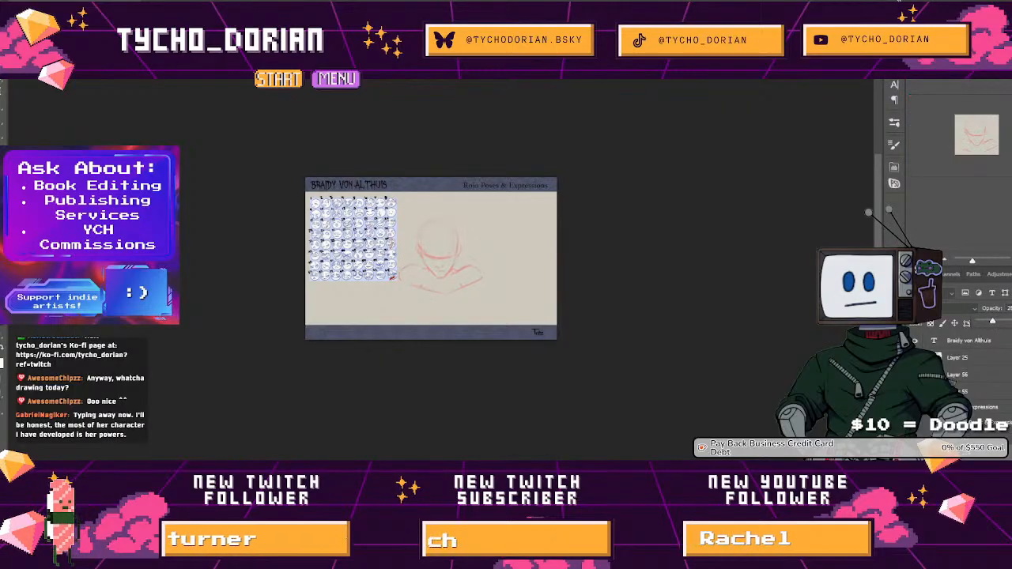
{"action": "left_click", "coordinate": [437, 329]}
{"action": "left_click_drag", "start_coordinate": [447, 273], "coordinate": [488, 301]}
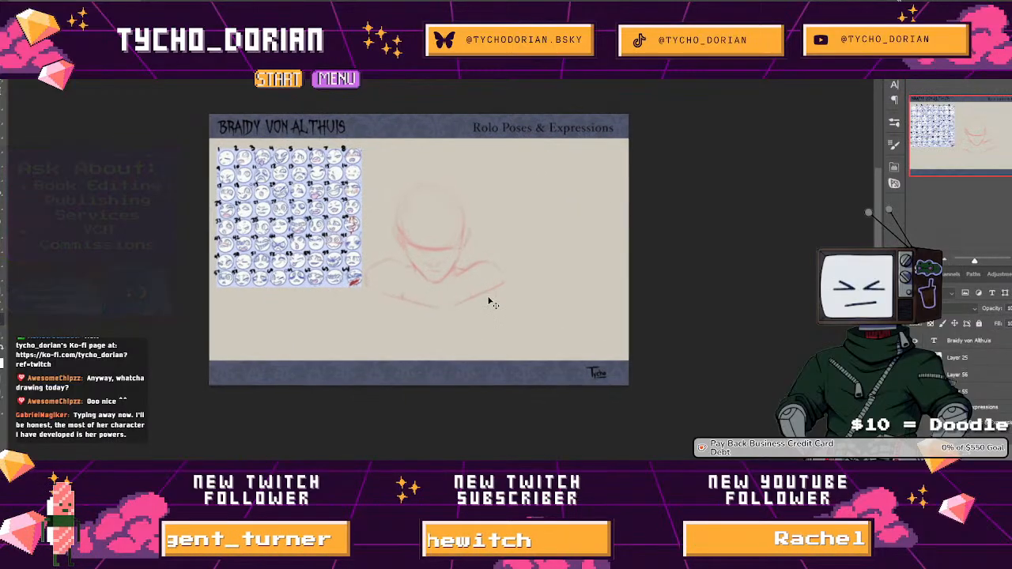
Flip the faint bust sketch horizontally with Free Transform
{"action": "key", "text": "ctrl+t"}
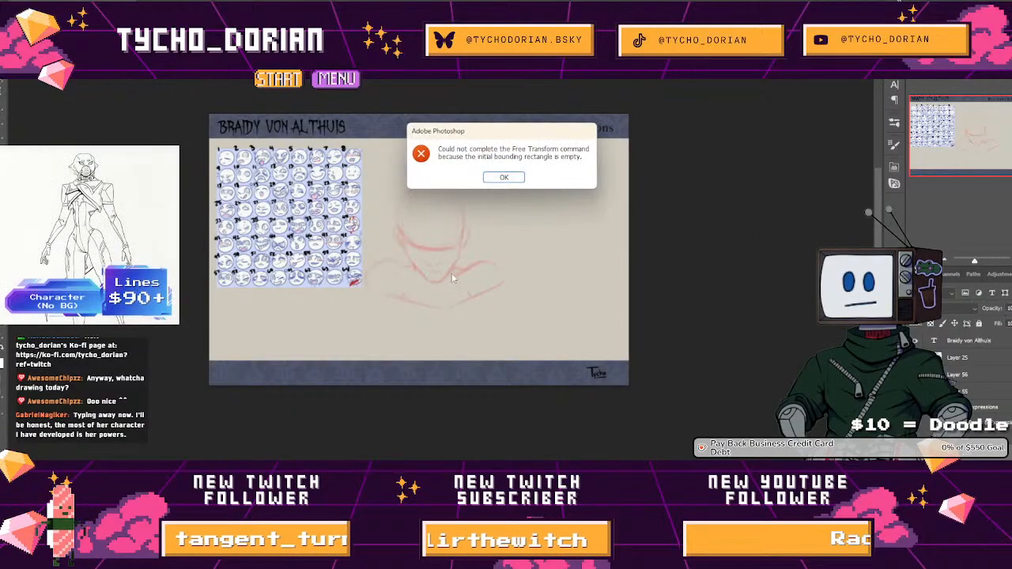
{"action": "left_click", "coordinate": [503, 178]}
{"action": "key", "text": "ctrl+t"}
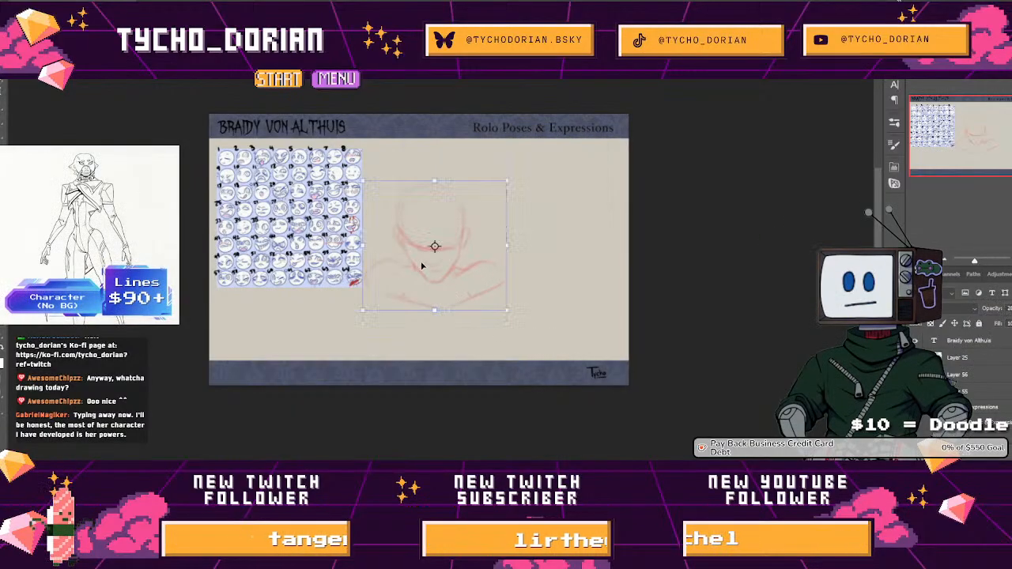
{"action": "right_click", "coordinate": [423, 264]}
{"action": "left_click", "coordinate": [484, 479]}
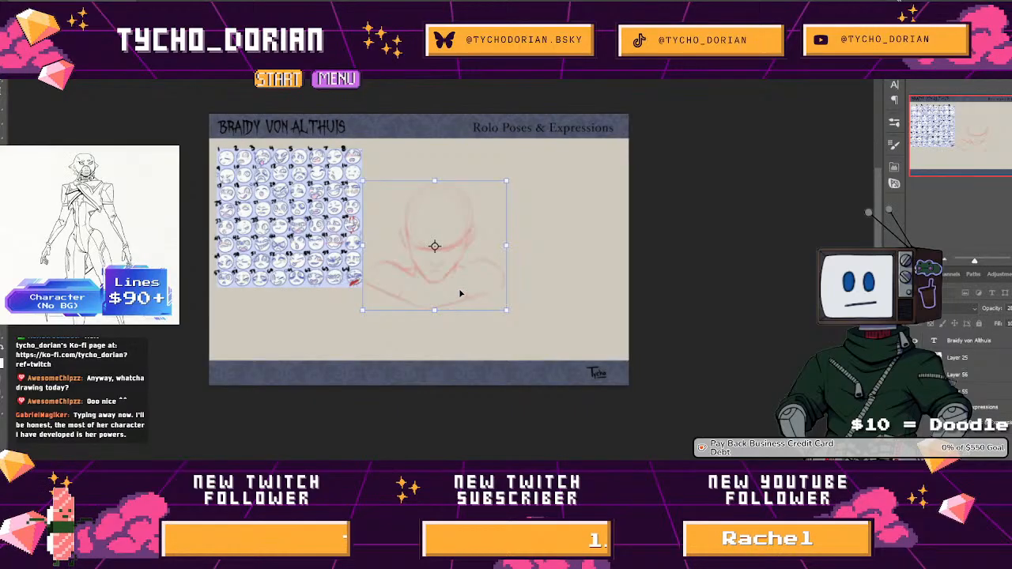
Slant the mirrored bust sketch slightly toward the expression grid using the Perspective transform, and apply it
{"action": "right_click", "coordinate": [462, 212]}
{"action": "left_click", "coordinate": [490, 271]}
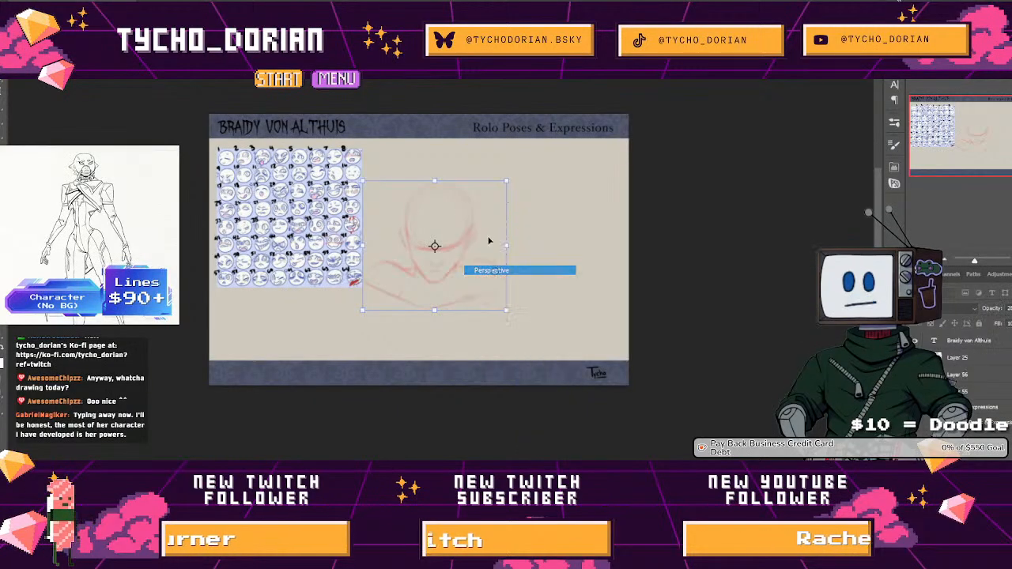
{"action": "left_click_drag", "start_coordinate": [434, 182], "coordinate": [419, 180]}
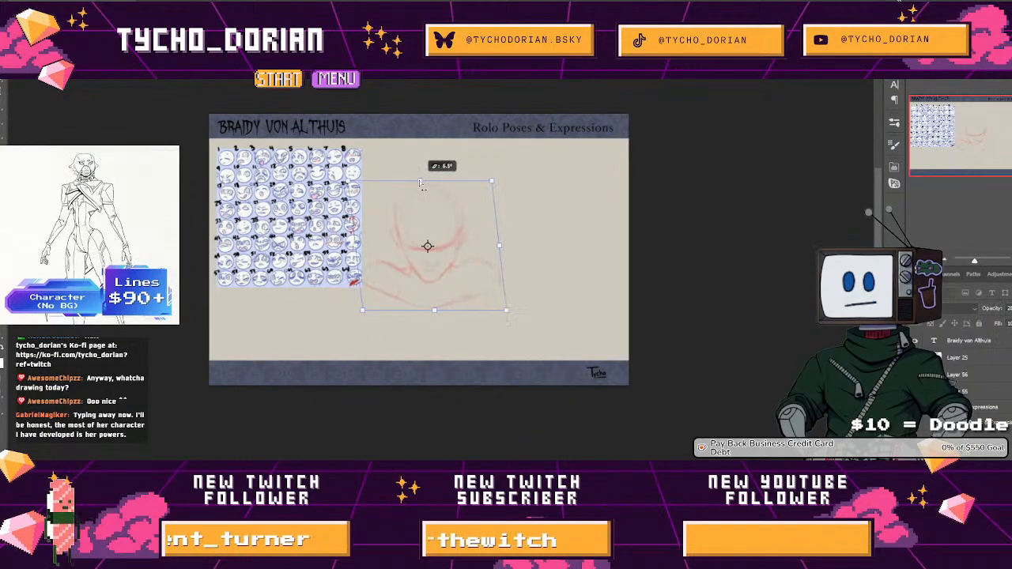
{"action": "key", "text": "Return"}
Flip the slanted bust sketch horizontally back to its original orientation with Free Transform
{"action": "key", "text": "ctrl+t"}
{"action": "right_click", "coordinate": [433, 248]}
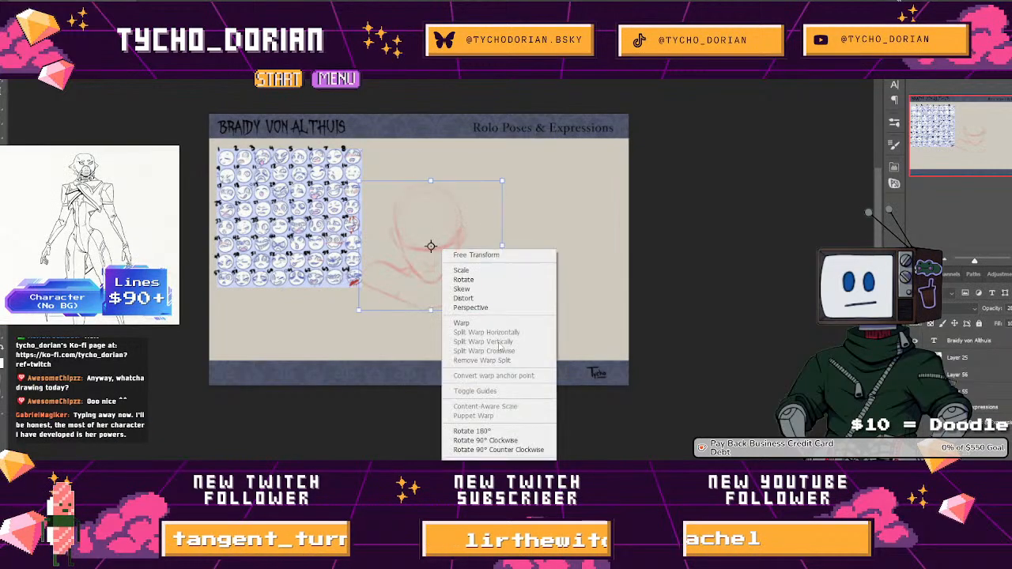
{"action": "left_click", "coordinate": [517, 465]}
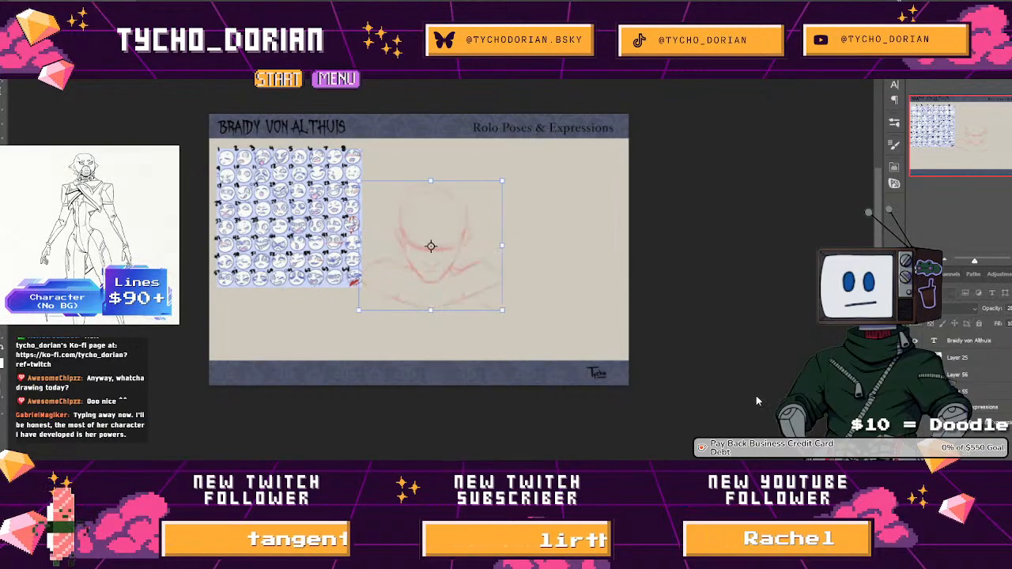
Warp the faint bust sketch so the top of the head bends toward the expression grid, and apply the transform
{"action": "right_click", "coordinate": [445, 213]}
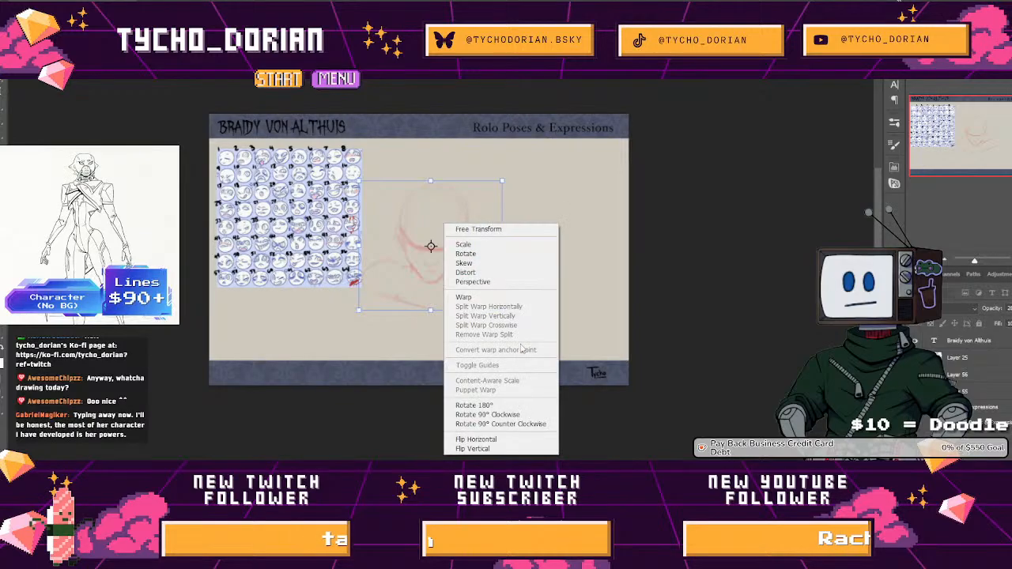
{"action": "left_click", "coordinate": [475, 296]}
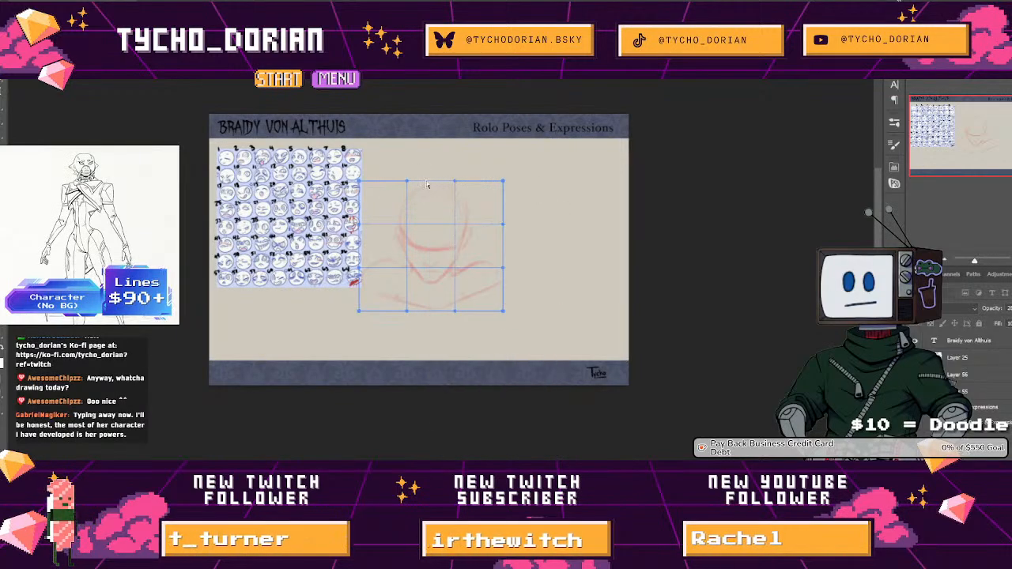
{"action": "left_click_drag", "start_coordinate": [455, 181], "coordinate": [397, 184]}
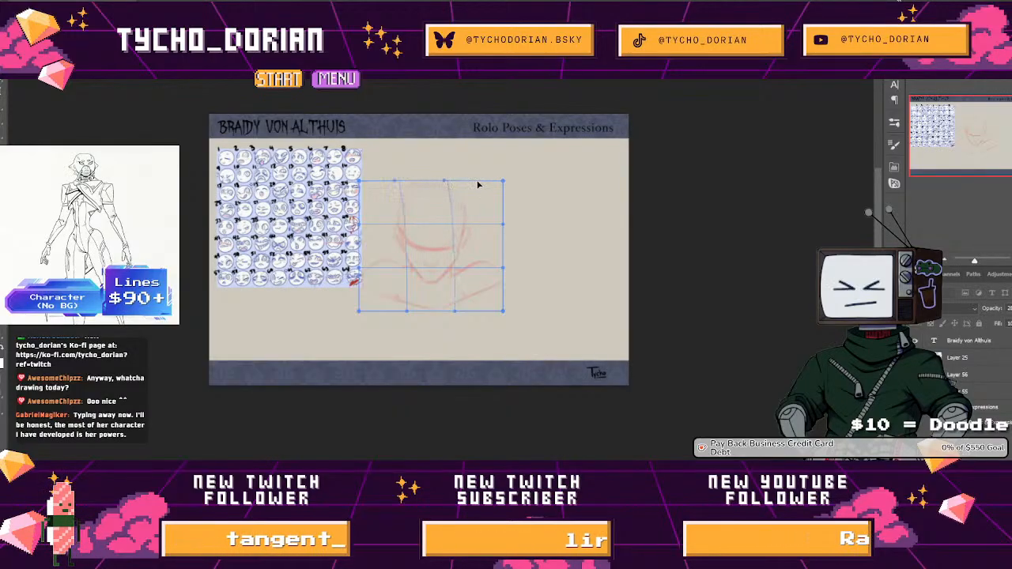
{"action": "left_click_drag", "start_coordinate": [483, 185], "coordinate": [467, 184]}
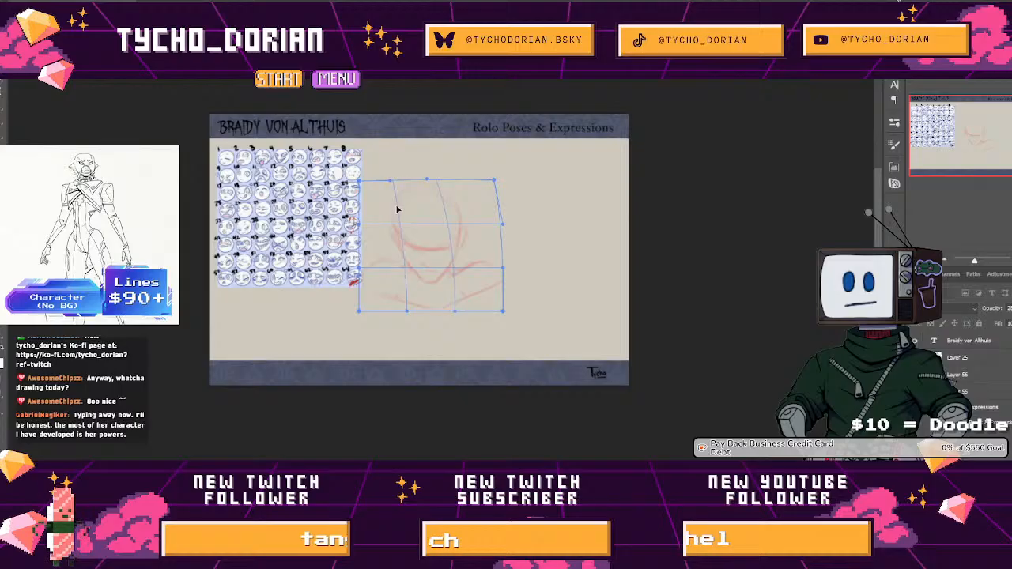
{"action": "key", "text": "Return"}
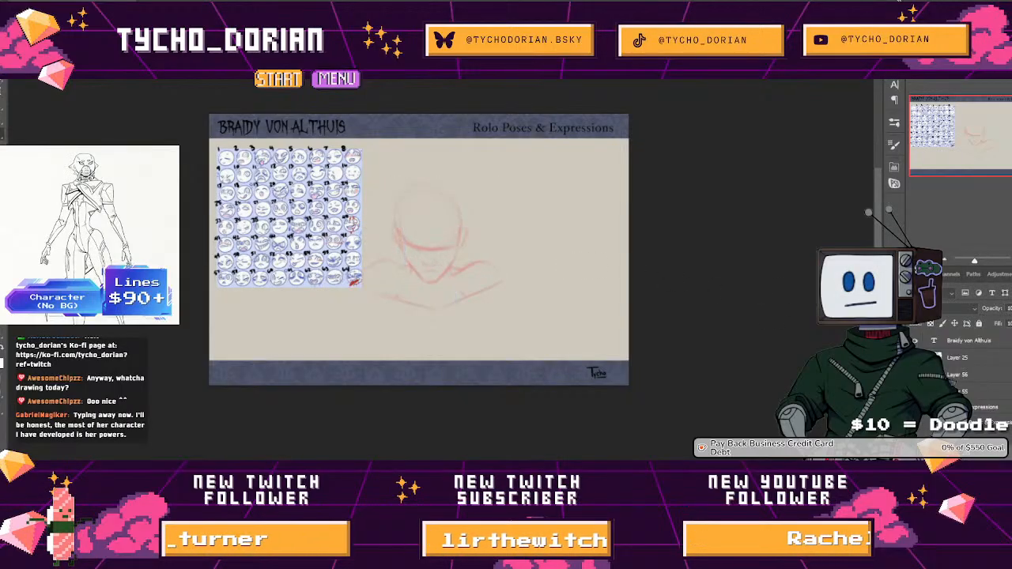
Choose a finer brush from the recent brush presets for drawing the bust's facial features
{"action": "scroll", "coordinate": [433, 232], "scroll_direction": "up", "scroll_amount": 2}
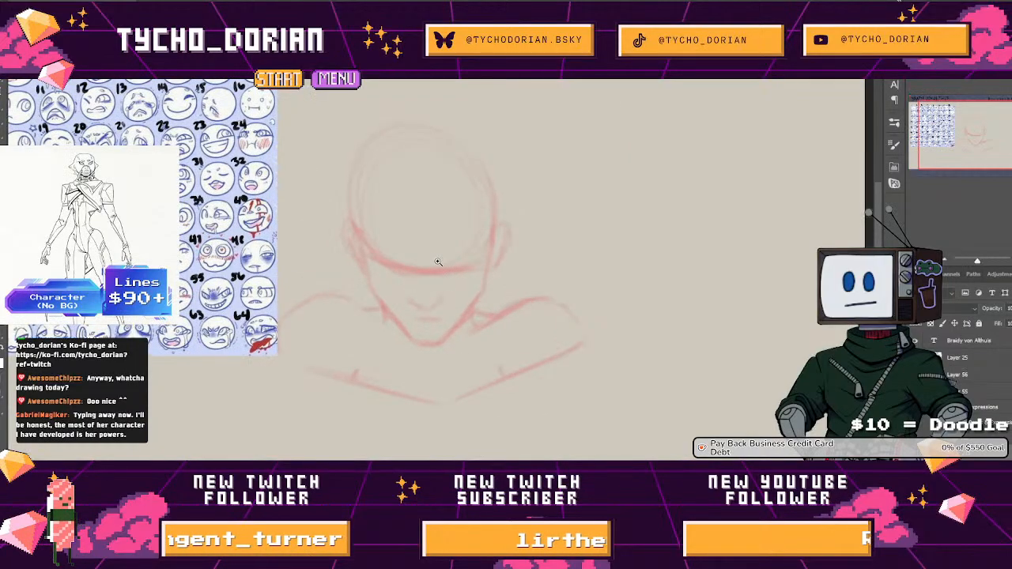
{"action": "scroll", "coordinate": [452, 263], "scroll_direction": "up", "scroll_amount": 2}
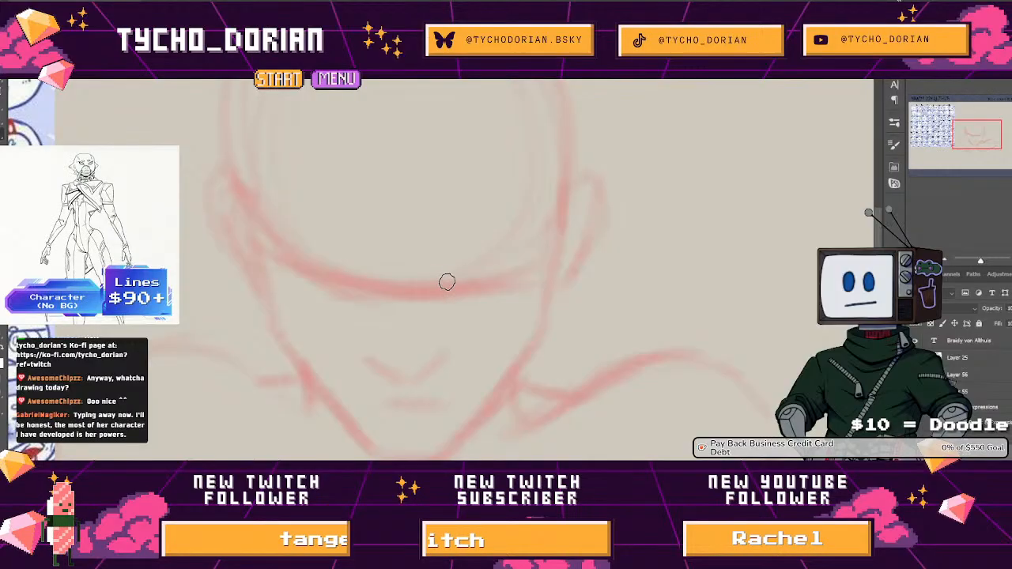
{"action": "scroll", "coordinate": [441, 276], "scroll_direction": "down", "scroll_amount": 1}
{"action": "mouse_move", "coordinate": [440, 276]}
{"action": "left_mouse_down"}
{"action": "mouse_move", "coordinate": [541, 277]}
{"action": "mouse_move", "coordinate": [555, 296]}
{"action": "left_mouse_up"}
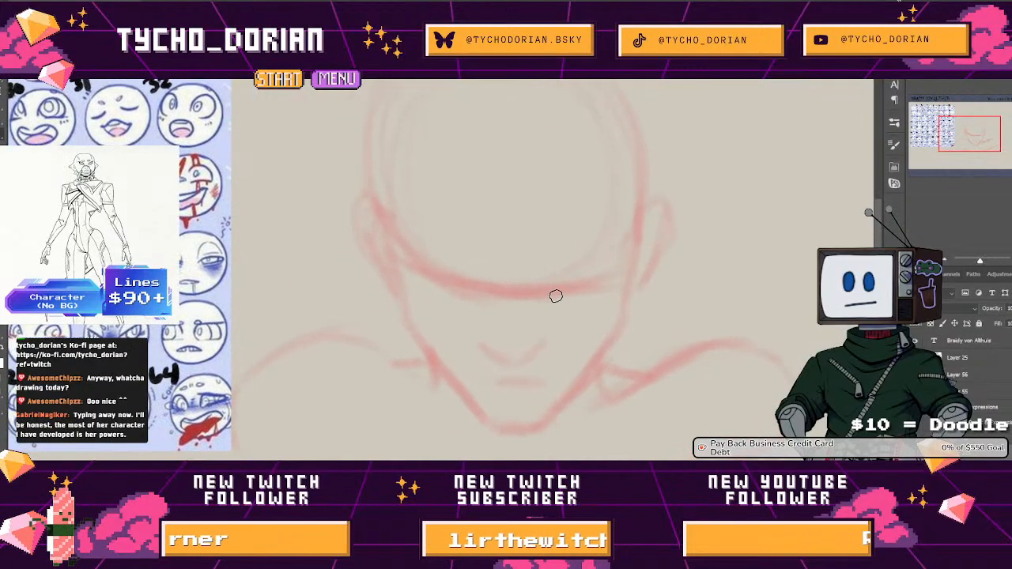
{"action": "right_click", "coordinate": [521, 266]}
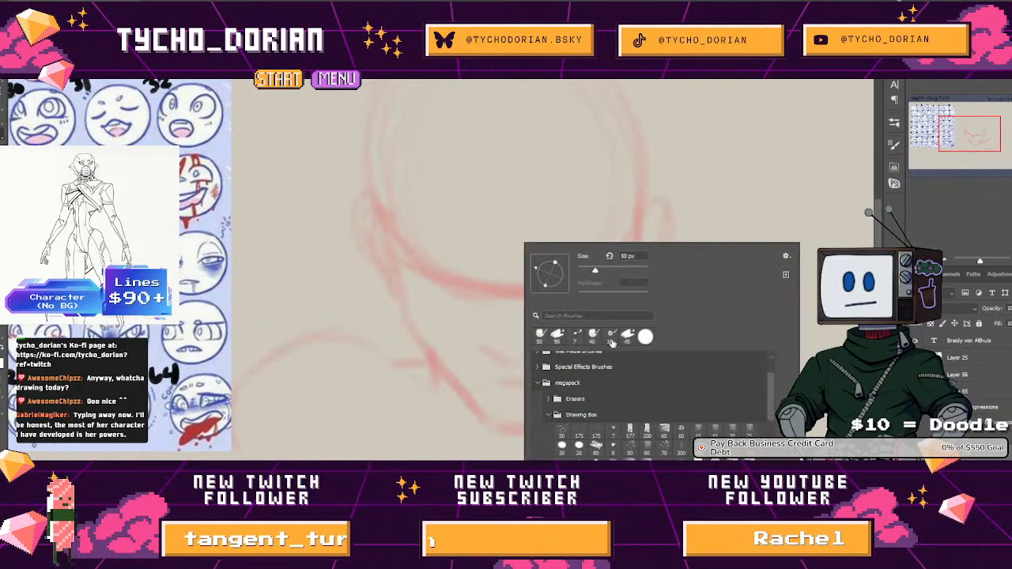
{"action": "left_click", "coordinate": [611, 342]}
Try black upper-eyelid strokes over the red brow guide on the bust, and undo them
{"action": "left_click_drag", "start_coordinate": [467, 281], "coordinate": [536, 299]}
{"action": "key", "text": "ctrl+z"}
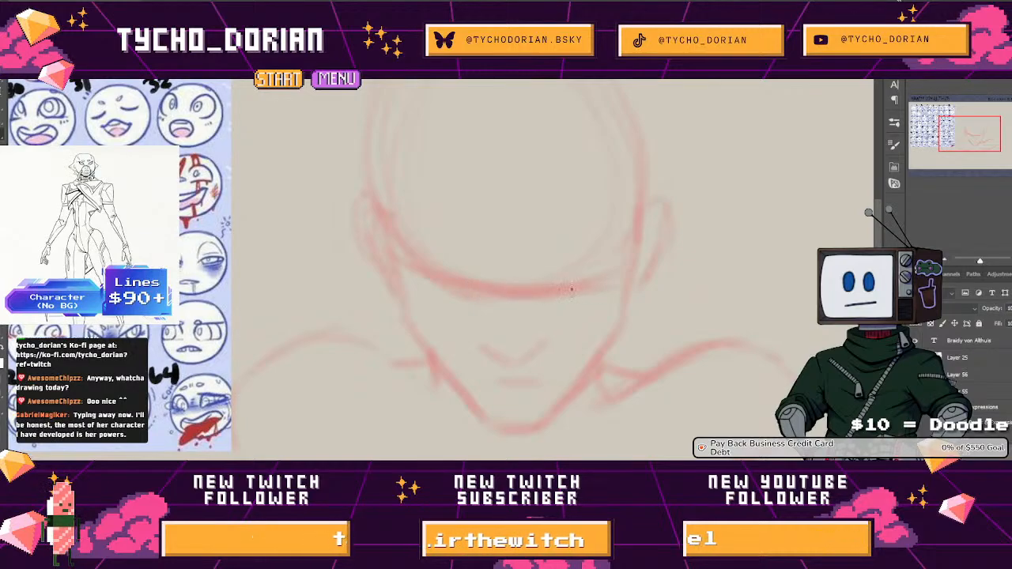
{"action": "mouse_move", "coordinate": [554, 290]}
{"action": "left_mouse_down"}
{"action": "mouse_move", "coordinate": [508, 292]}
{"action": "mouse_move", "coordinate": [620, 281]}
{"action": "mouse_move", "coordinate": [524, 266]}
{"action": "mouse_move", "coordinate": [475, 284]}
{"action": "left_mouse_up"}
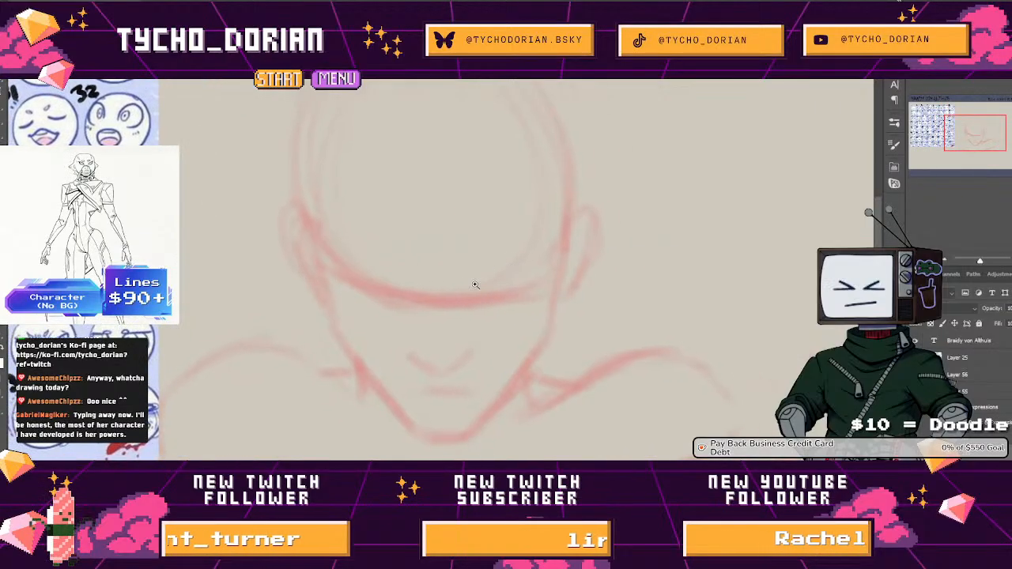
{"action": "scroll", "coordinate": [475, 284], "scroll_direction": "up", "scroll_amount": 2}
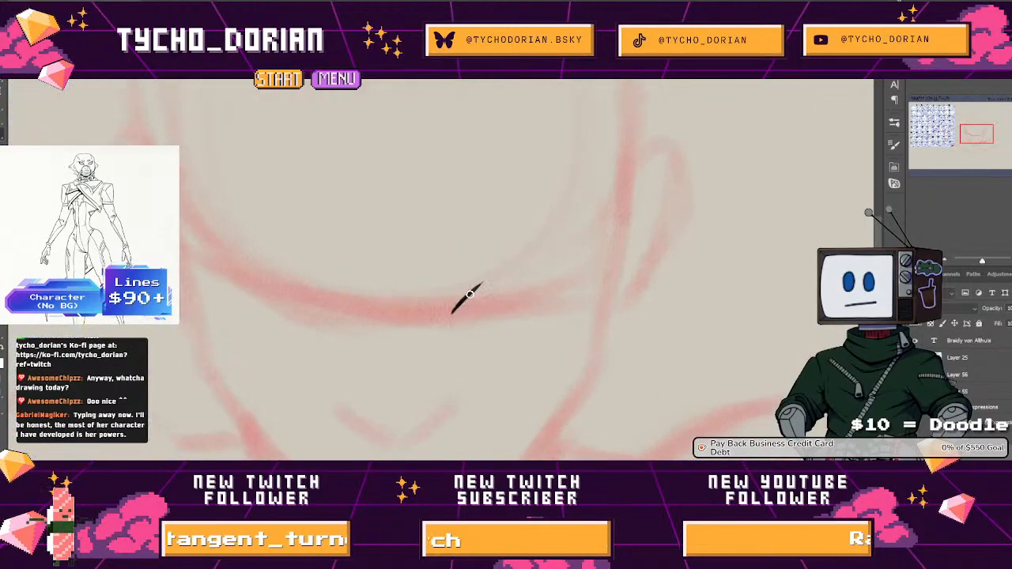
{"action": "left_click_drag", "start_coordinate": [458, 294], "coordinate": [487, 280]}
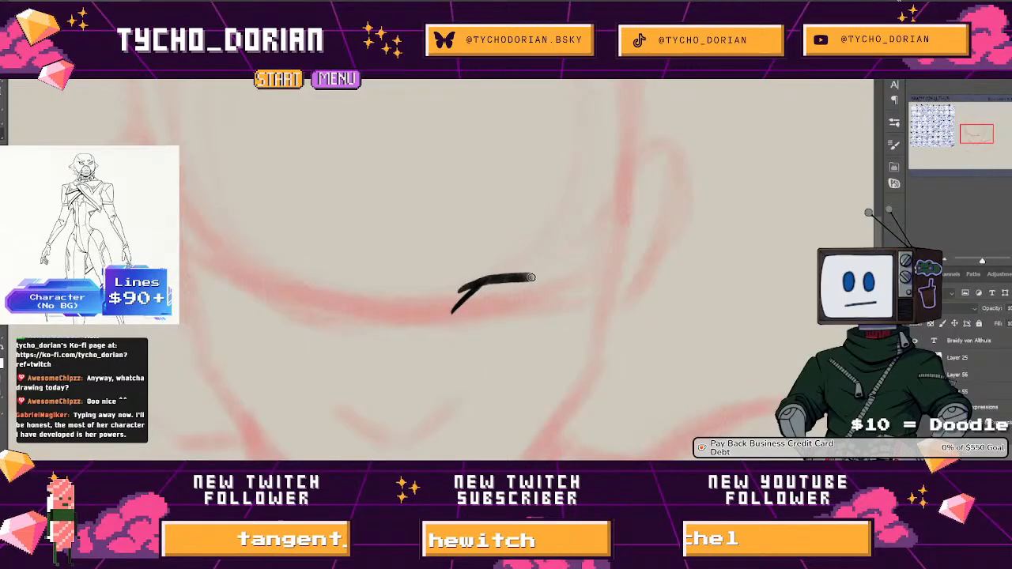
{"action": "mouse_move", "coordinate": [566, 279]}
{"action": "left_mouse_down"}
{"action": "mouse_move", "coordinate": [577, 280]}
{"action": "mouse_move", "coordinate": [552, 297]}
{"action": "left_mouse_up"}
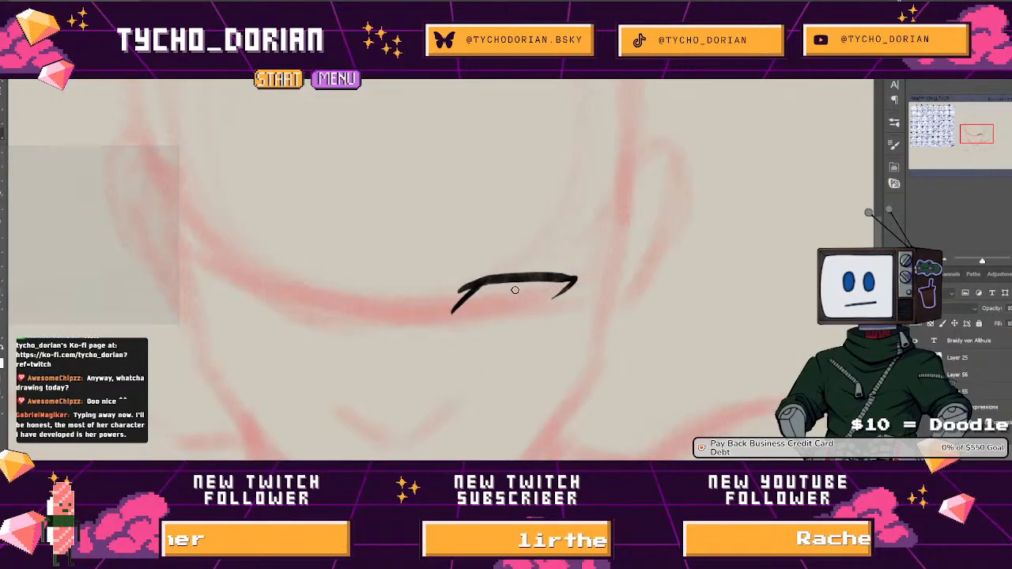
{"action": "key", "text": "ctrl+z"}
{"action": "key", "text": "ctrl+z"}
{"action": "key", "text": "ctrl+z"}
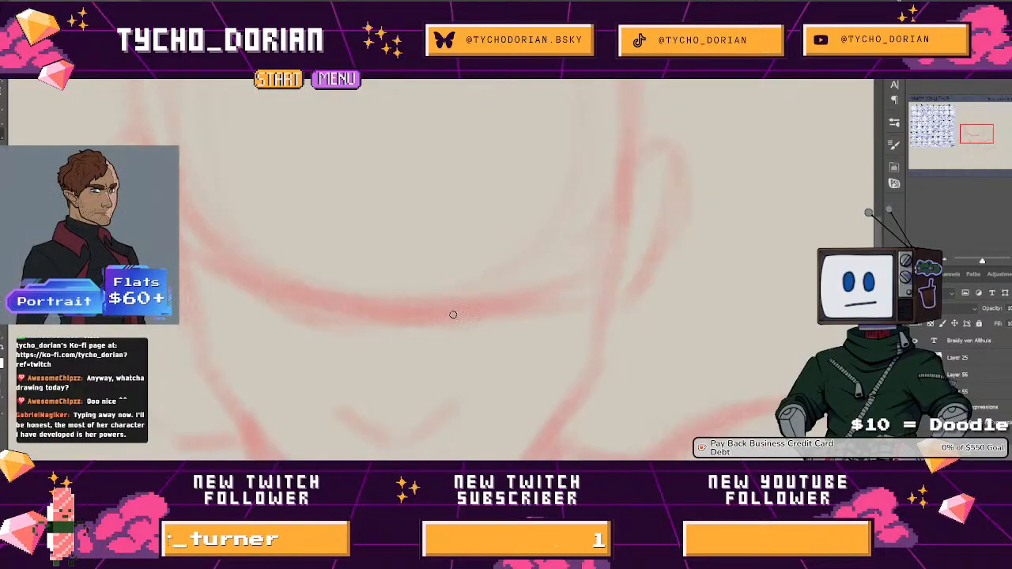
Redraw one upper eyelid in black over the brow guide, then shrink it slightly and shift it inward with Free Transform
{"action": "mouse_move", "coordinate": [447, 294]}
{"action": "left_mouse_down"}
{"action": "mouse_move", "coordinate": [573, 274]}
{"action": "mouse_move", "coordinate": [547, 304]}
{"action": "mouse_move", "coordinate": [544, 265]}
{"action": "mouse_move", "coordinate": [490, 271]}
{"action": "mouse_move", "coordinate": [589, 334]}
{"action": "left_mouse_up"}
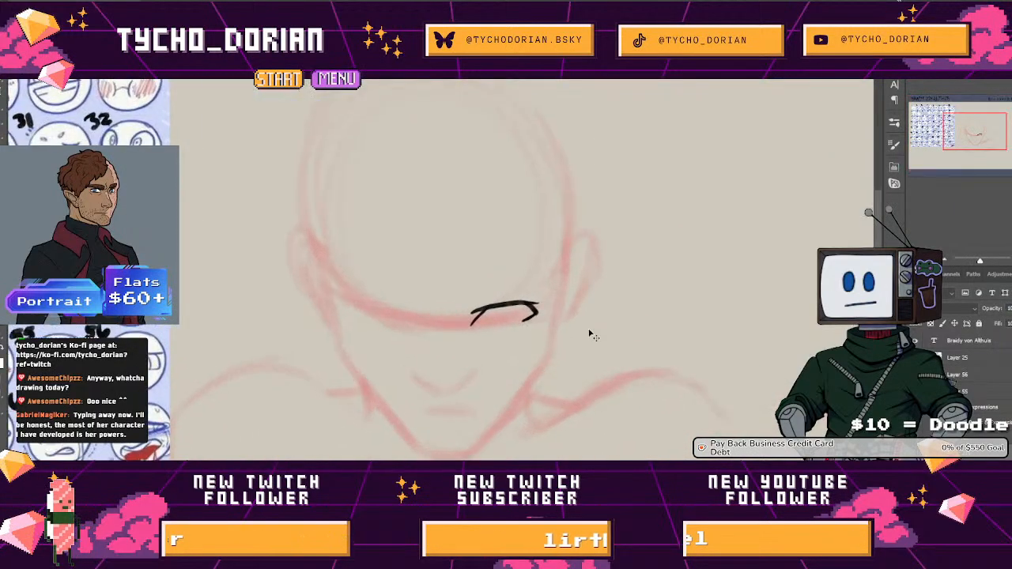
{"action": "right_click", "coordinate": [543, 326]}
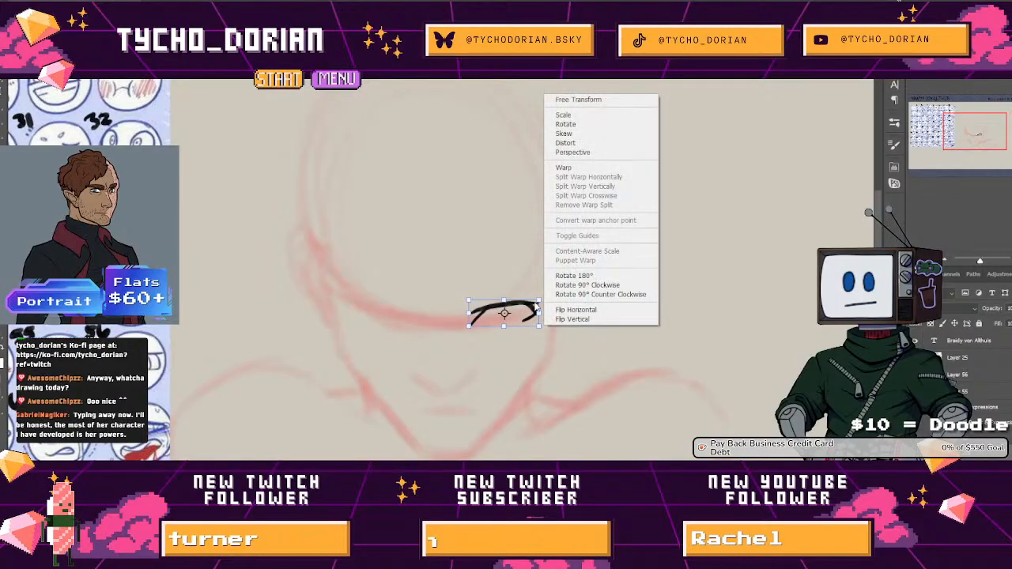
{"action": "left_click", "coordinate": [540, 328]}
{"action": "left_click_drag", "start_coordinate": [540, 327], "coordinate": [519, 316]}
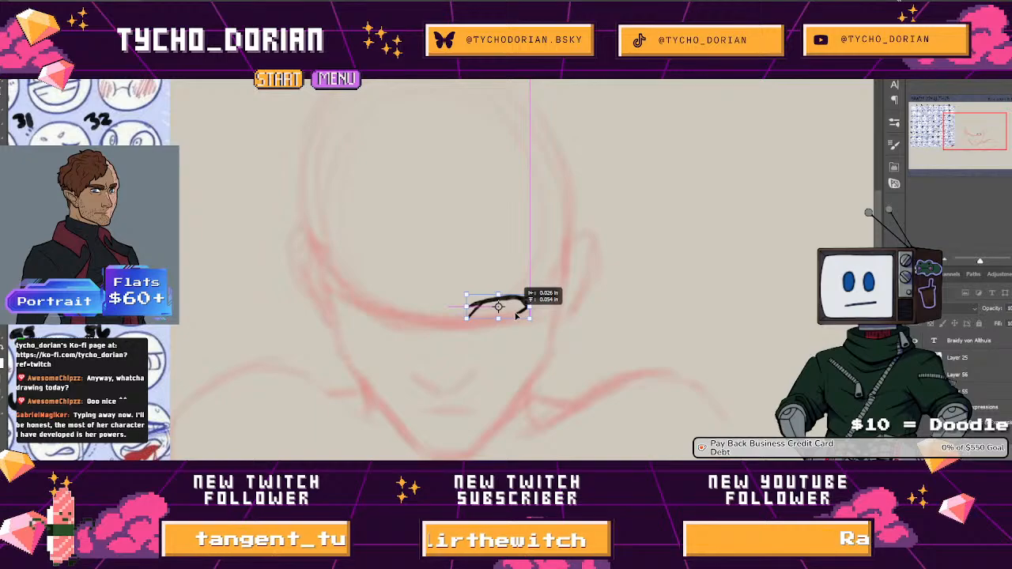
{"action": "key", "text": "Return"}
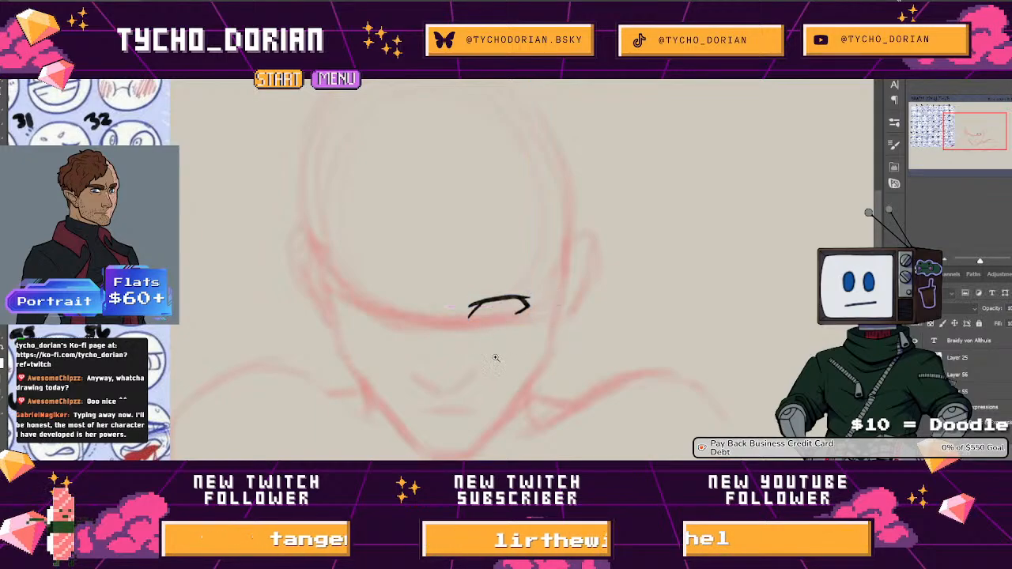
Draw a thick curved iris outline beneath the black upper eyelid
{"action": "mouse_move", "coordinate": [496, 358]}
{"action": "left_mouse_down"}
{"action": "mouse_move", "coordinate": [577, 338]}
{"action": "mouse_move", "coordinate": [565, 307]}
{"action": "left_mouse_up"}
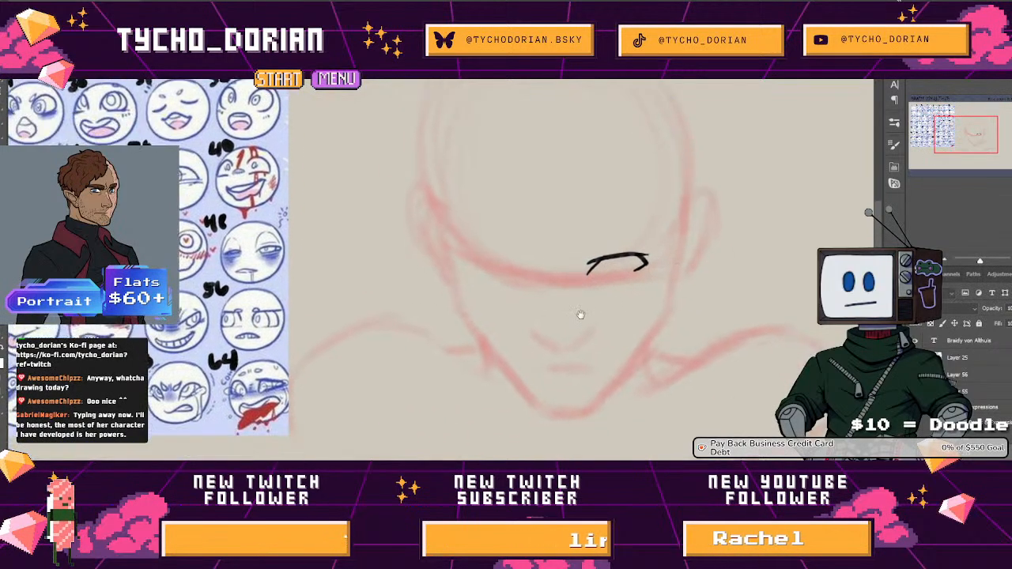
{"action": "mouse_move", "coordinate": [624, 284]}
{"action": "left_mouse_down"}
{"action": "mouse_move", "coordinate": [671, 275]}
{"action": "mouse_move", "coordinate": [465, 298]}
{"action": "mouse_move", "coordinate": [443, 320]}
{"action": "mouse_move", "coordinate": [503, 313]}
{"action": "left_mouse_up"}
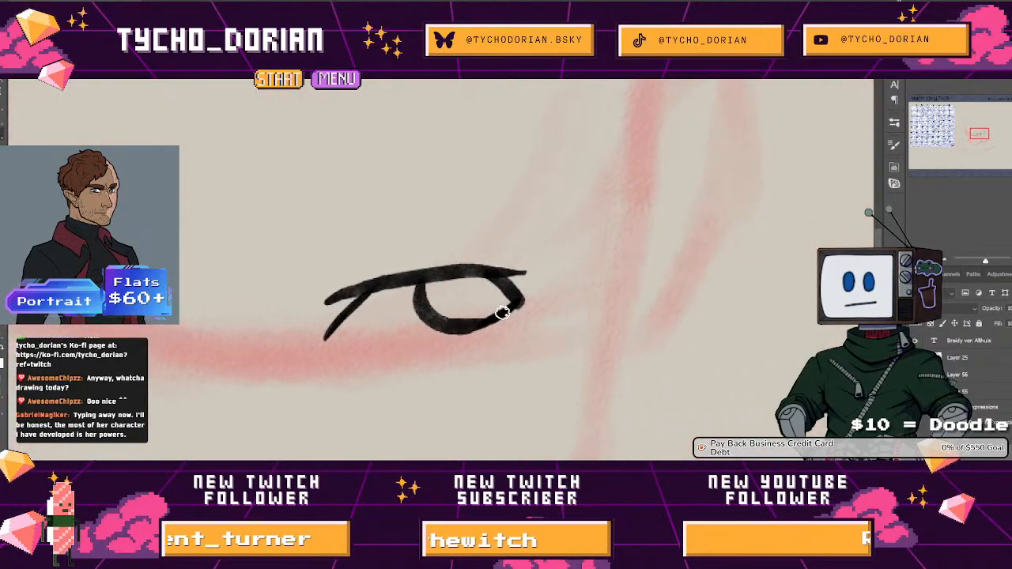
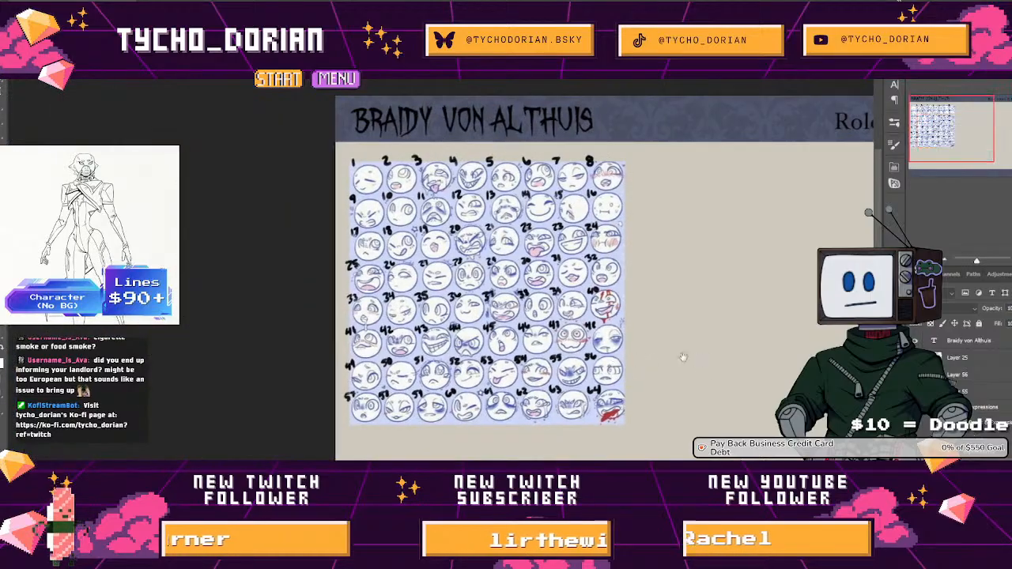
Sketch loose overlapping red circles for a head on the blank area beside the expression grid, undoing the stray face strokes
{"action": "left_click_drag", "start_coordinate": [774, 369], "coordinate": [478, 320]}
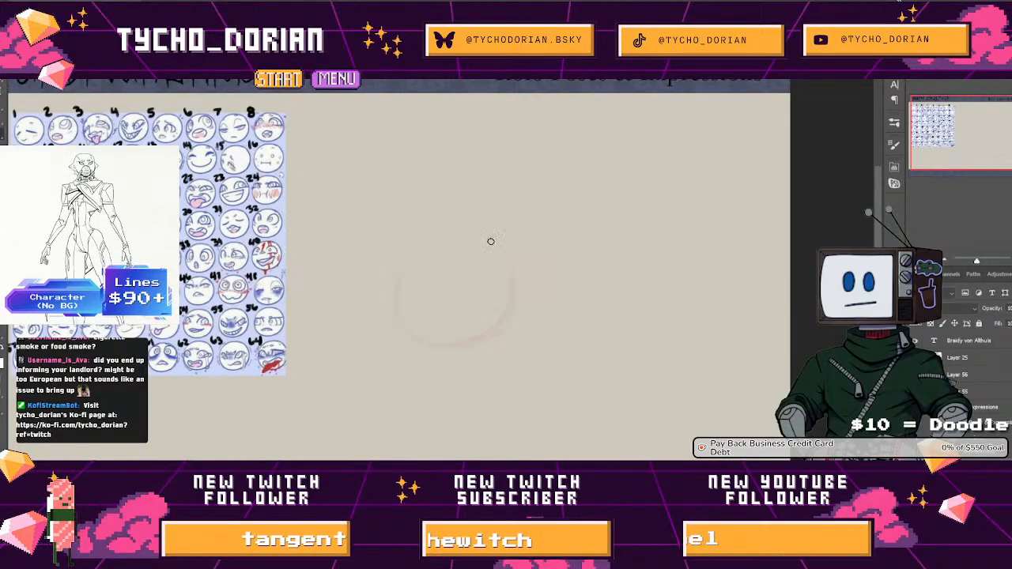
{"action": "mouse_move", "coordinate": [490, 241]}
{"action": "left_mouse_down"}
{"action": "mouse_move", "coordinate": [489, 336]}
{"action": "mouse_move", "coordinate": [386, 295]}
{"action": "mouse_move", "coordinate": [485, 226]}
{"action": "mouse_move", "coordinate": [459, 344]}
{"action": "mouse_move", "coordinate": [408, 233]}
{"action": "mouse_move", "coordinate": [502, 293]}
{"action": "mouse_move", "coordinate": [393, 252]}
{"action": "mouse_move", "coordinate": [434, 223]}
{"action": "mouse_move", "coordinate": [383, 317]}
{"action": "mouse_move", "coordinate": [422, 211]}
{"action": "mouse_move", "coordinate": [379, 240]}
{"action": "mouse_move", "coordinate": [501, 246]}
{"action": "left_mouse_up"}
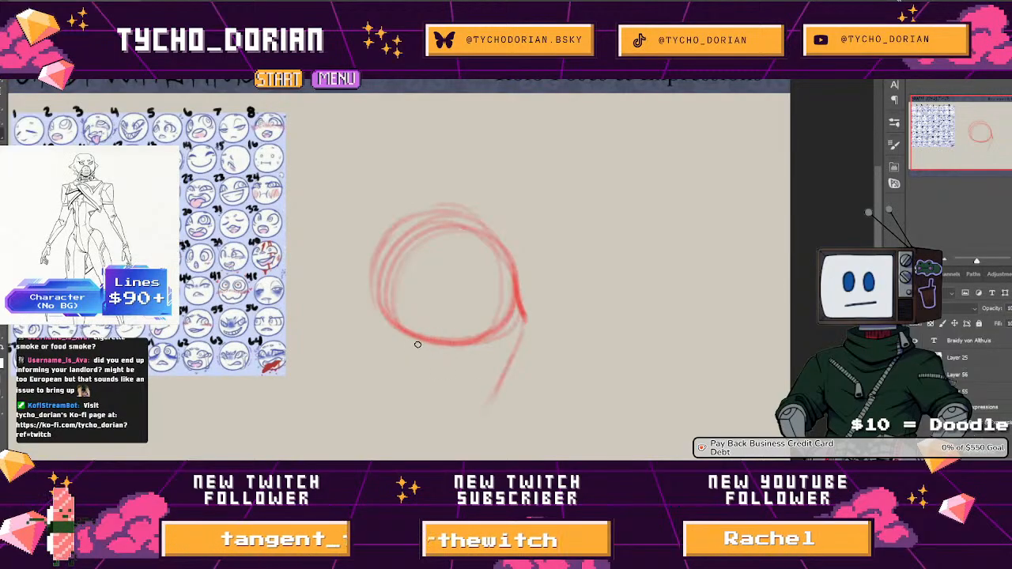
{"action": "key", "text": "ctrl+z"}
{"action": "key", "text": "ctrl+z"}
{"action": "key", "text": "ctrl+z"}
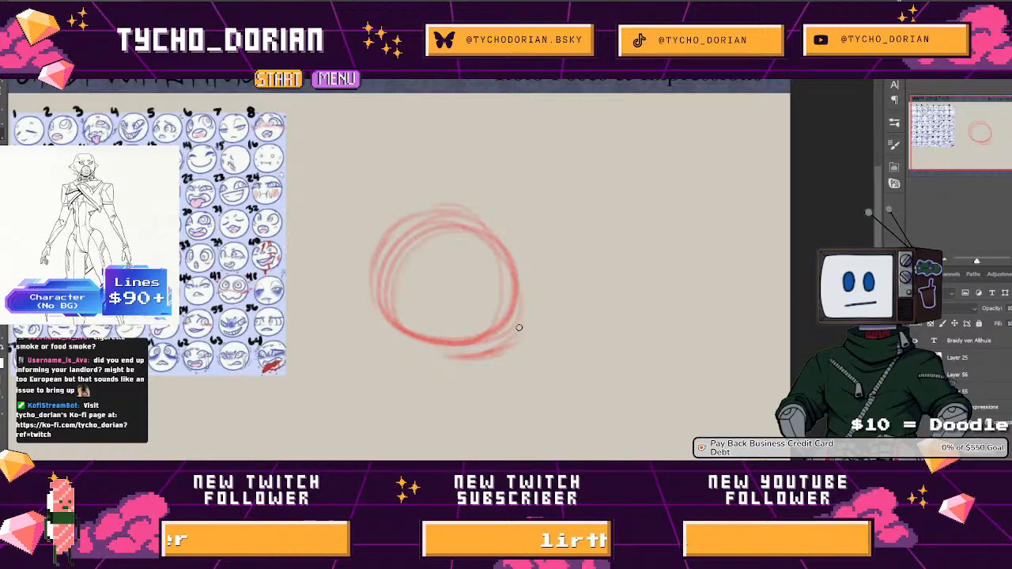
Sketch a curved facial centre line through the head circle and an angular jaw with a chin below it
{"action": "left_click_drag", "start_coordinate": [493, 335], "coordinate": [490, 367]}
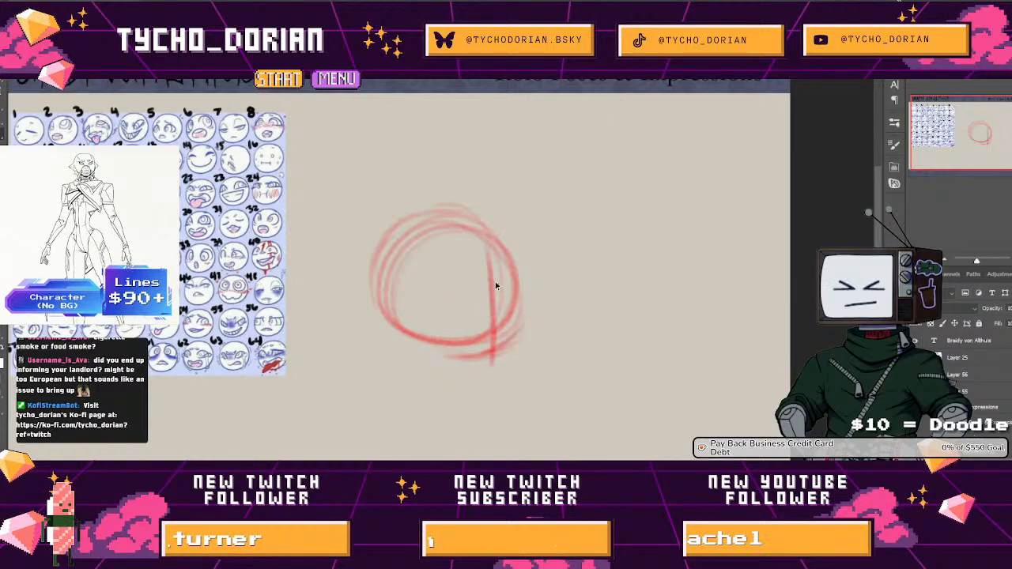
{"action": "key", "text": "ctrl+z"}
{"action": "mouse_move", "coordinate": [469, 235]}
{"action": "left_mouse_down"}
{"action": "mouse_move", "coordinate": [499, 299]}
{"action": "mouse_move", "coordinate": [502, 354]}
{"action": "mouse_move", "coordinate": [501, 340]}
{"action": "mouse_move", "coordinate": [485, 409]}
{"action": "left_mouse_up"}
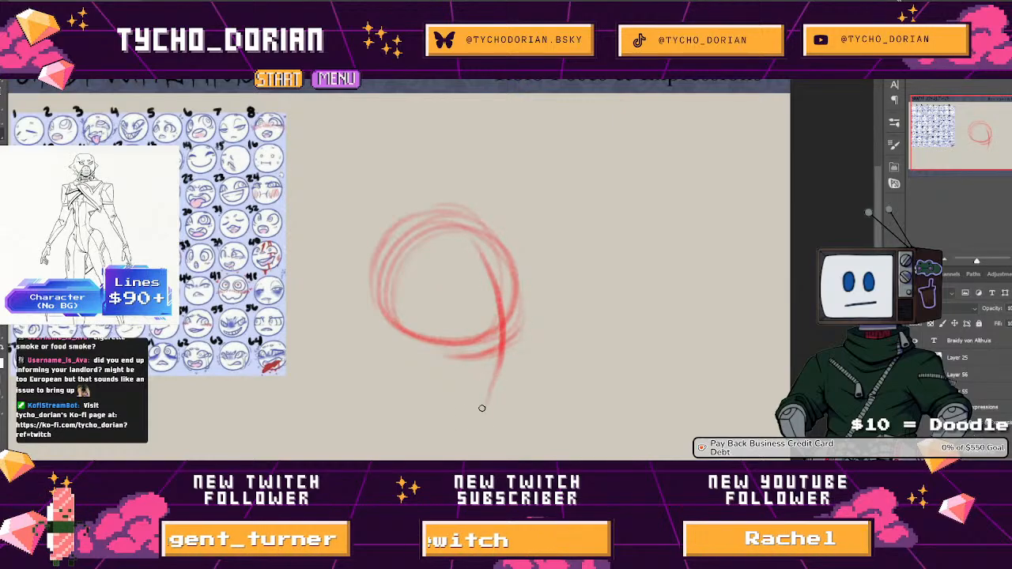
{"action": "left_click_drag", "start_coordinate": [401, 368], "coordinate": [469, 414]}
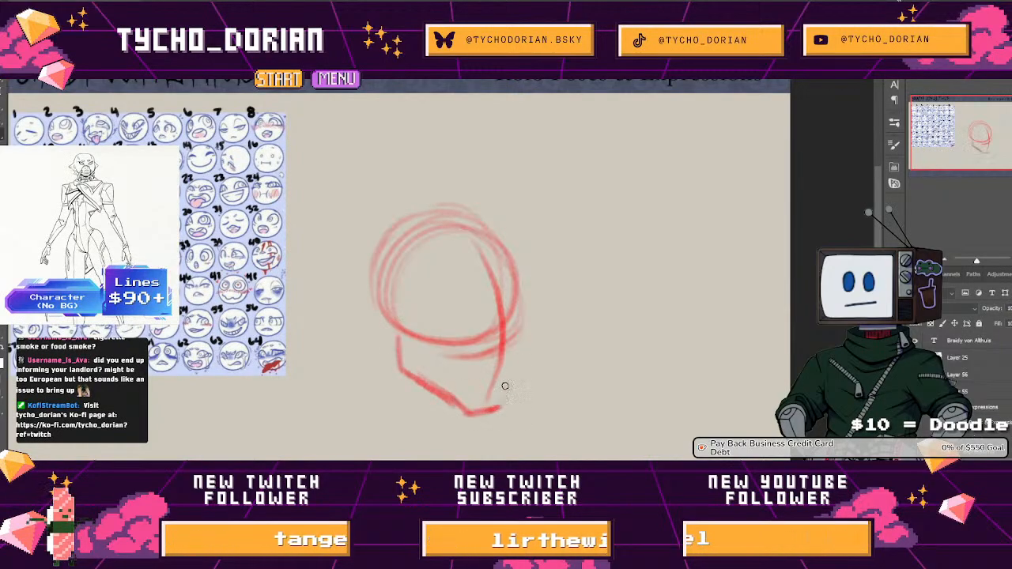
Rotate the red head sketch slightly clockwise with Free Transform so the face tilts downward, and apply it
{"action": "key", "text": "ctrl+t"}
{"action": "left_click_drag", "start_coordinate": [560, 239], "coordinate": [575, 267]}
{"action": "key", "text": "Return"}
Sketch the far side of the face, strengthen the skull outline, and add the brow line and a small projecting nose
{"action": "mouse_move", "coordinate": [472, 416]}
{"action": "left_mouse_down"}
{"action": "mouse_move", "coordinate": [526, 319]}
{"action": "mouse_move", "coordinate": [513, 241]}
{"action": "mouse_move", "coordinate": [527, 315]}
{"action": "left_mouse_up"}
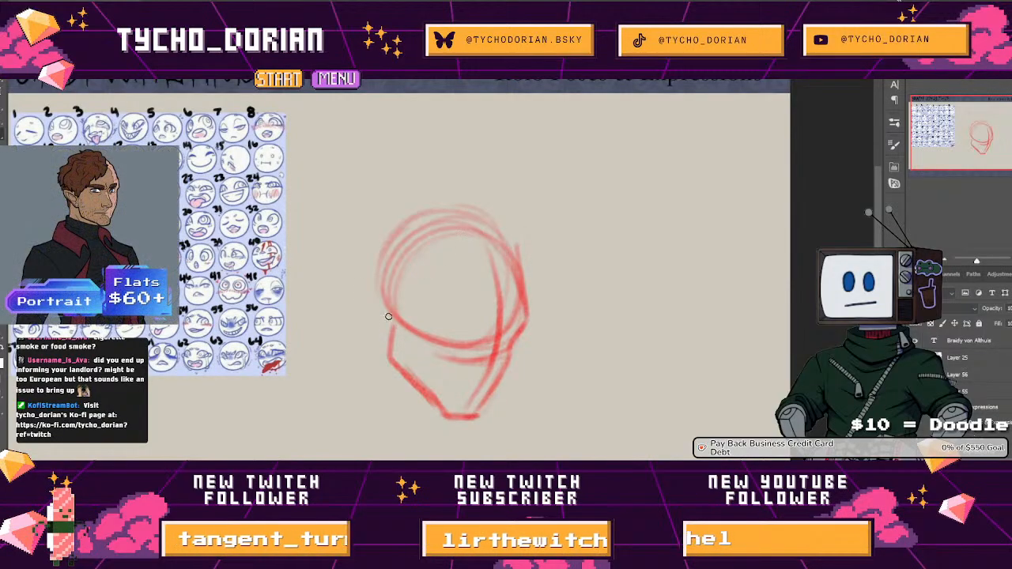
{"action": "mouse_move", "coordinate": [381, 254]}
{"action": "left_mouse_down"}
{"action": "mouse_move", "coordinate": [414, 221]}
{"action": "mouse_move", "coordinate": [510, 247]}
{"action": "left_mouse_up"}
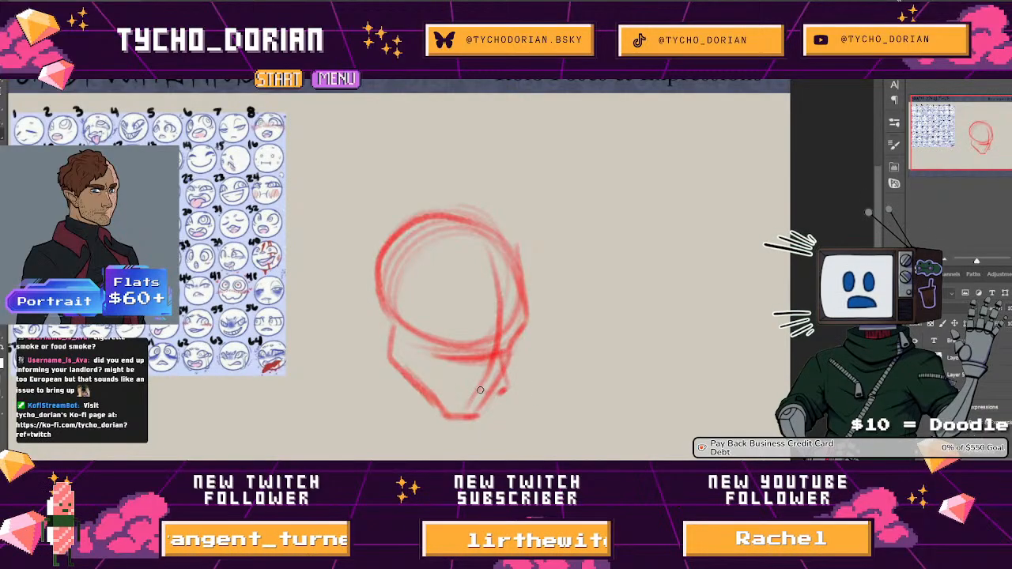
{"action": "left_click_drag", "start_coordinate": [481, 390], "coordinate": [507, 389]}
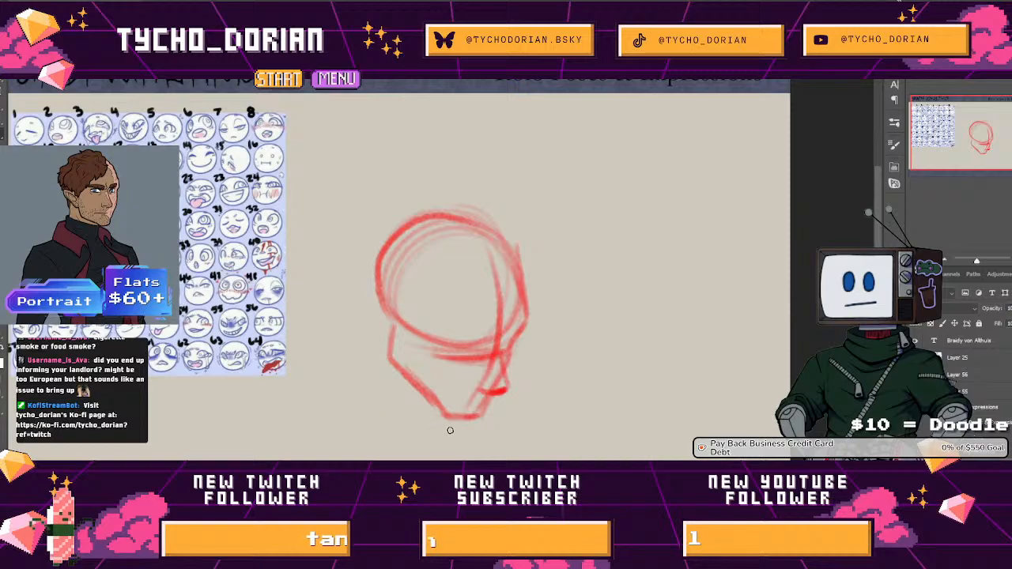
Sketch the neck, sloping shoulders and a chest line below the tilted head
{"action": "left_click_drag", "start_coordinate": [432, 401], "coordinate": [461, 455]}
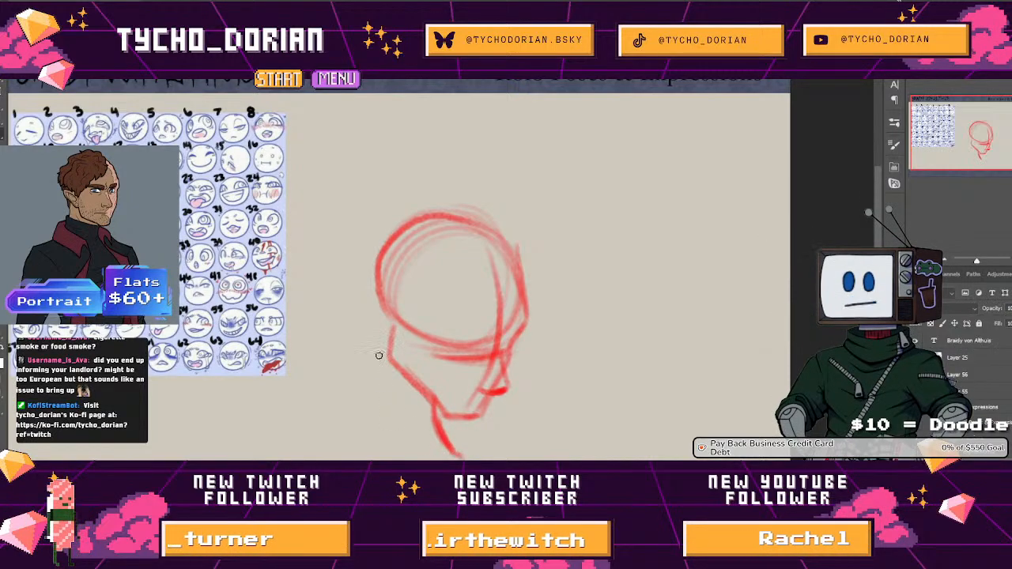
{"action": "mouse_move", "coordinate": [381, 300]}
{"action": "left_mouse_down"}
{"action": "mouse_move", "coordinate": [372, 437]}
{"action": "mouse_move", "coordinate": [368, 403]}
{"action": "mouse_move", "coordinate": [334, 444]}
{"action": "mouse_move", "coordinate": [418, 336]}
{"action": "mouse_move", "coordinate": [363, 371]}
{"action": "mouse_move", "coordinate": [376, 397]}
{"action": "left_mouse_up"}
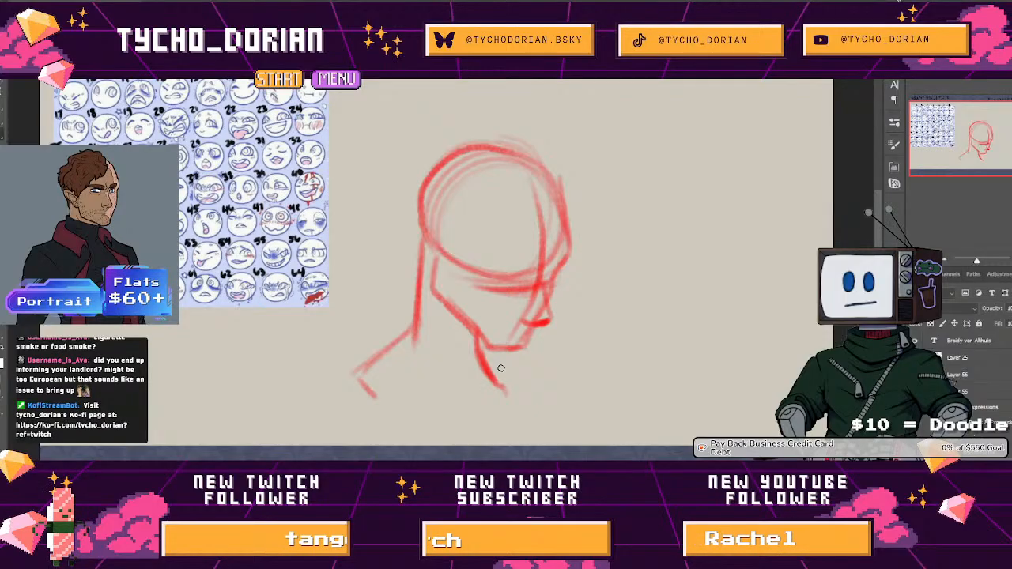
{"action": "mouse_move", "coordinate": [506, 351]}
{"action": "left_mouse_down"}
{"action": "mouse_move", "coordinate": [541, 377]}
{"action": "mouse_move", "coordinate": [538, 393]}
{"action": "left_mouse_up"}
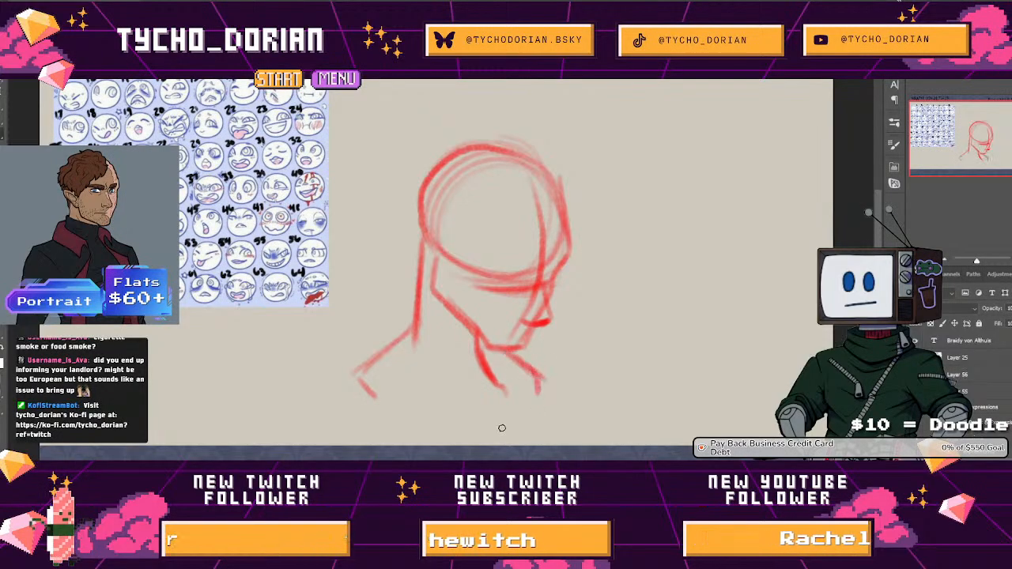
{"action": "left_click_drag", "start_coordinate": [403, 417], "coordinate": [535, 401]}
Scale the red bust sketch down slightly with Free Transform and move it up beside the expression grid
{"action": "left_click_drag", "start_coordinate": [516, 328], "coordinate": [445, 420]}
{"action": "key", "text": "ctrl+t"}
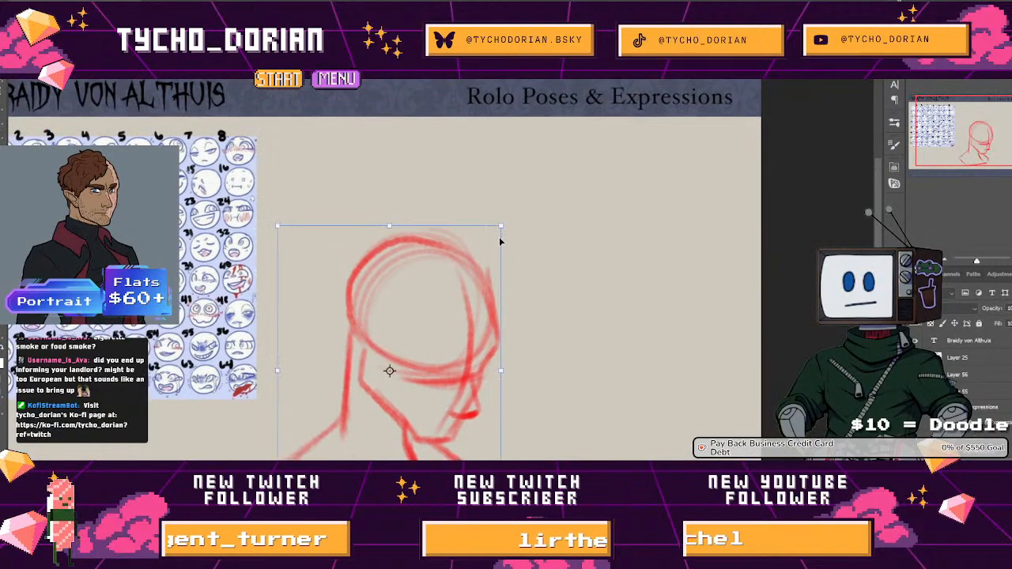
{"action": "left_click_drag", "start_coordinate": [500, 227], "coordinate": [483, 260]}
{"action": "left_click_drag", "start_coordinate": [444, 310], "coordinate": [452, 237]}
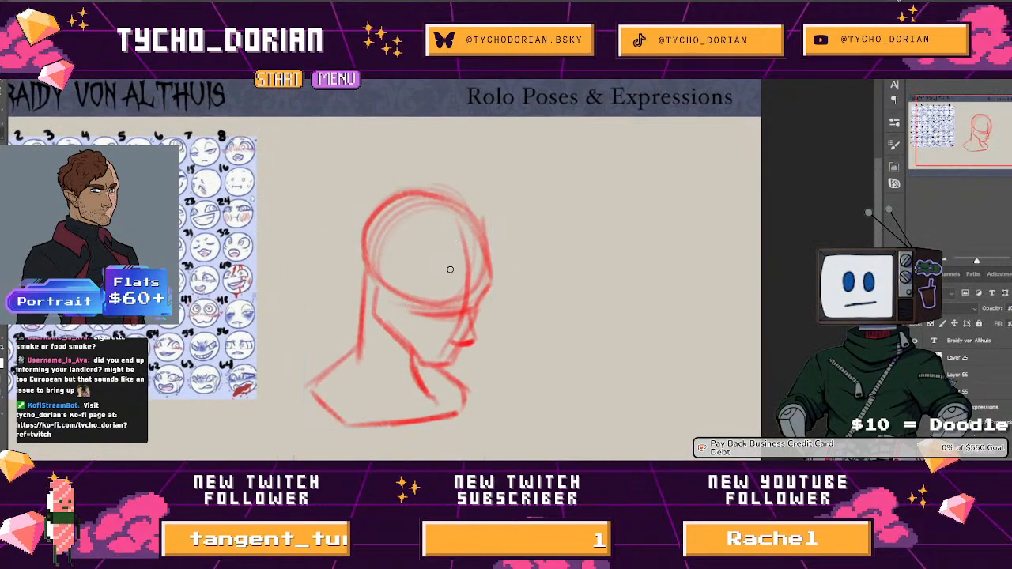
Flip the bust sketch horizontally with Free Transform to check its proportions, and restore its original orientation
{"action": "right_click", "coordinate": [440, 256]}
{"action": "key", "text": "Escape"}
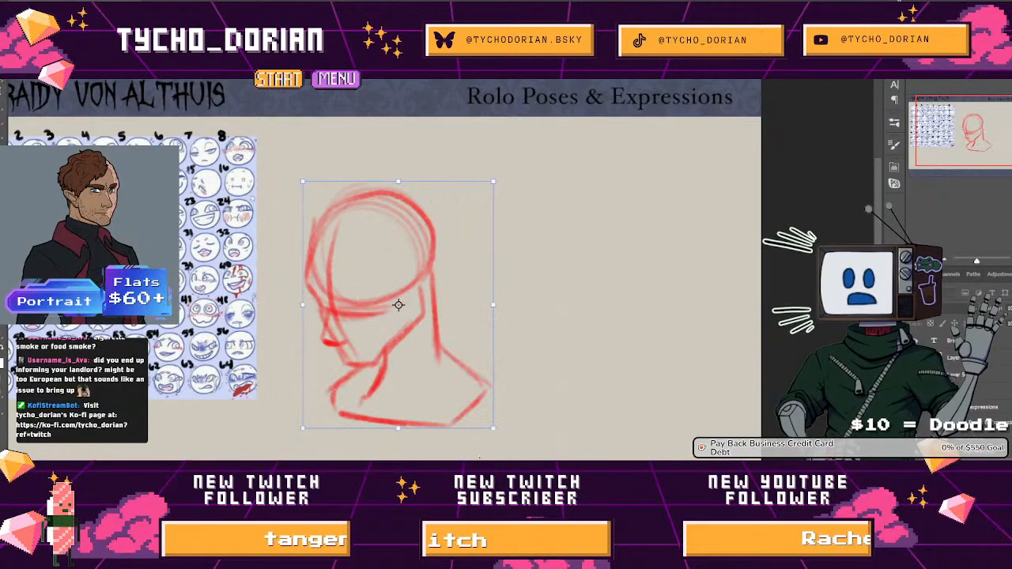
{"action": "key", "text": "Return"}
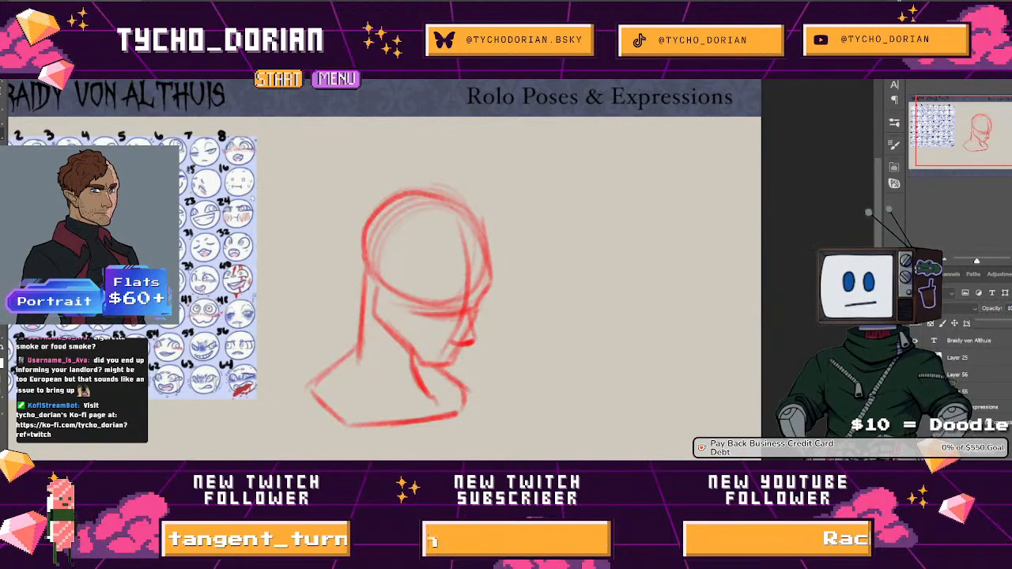
Lower the red sketch layer's opacity to a faint guide, and look over the character turnaround in the other open document
{"action": "left_click", "coordinate": [1011, 308]}
{"action": "left_click_drag", "start_coordinate": [1001, 323], "coordinate": [995, 334]}
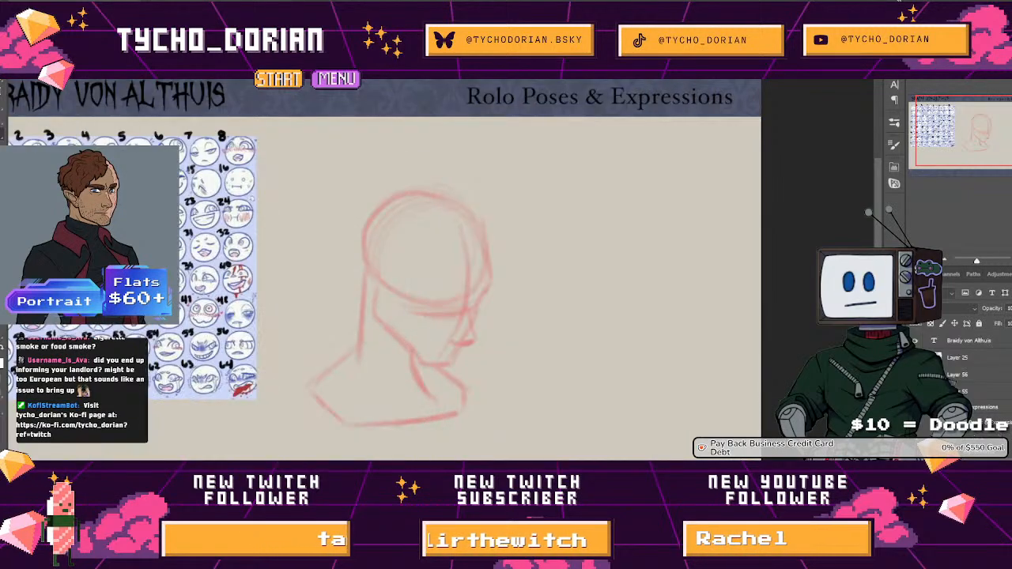
{"action": "key", "text": "ctrl+Tab"}
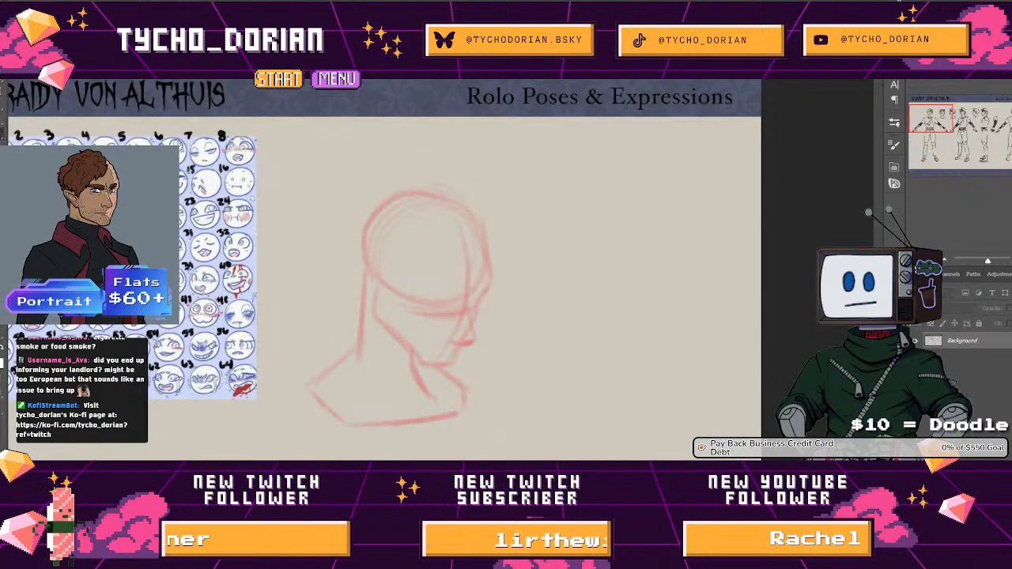
{"action": "left_click_drag", "start_coordinate": [930, 119], "coordinate": [950, 119]}
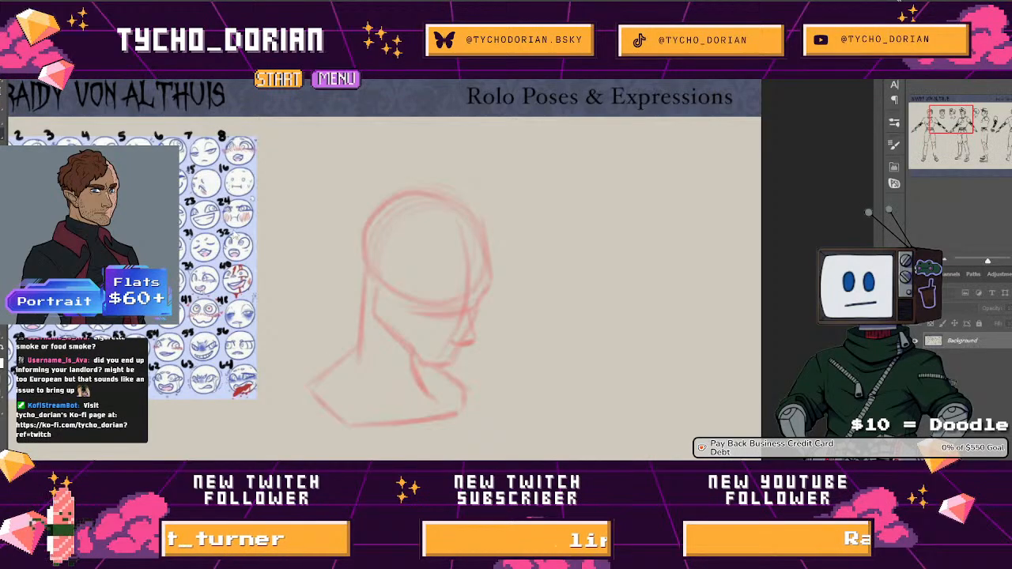
{"action": "key", "text": "ctrl+Tab"}
Choose the recent 15 px brush preset, test it with a black scribble across the face, and undo the scribble
{"action": "left_click", "coordinate": [514, 321]}
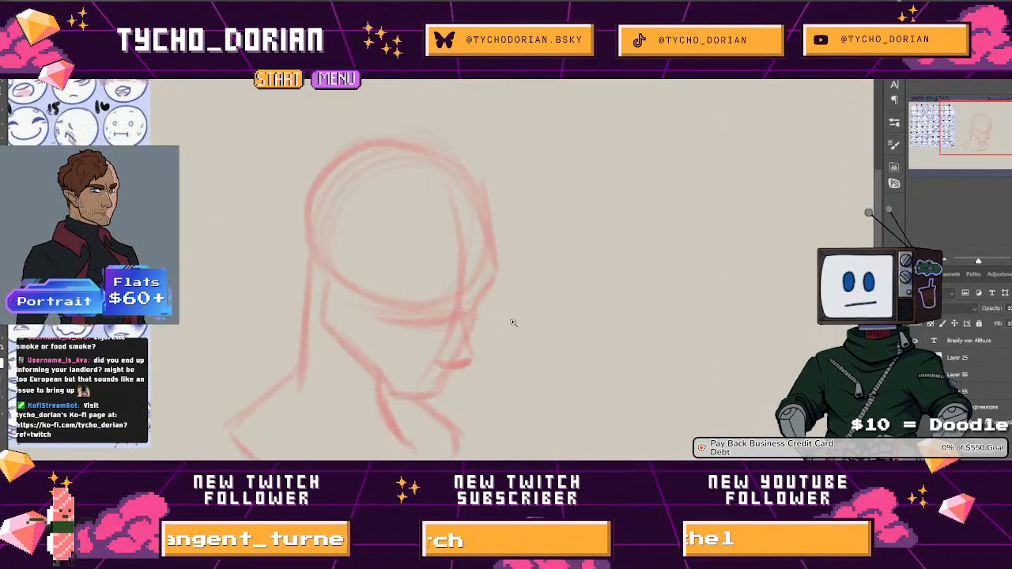
{"action": "left_click", "coordinate": [486, 307]}
{"action": "left_click_drag", "start_coordinate": [386, 336], "coordinate": [589, 295]}
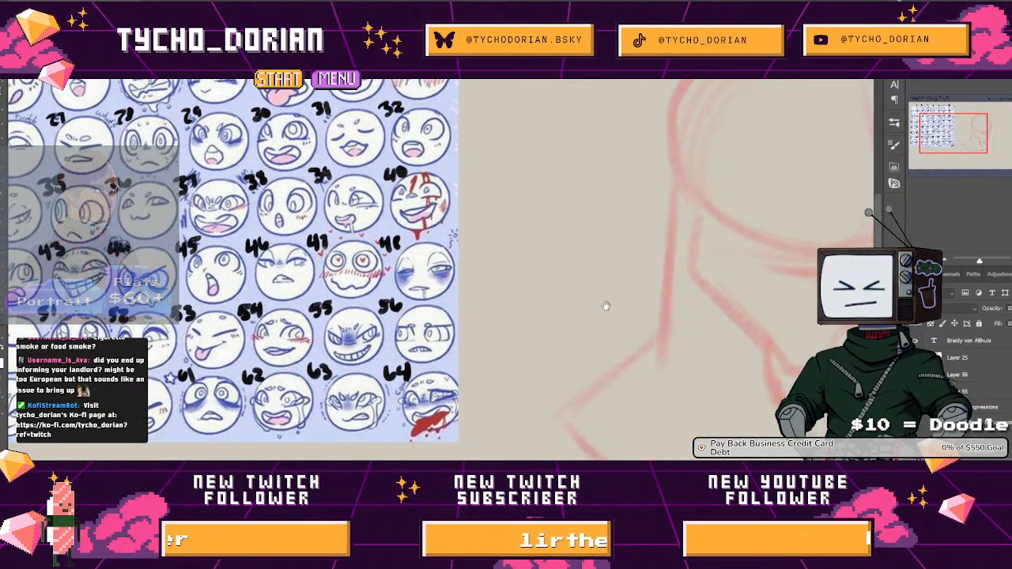
{"action": "left_click_drag", "start_coordinate": [598, 305], "coordinate": [279, 341]}
{"action": "right_click", "coordinate": [524, 280]}
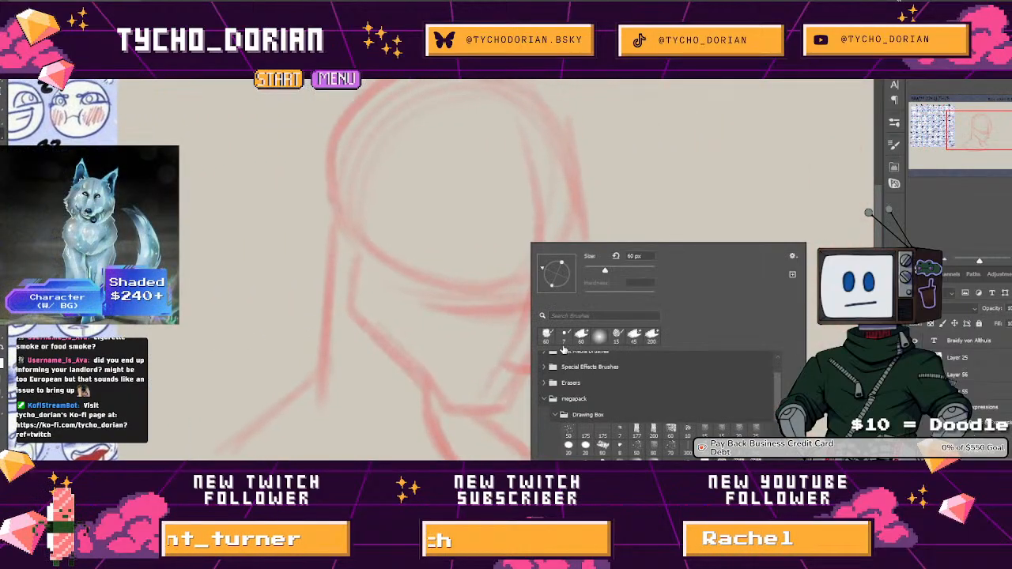
{"action": "left_click", "coordinate": [617, 334]}
{"action": "left_click", "coordinate": [409, 307]}
{"action": "left_click_drag", "start_coordinate": [409, 304], "coordinate": [520, 356]}
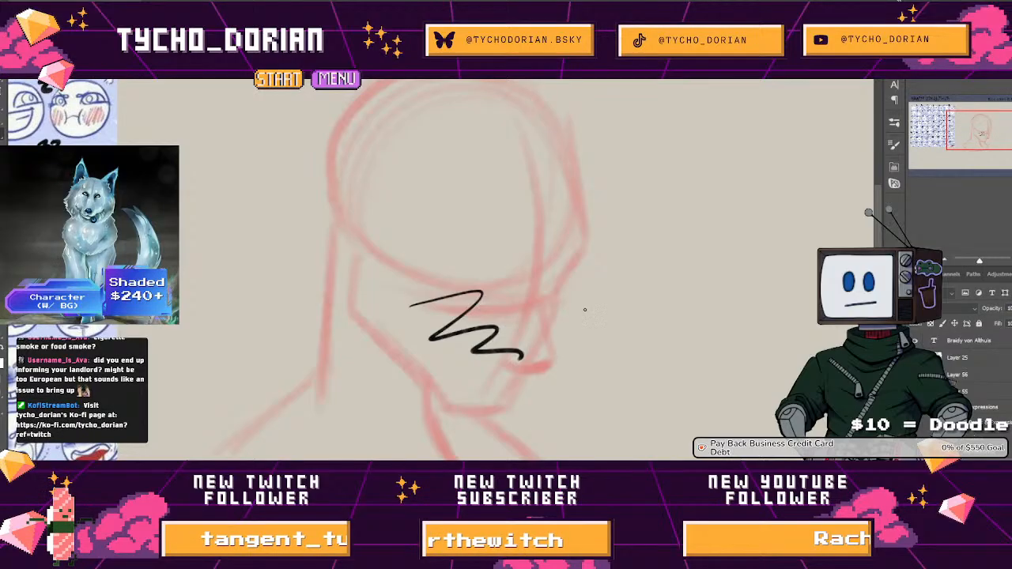
{"action": "key", "text": "ctrl+z"}
Draw the far eye in black beside the nose bridge, with a thick arched upper lid and a thin lower lid
{"action": "left_click_drag", "start_coordinate": [585, 309], "coordinate": [432, 319]}
{"action": "key", "text": "ctrl+plus"}
{"action": "key", "text": "ctrl+plus"}
{"action": "key", "text": "ctrl+plus"}
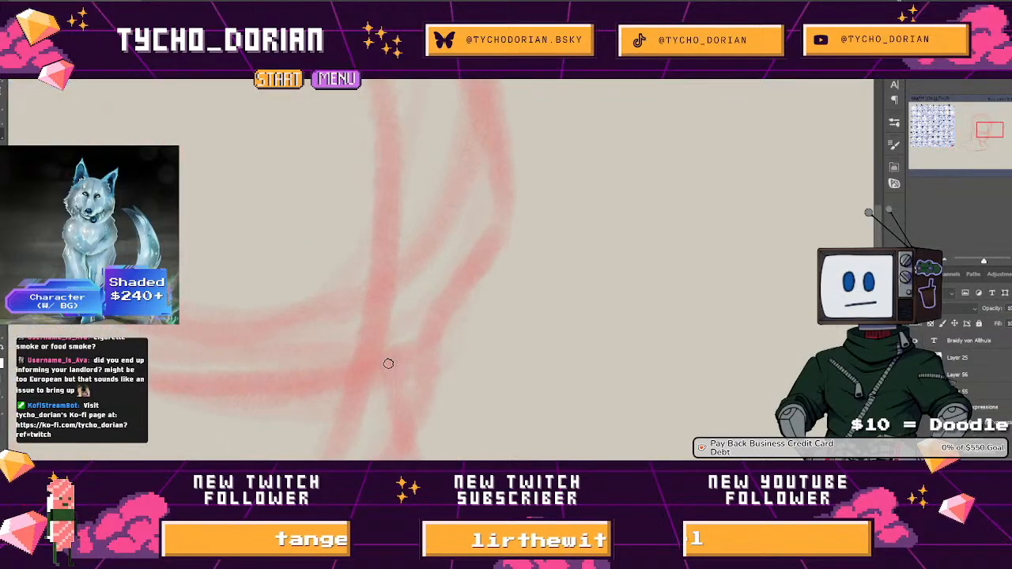
{"action": "mouse_move", "coordinate": [432, 329]}
{"action": "left_mouse_down"}
{"action": "mouse_move", "coordinate": [460, 332]}
{"action": "mouse_move", "coordinate": [448, 346]}
{"action": "left_mouse_up"}
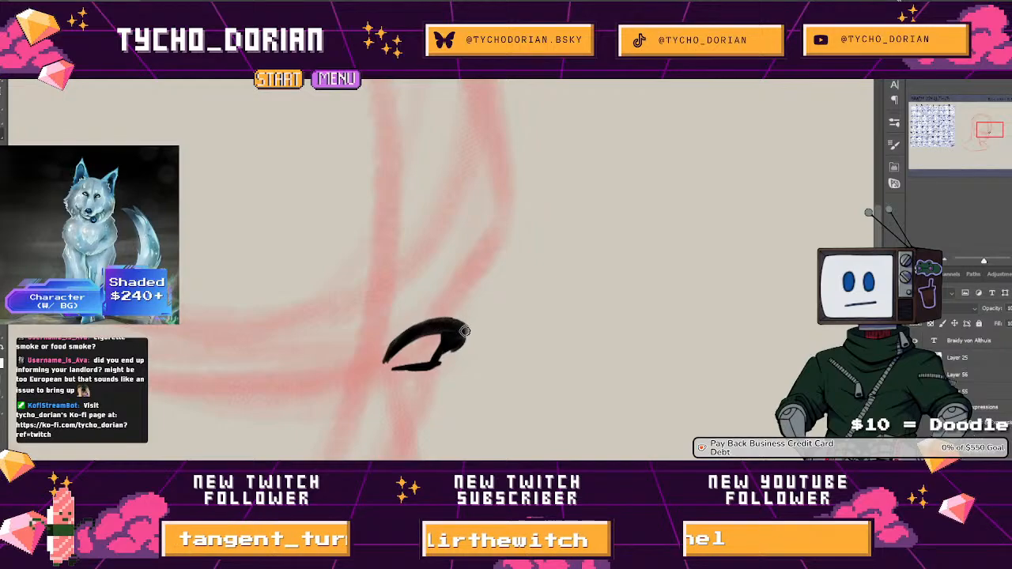
{"action": "mouse_move", "coordinate": [464, 330]}
{"action": "left_mouse_down"}
{"action": "mouse_move", "coordinate": [397, 368]}
{"action": "mouse_move", "coordinate": [398, 353]}
{"action": "mouse_move", "coordinate": [436, 356]}
{"action": "left_mouse_up"}
{"action": "mouse_move", "coordinate": [441, 361]}
{"action": "left_mouse_down"}
{"action": "mouse_move", "coordinate": [425, 303]}
{"action": "mouse_move", "coordinate": [402, 269]}
{"action": "left_mouse_up"}
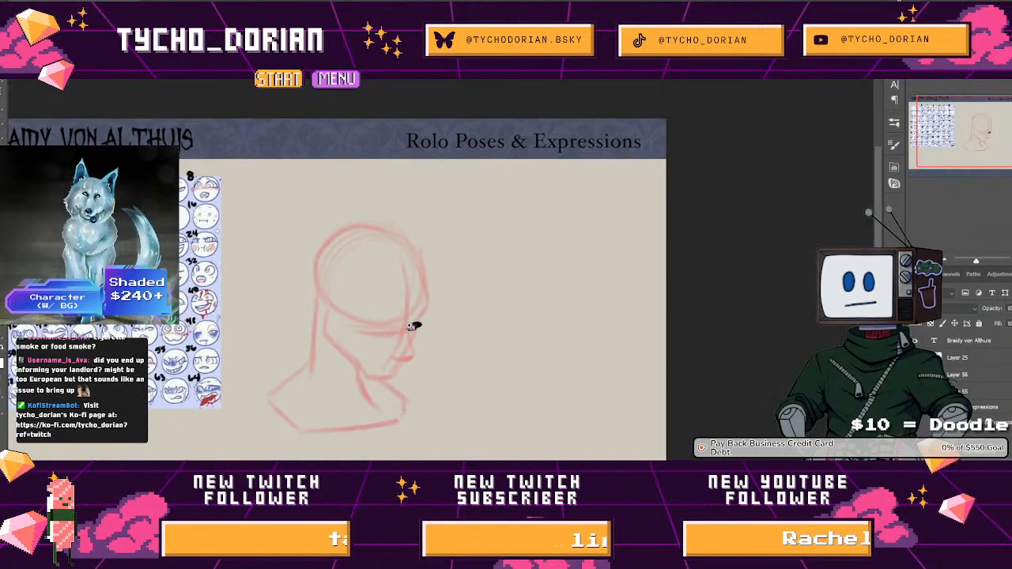
{"action": "left_click_drag", "start_coordinate": [371, 342], "coordinate": [537, 335]}
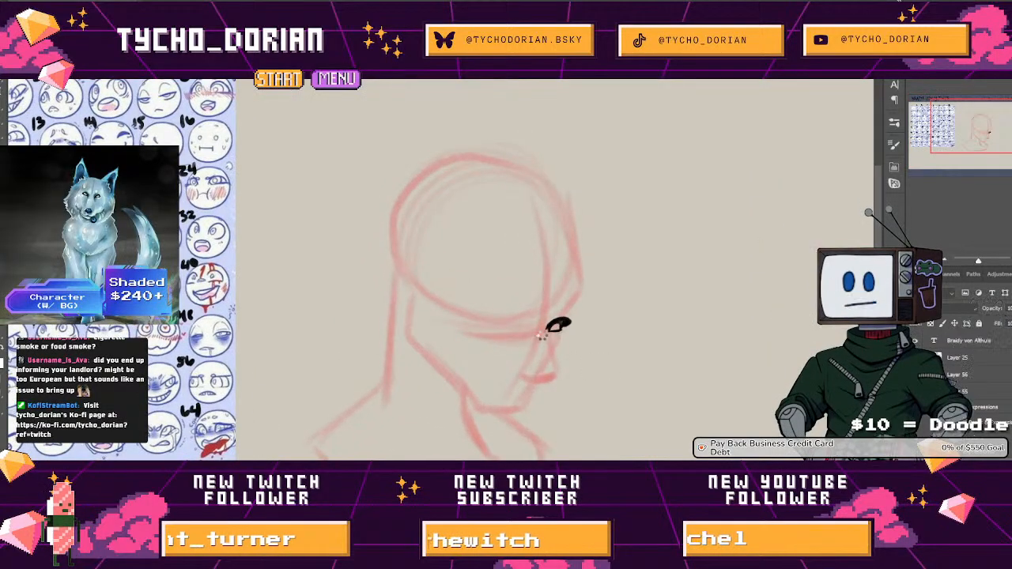
Flip the canvas horizontally and draw the near eye with a thick arched upper lid, a lower lid line and an iris
{"action": "key", "text": "ctrl+shift+h"}
{"action": "mouse_move", "coordinate": [316, 321]}
{"action": "left_mouse_down"}
{"action": "mouse_move", "coordinate": [369, 312]}
{"action": "mouse_move", "coordinate": [307, 319]}
{"action": "left_mouse_up"}
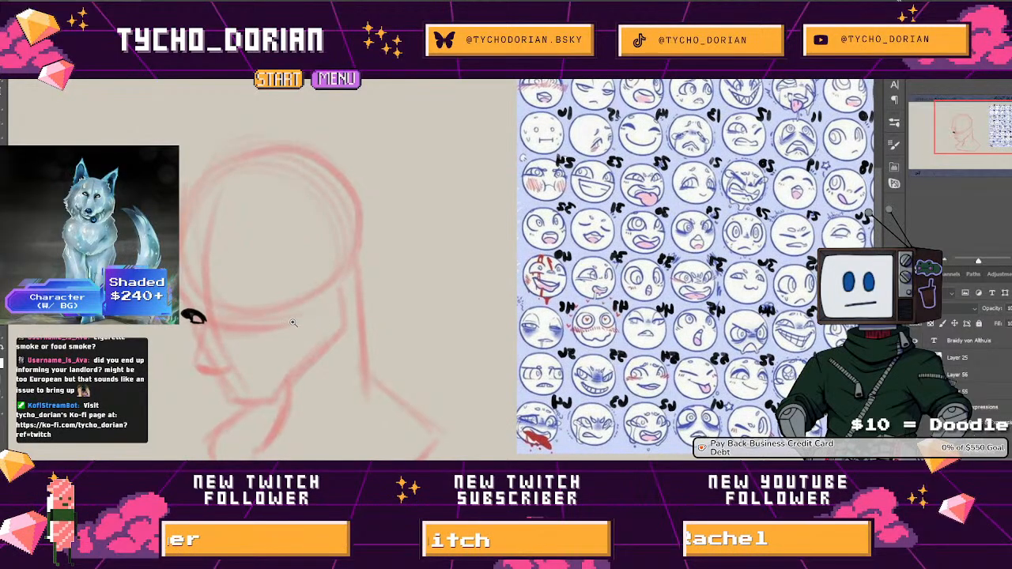
{"action": "scroll", "coordinate": [254, 301], "scroll_direction": "up", "scroll_amount": 5}
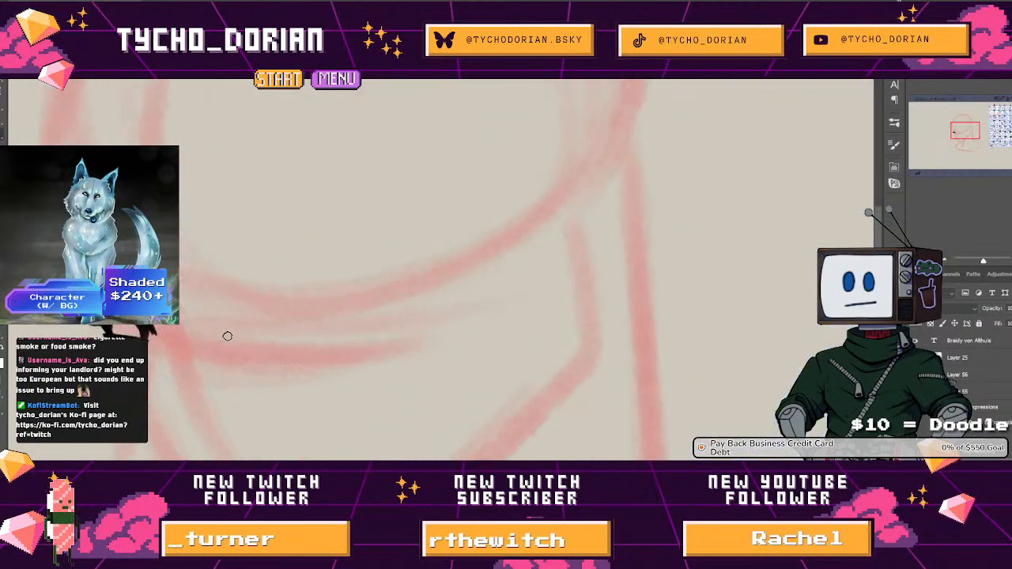
{"action": "mouse_move", "coordinate": [258, 303]}
{"action": "left_mouse_down"}
{"action": "mouse_move", "coordinate": [275, 290]}
{"action": "mouse_move", "coordinate": [226, 336]}
{"action": "left_mouse_up"}
{"action": "key", "text": "ctrl+z"}
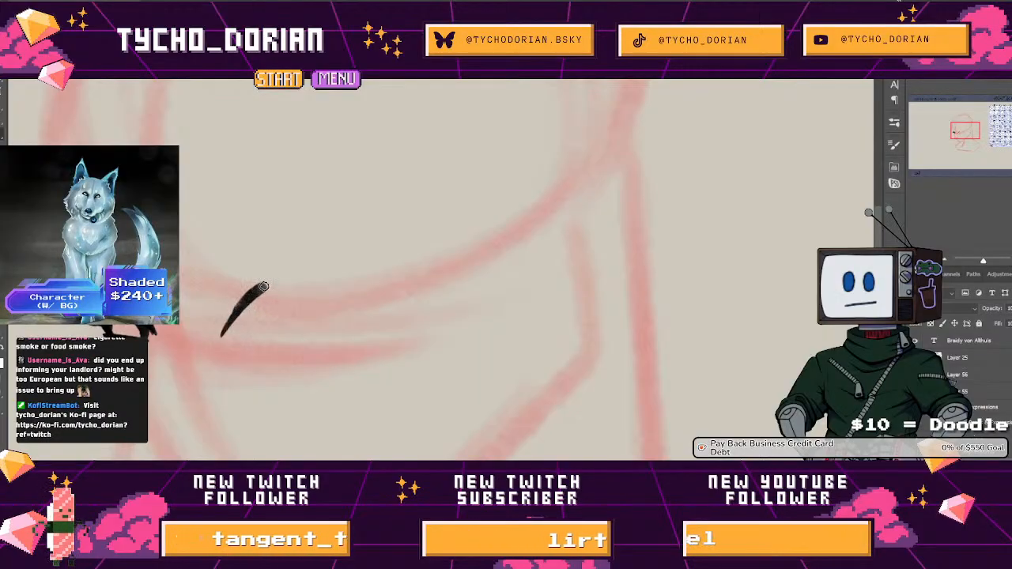
{"action": "mouse_move", "coordinate": [263, 286]}
{"action": "left_mouse_down"}
{"action": "mouse_move", "coordinate": [304, 281]}
{"action": "mouse_move", "coordinate": [353, 315]}
{"action": "left_mouse_up"}
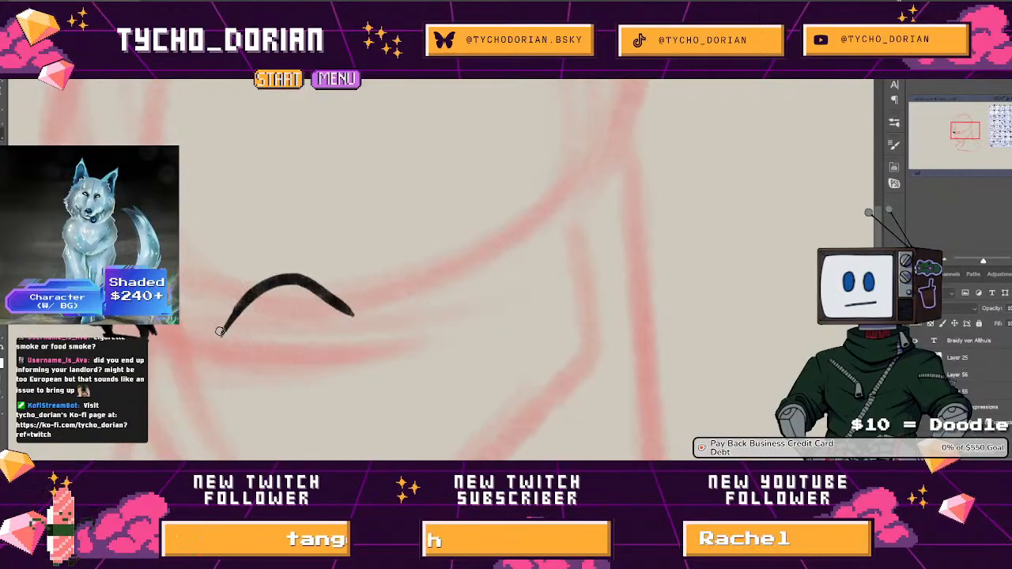
{"action": "mouse_move", "coordinate": [220, 332]}
{"action": "left_mouse_down"}
{"action": "mouse_move", "coordinate": [278, 278]}
{"action": "mouse_move", "coordinate": [306, 276]}
{"action": "mouse_move", "coordinate": [351, 301]}
{"action": "mouse_move", "coordinate": [267, 336]}
{"action": "left_mouse_up"}
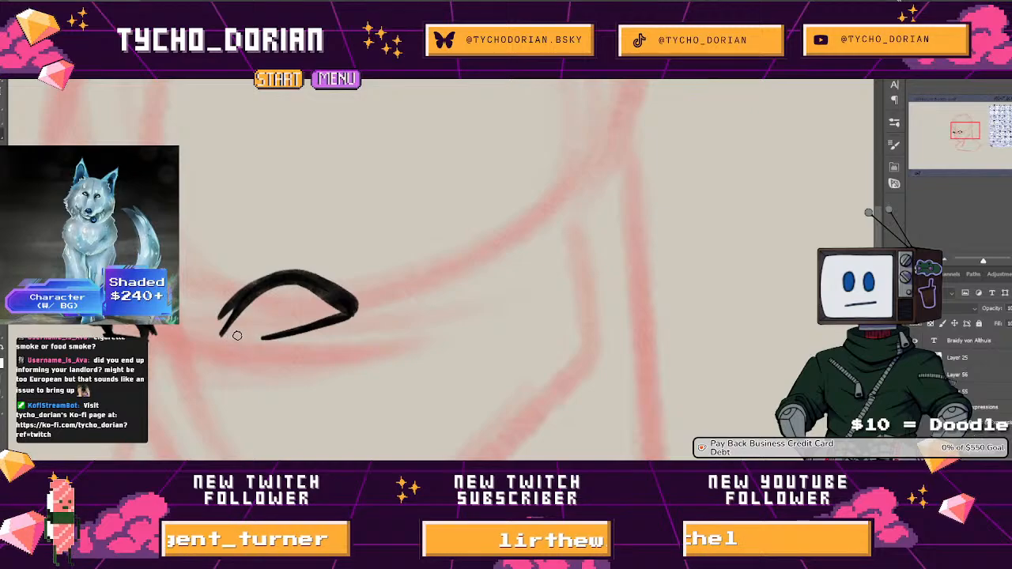
{"action": "mouse_move", "coordinate": [253, 301]}
{"action": "left_mouse_down"}
{"action": "mouse_move", "coordinate": [275, 293]}
{"action": "mouse_move", "coordinate": [298, 325]}
{"action": "left_mouse_up"}
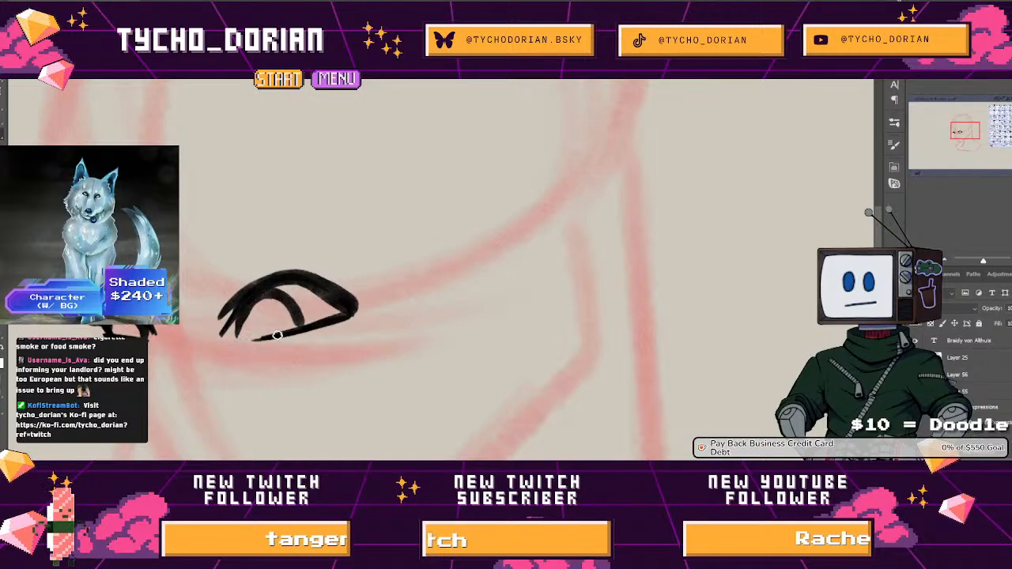
Scale both black eyes down slightly with Free Transform and apply it
{"action": "left_click_drag", "start_coordinate": [332, 315], "coordinate": [255, 327], "text": "ctrl"}
{"action": "key", "text": "ctrl+t"}
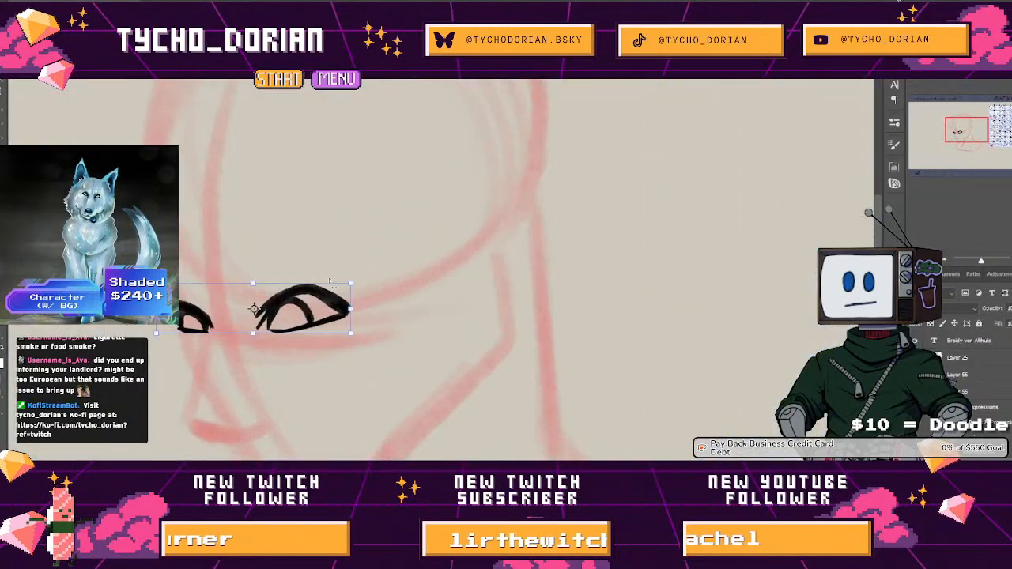
{"action": "left_click_drag", "start_coordinate": [352, 283], "coordinate": [336, 288]}
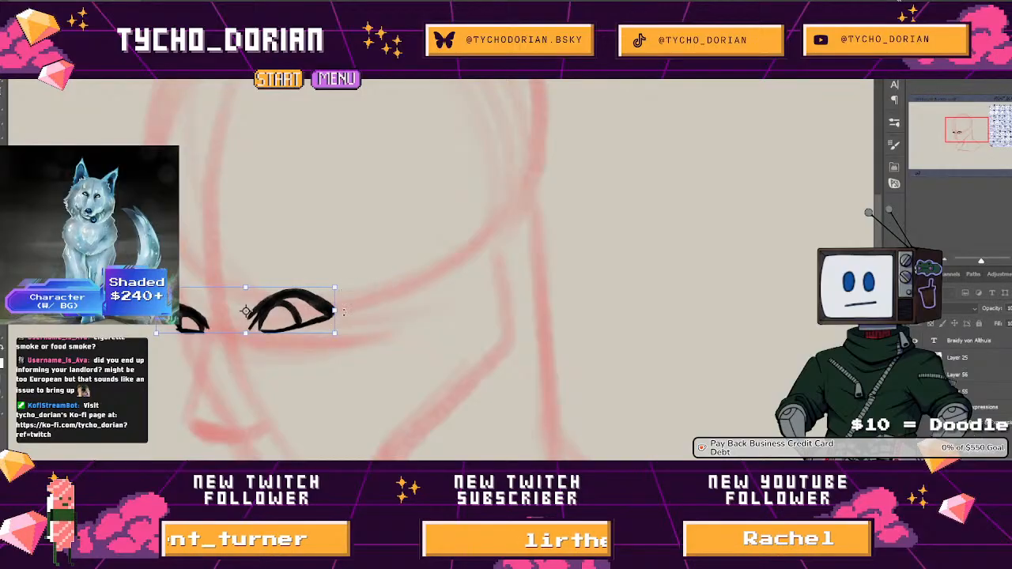
{"action": "key", "text": "Return"}
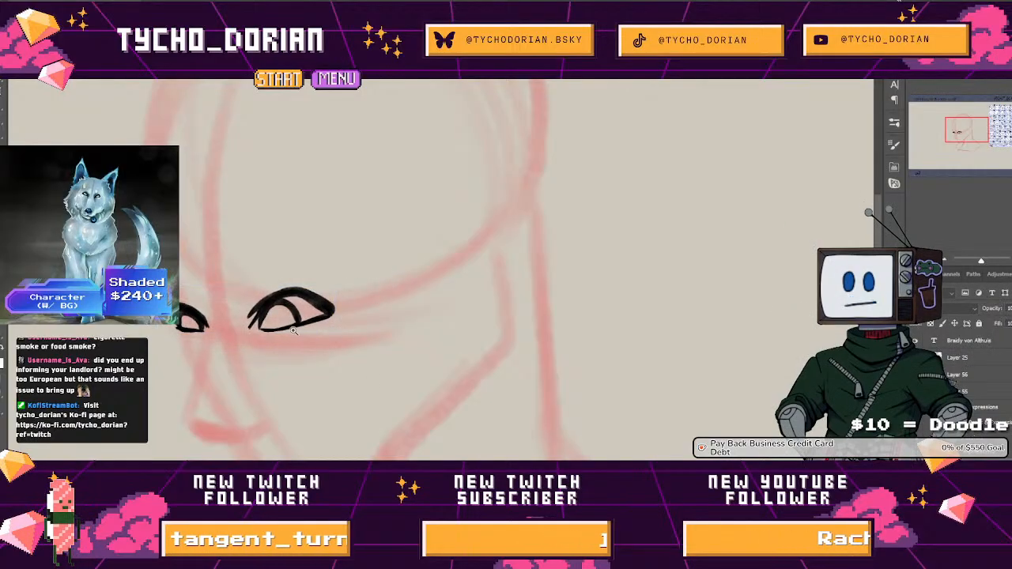
Fill in a round black pupil in each eye, and return the canvas to its original orientation
{"action": "left_click_drag", "start_coordinate": [251, 331], "coordinate": [276, 330], "text": "ctrl"}
{"action": "scroll", "coordinate": [308, 308], "scroll_direction": "down", "scroll_amount": 3}
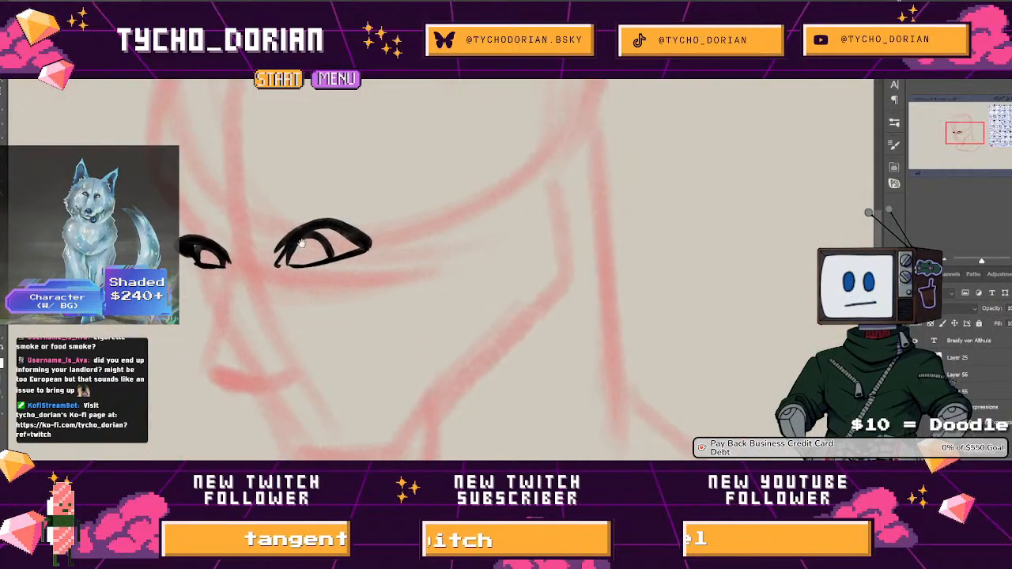
{"action": "scroll", "coordinate": [303, 243], "scroll_direction": "up", "scroll_amount": 3}
{"action": "mouse_move", "coordinate": [313, 257]}
{"action": "left_mouse_down"}
{"action": "mouse_move", "coordinate": [320, 264]}
{"action": "mouse_move", "coordinate": [324, 253]}
{"action": "left_mouse_up"}
{"action": "left_click_drag", "start_coordinate": [278, 276], "coordinate": [277, 253]}
{"action": "left_click_drag", "start_coordinate": [217, 307], "coordinate": [320, 307]}
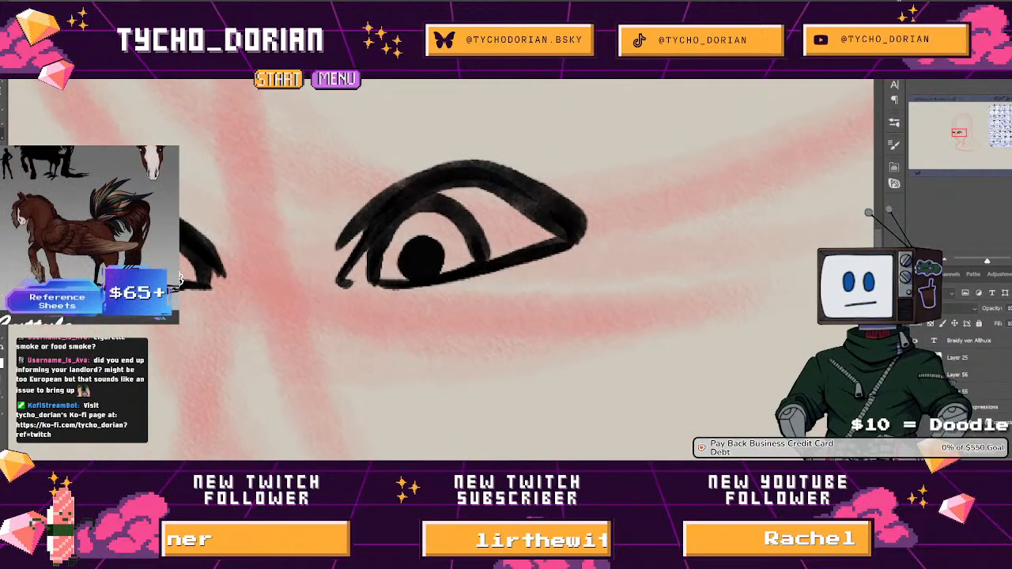
{"action": "scroll", "coordinate": [282, 241], "scroll_direction": "down", "scroll_amount": 5}
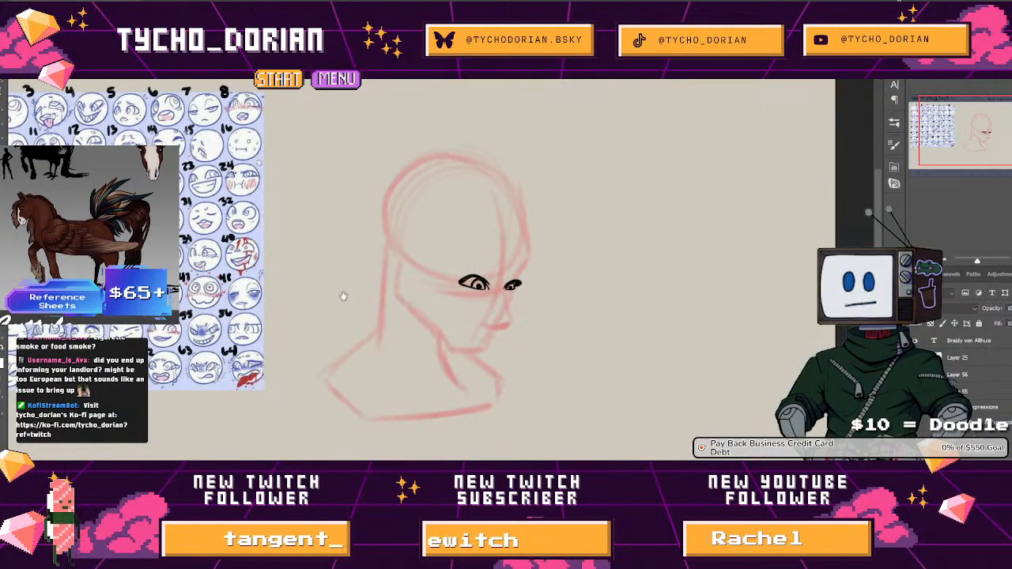
{"action": "left_click_drag", "start_coordinate": [343, 295], "coordinate": [418, 285]}
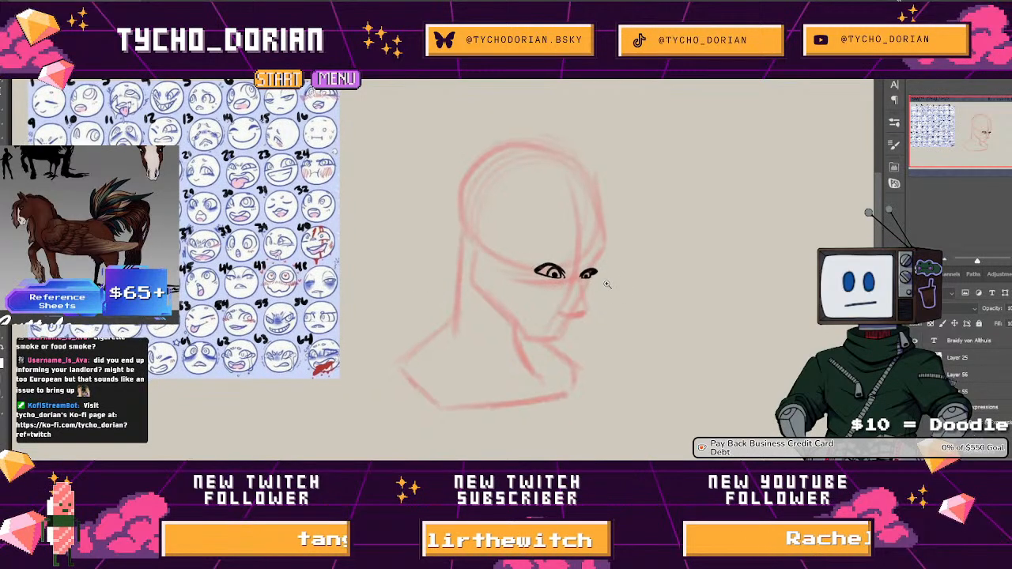
Erase the top edge of the near eye's upper lid to flatten it, redraw the lid line, and taper the outer corner
{"action": "mouse_move", "coordinate": [544, 230]}
{"action": "left_mouse_down"}
{"action": "mouse_move", "coordinate": [607, 305]}
{"action": "mouse_move", "coordinate": [619, 361]}
{"action": "left_mouse_up"}
{"action": "mouse_move", "coordinate": [618, 361]}
{"action": "left_mouse_down"}
{"action": "mouse_move", "coordinate": [438, 260]}
{"action": "mouse_move", "coordinate": [456, 260]}
{"action": "left_mouse_up"}
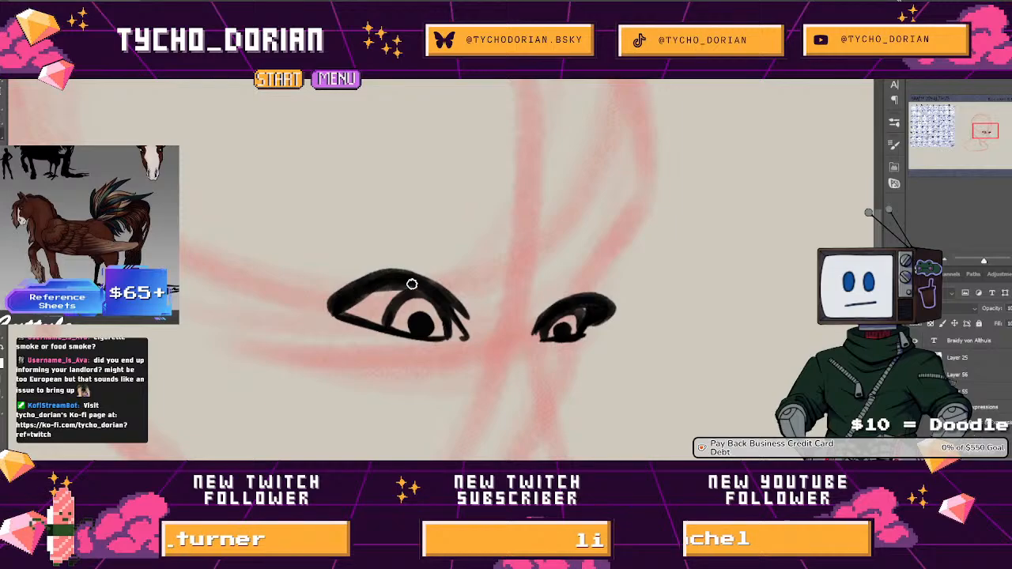
{"action": "key", "text": "e"}
{"action": "left_click_drag", "start_coordinate": [377, 265], "coordinate": [469, 269]}
{"action": "key", "text": "b"}
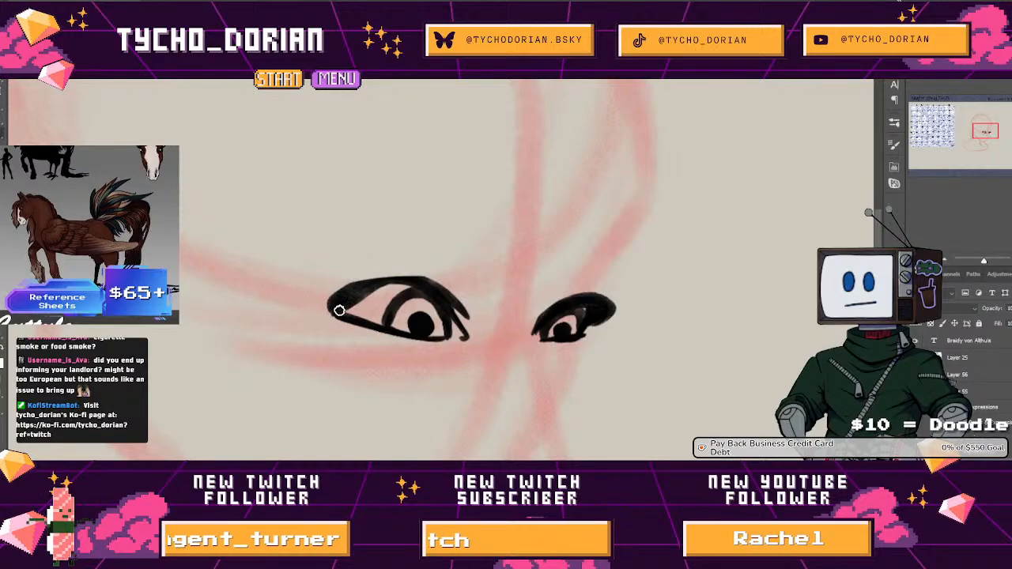
{"action": "left_click_drag", "start_coordinate": [339, 310], "coordinate": [411, 282]}
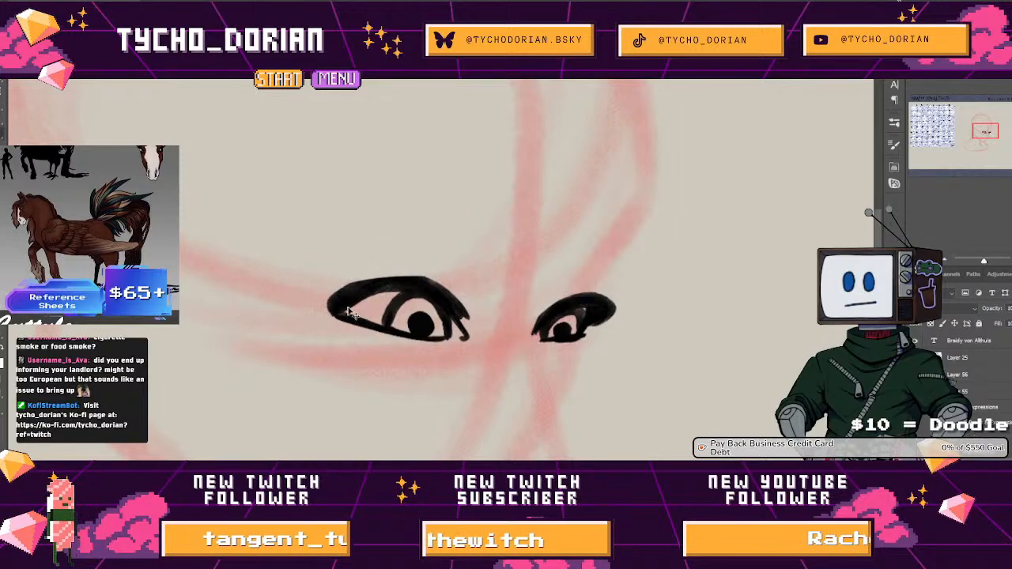
{"action": "mouse_move", "coordinate": [349, 312]}
{"action": "left_mouse_down"}
{"action": "mouse_move", "coordinate": [387, 286]}
{"action": "mouse_move", "coordinate": [445, 306]}
{"action": "left_mouse_up"}
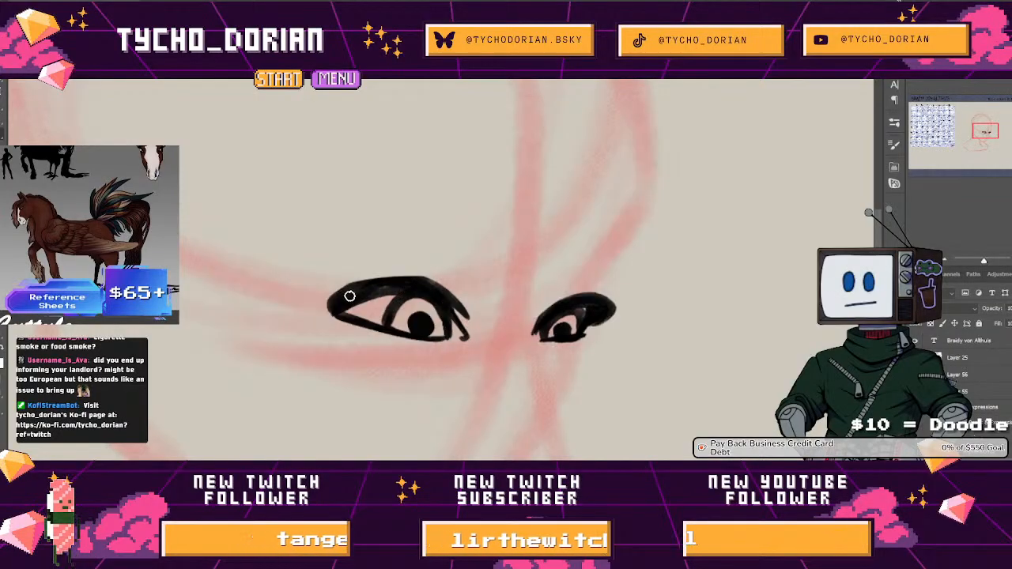
{"action": "scroll", "coordinate": [334, 271], "scroll_direction": "down", "scroll_amount": 5}
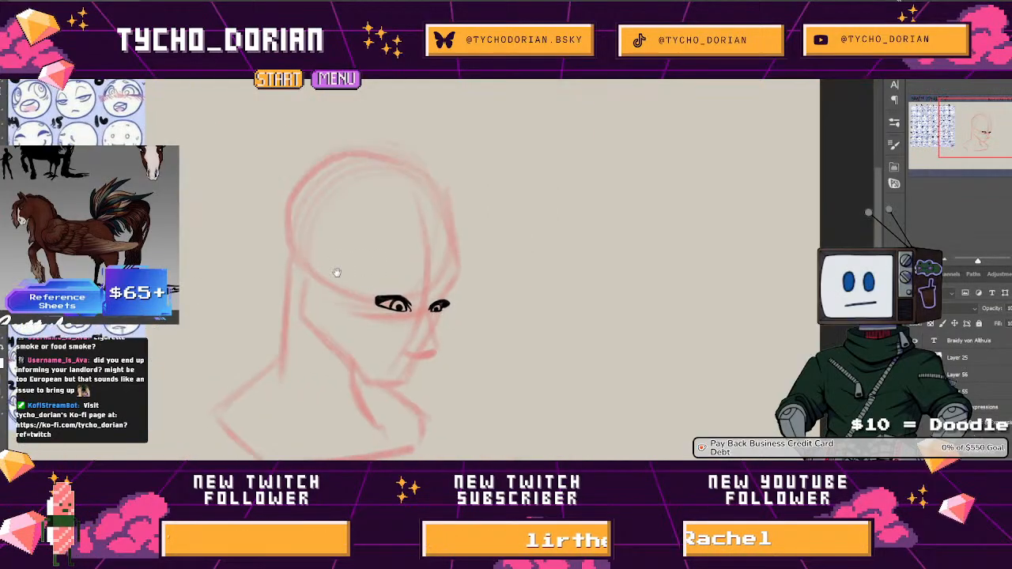
{"action": "scroll", "coordinate": [329, 300], "scroll_direction": "up", "scroll_amount": 5}
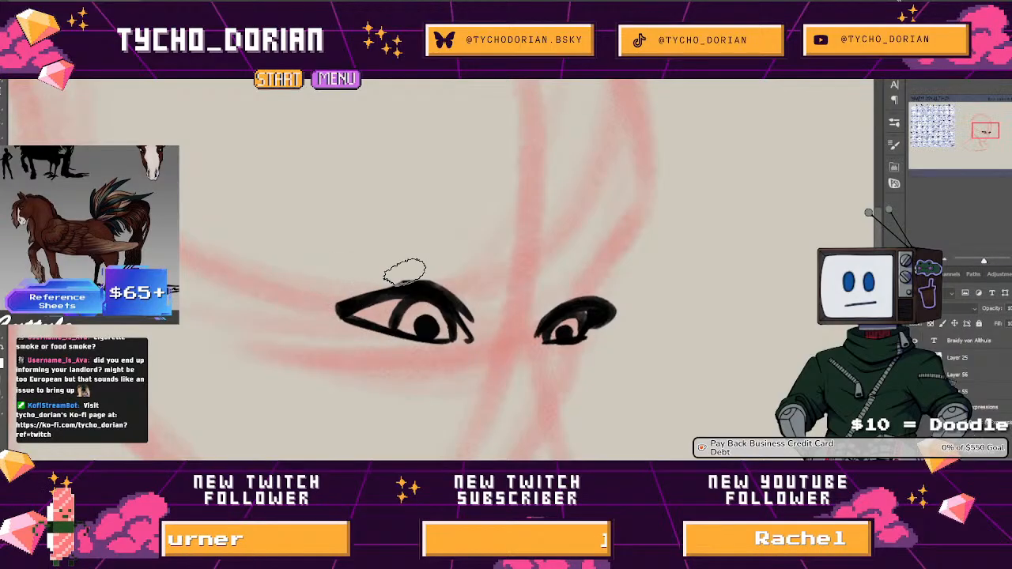
{"action": "left_click_drag", "start_coordinate": [387, 290], "coordinate": [300, 279]}
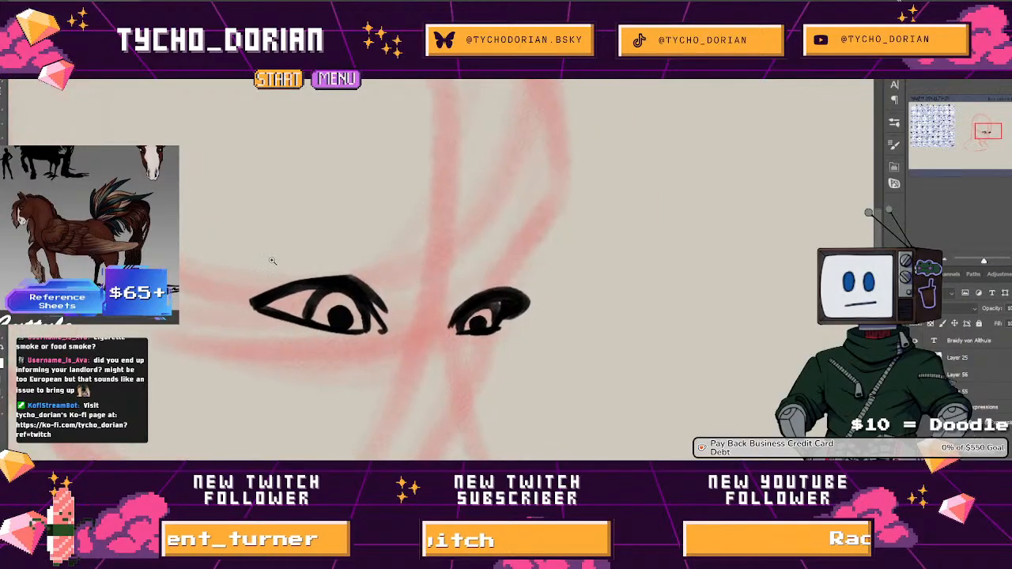
Thicken the near eye's upper lid line along its length, broadening the outer corner
{"action": "scroll", "coordinate": [271, 264], "scroll_direction": "up", "scroll_amount": 2}
{"action": "left_click_drag", "start_coordinate": [233, 305], "coordinate": [348, 283]}
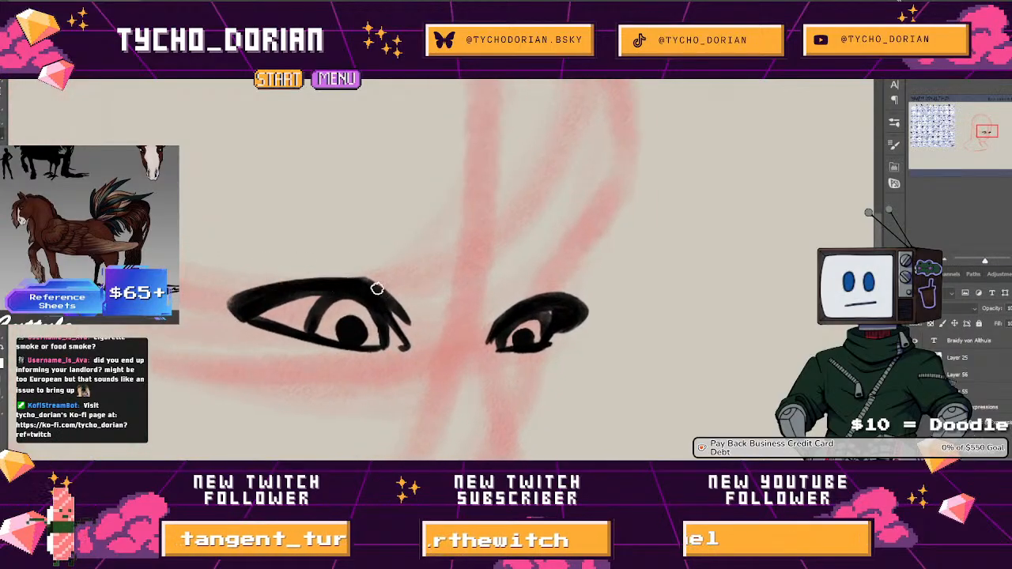
{"action": "left_click_drag", "start_coordinate": [497, 265], "coordinate": [454, 309]}
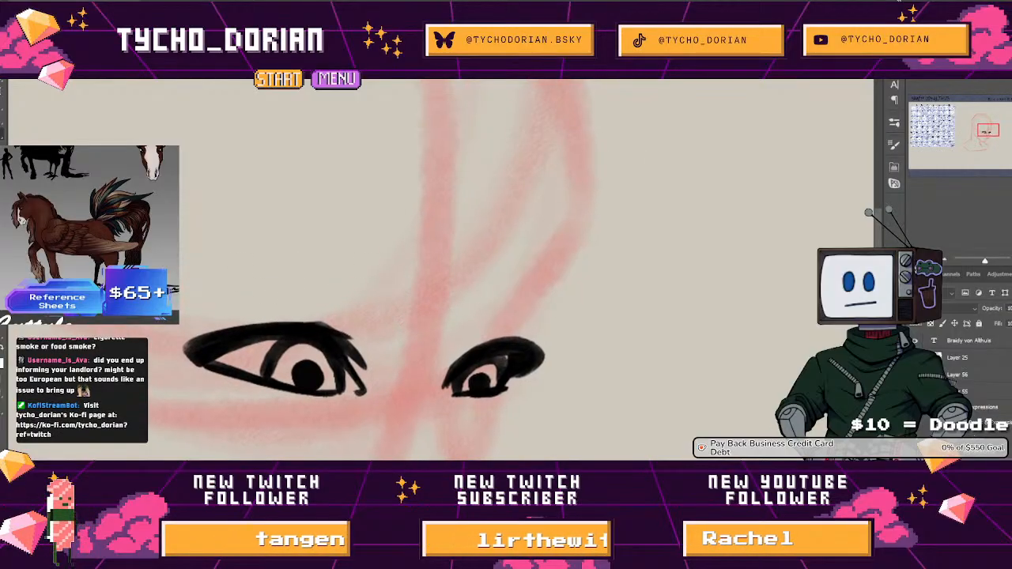
Outline a long tapered eyebrow slanting up over the near eye and a short, steeply slanted block eyebrow over the far eye
{"action": "mouse_move", "coordinate": [179, 259]}
{"action": "left_mouse_down"}
{"action": "mouse_move", "coordinate": [361, 267]}
{"action": "mouse_move", "coordinate": [413, 244]}
{"action": "mouse_move", "coordinate": [415, 200]}
{"action": "mouse_move", "coordinate": [181, 263]}
{"action": "left_mouse_up"}
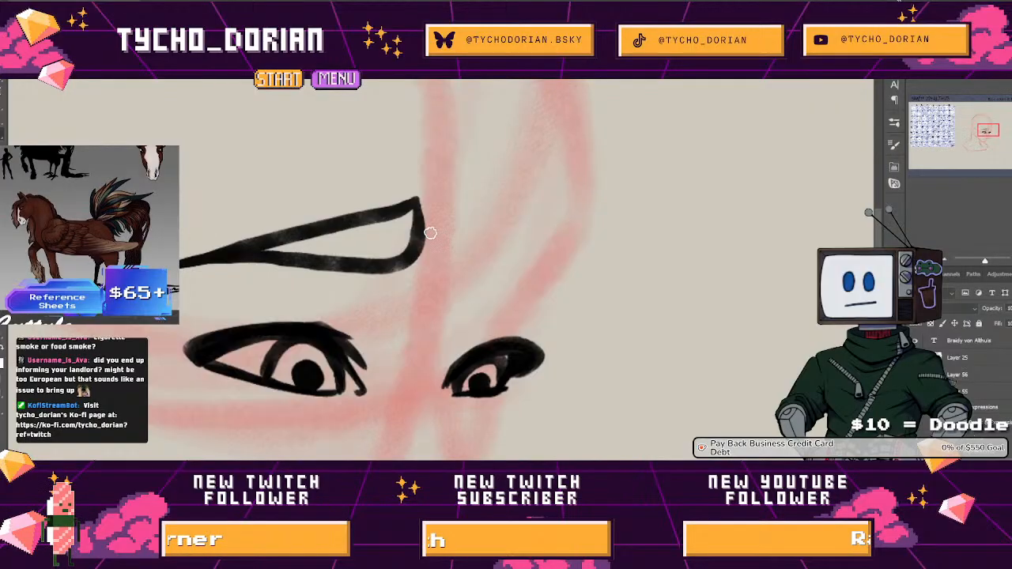
{"action": "left_click_drag", "start_coordinate": [471, 198], "coordinate": [553, 287]}
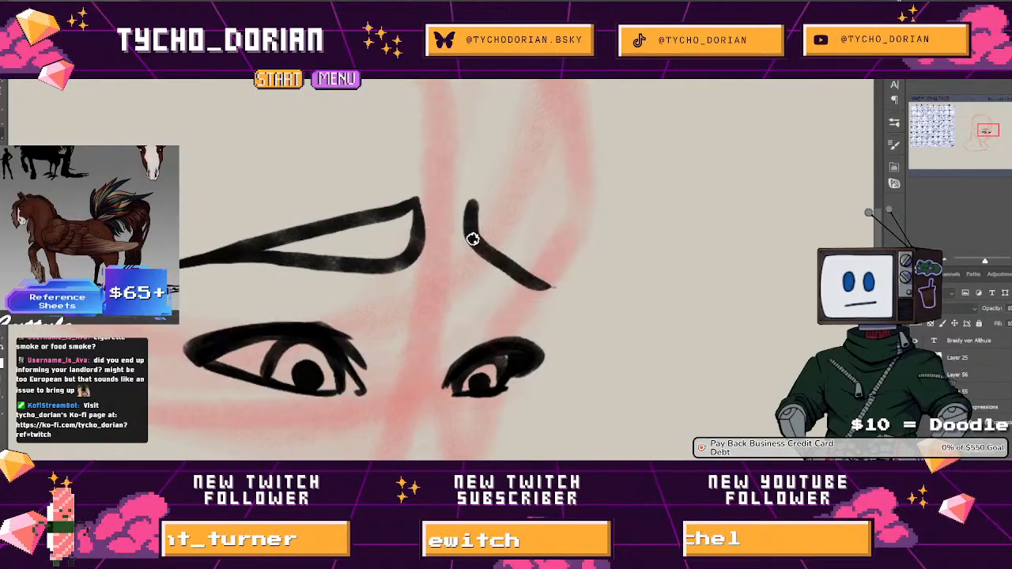
{"action": "left_click_drag", "start_coordinate": [478, 197], "coordinate": [524, 240]}
{"action": "key", "text": "ctrl+z"}
{"action": "mouse_move", "coordinate": [471, 196]}
{"action": "left_mouse_down"}
{"action": "mouse_move", "coordinate": [558, 264]}
{"action": "mouse_move", "coordinate": [553, 286]}
{"action": "left_mouse_up"}
{"action": "left_click_drag", "start_coordinate": [483, 253], "coordinate": [435, 190]}
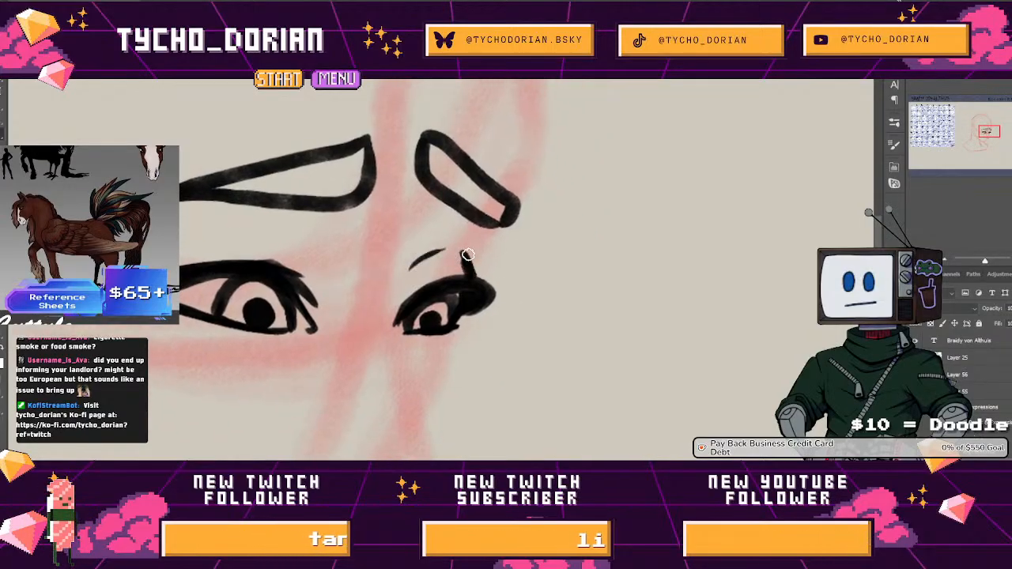
Add a lid crease above each eye and an angular brow-bone line joining the far eyebrow to the far eye
{"action": "left_click_drag", "start_coordinate": [467, 255], "coordinate": [486, 231]}
{"action": "mouse_move", "coordinate": [188, 236]}
{"action": "left_mouse_down"}
{"action": "mouse_move", "coordinate": [254, 229]}
{"action": "mouse_move", "coordinate": [305, 269]}
{"action": "mouse_move", "coordinate": [265, 294]}
{"action": "left_mouse_up"}
{"action": "mouse_move", "coordinate": [359, 279]}
{"action": "left_mouse_down"}
{"action": "mouse_move", "coordinate": [419, 386]}
{"action": "mouse_move", "coordinate": [528, 395]}
{"action": "left_mouse_up"}
{"action": "key", "text": "ctrl+z"}
{"action": "mouse_move", "coordinate": [254, 314]}
{"action": "left_mouse_down"}
{"action": "mouse_move", "coordinate": [309, 287]}
{"action": "mouse_move", "coordinate": [445, 291]}
{"action": "mouse_move", "coordinate": [437, 317]}
{"action": "mouse_move", "coordinate": [333, 306]}
{"action": "left_mouse_up"}
{"action": "left_click_drag", "start_coordinate": [410, 267], "coordinate": [337, 320]}
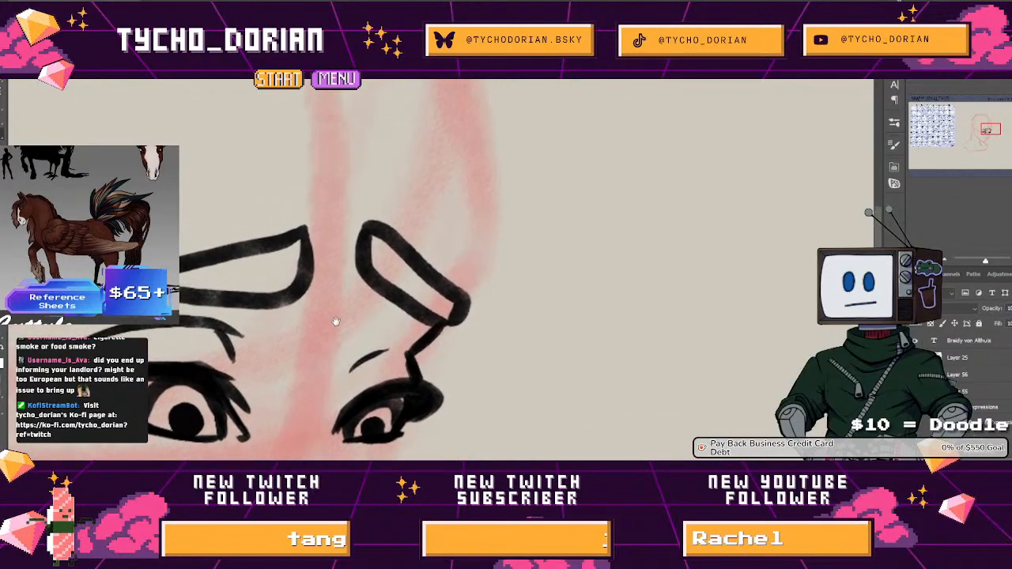
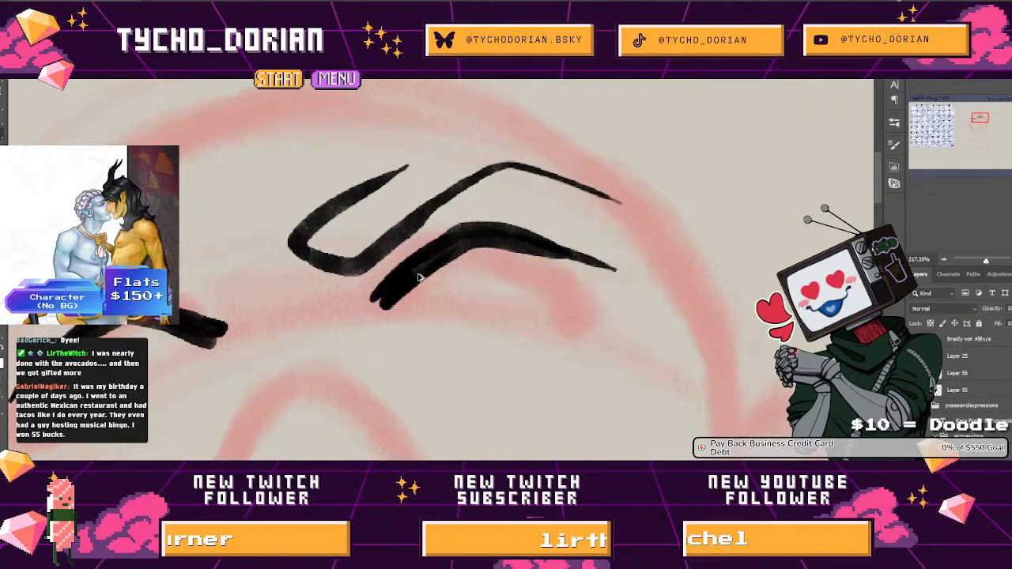
Erase the black brow and lid strokes on the upturned head and redraw its right eye as an angular upper lid with a lower lid line
{"action": "key", "text": "e"}
{"action": "left_click_drag", "start_coordinate": [421, 282], "coordinate": [295, 300]}
{"action": "key", "text": "b"}
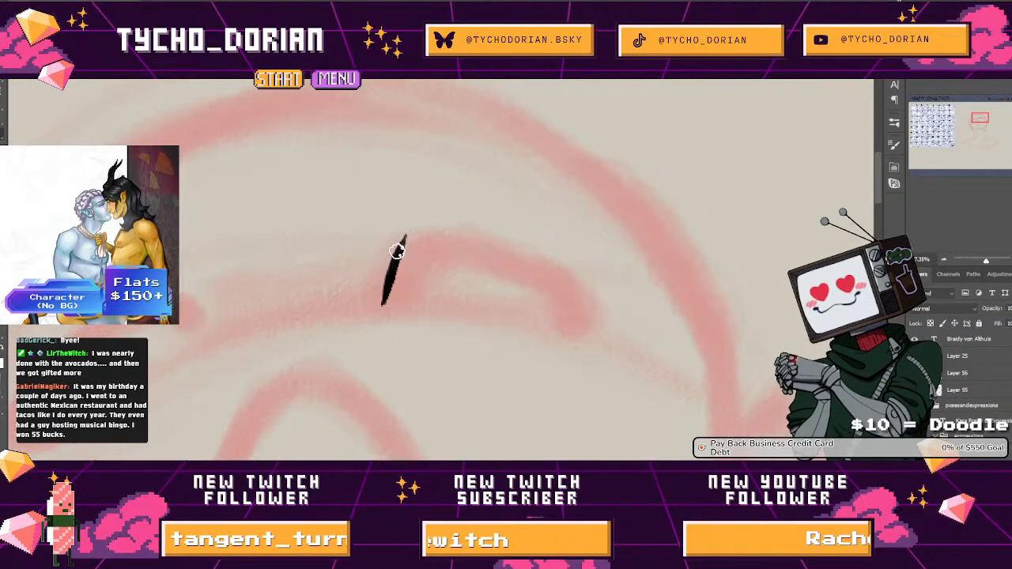
{"action": "mouse_move", "coordinate": [397, 249]}
{"action": "left_mouse_down"}
{"action": "mouse_move", "coordinate": [491, 210]}
{"action": "mouse_move", "coordinate": [577, 245]}
{"action": "mouse_move", "coordinate": [564, 268]}
{"action": "mouse_move", "coordinate": [548, 248]}
{"action": "mouse_move", "coordinate": [564, 306]}
{"action": "left_mouse_up"}
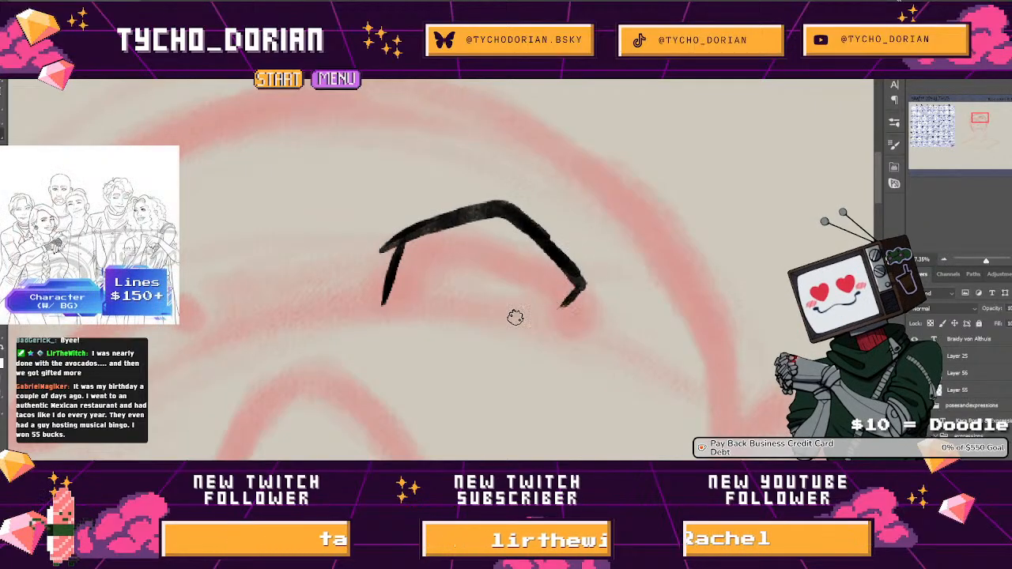
{"action": "left_click_drag", "start_coordinate": [466, 320], "coordinate": [553, 309]}
{"action": "key", "text": "ctrl+z"}
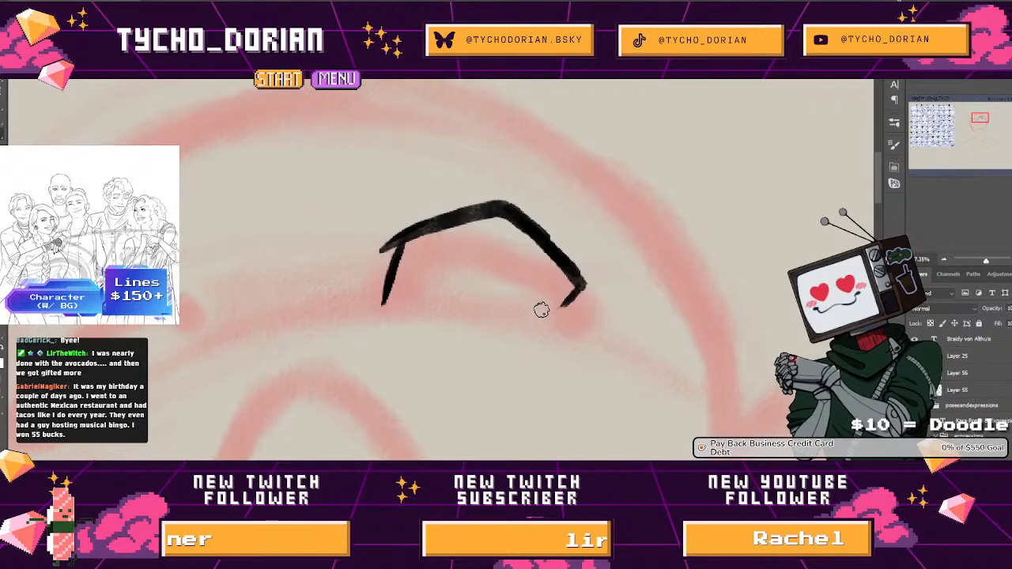
{"action": "key", "text": "e"}
{"action": "key", "text": "ctrl+z"}
{"action": "key", "text": "b"}
{"action": "left_click_drag", "start_coordinate": [461, 308], "coordinate": [571, 293]}
Draw the upturned head's left eye with an angular arched upper lid, a slanted inner edge and a short lower lid line
{"action": "left_click_drag", "start_coordinate": [336, 304], "coordinate": [494, 297]}
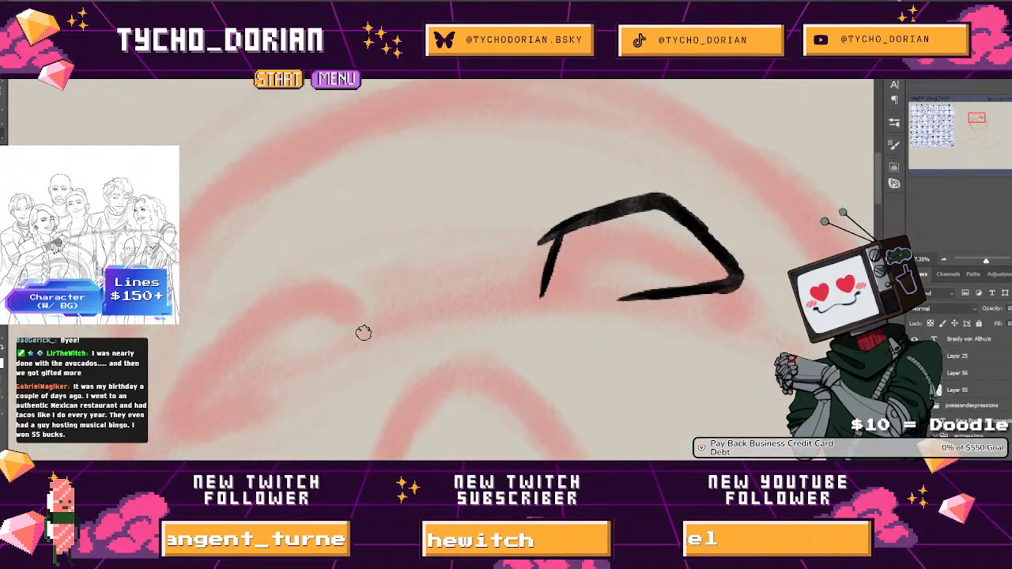
{"action": "left_click_drag", "start_coordinate": [363, 332], "coordinate": [326, 303]}
{"action": "key", "text": "ctrl+z"}
{"action": "mouse_move", "coordinate": [366, 335]}
{"action": "left_mouse_down"}
{"action": "mouse_move", "coordinate": [312, 284]}
{"action": "mouse_move", "coordinate": [247, 288]}
{"action": "mouse_move", "coordinate": [221, 298]}
{"action": "mouse_move", "coordinate": [172, 392]}
{"action": "mouse_move", "coordinate": [184, 402]}
{"action": "mouse_move", "coordinate": [339, 354]}
{"action": "left_mouse_up"}
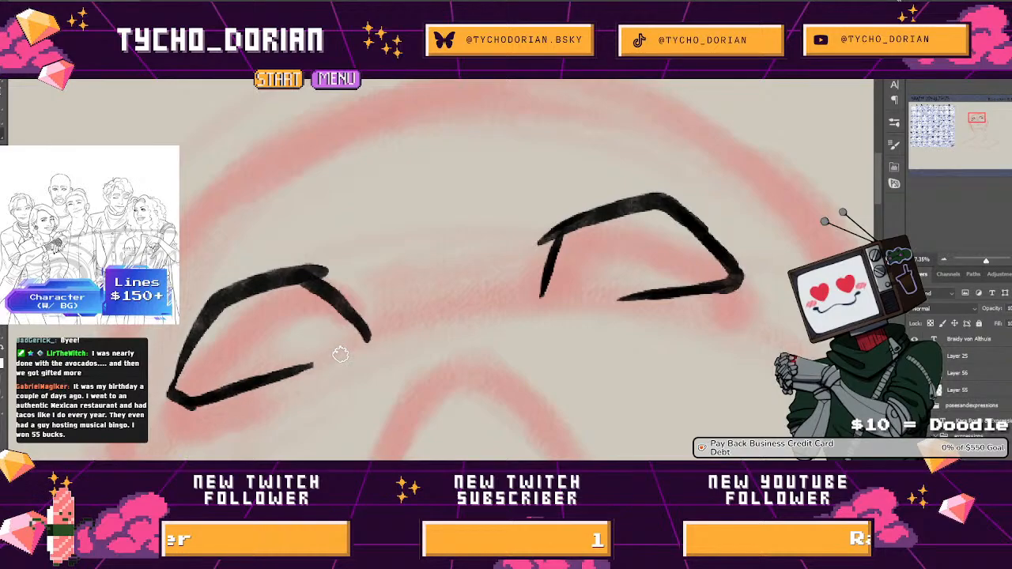
Lasso the upturned head's right eye, nudge it slightly with the Move tool, and deselect it
{"action": "left_click_drag", "start_coordinate": [421, 325], "coordinate": [311, 242]}
{"action": "mouse_move", "coordinate": [379, 250]}
{"action": "left_mouse_down"}
{"action": "mouse_move", "coordinate": [240, 245]}
{"action": "mouse_move", "coordinate": [267, 242]}
{"action": "mouse_move", "coordinate": [313, 260]}
{"action": "mouse_move", "coordinate": [416, 194]}
{"action": "left_mouse_up"}
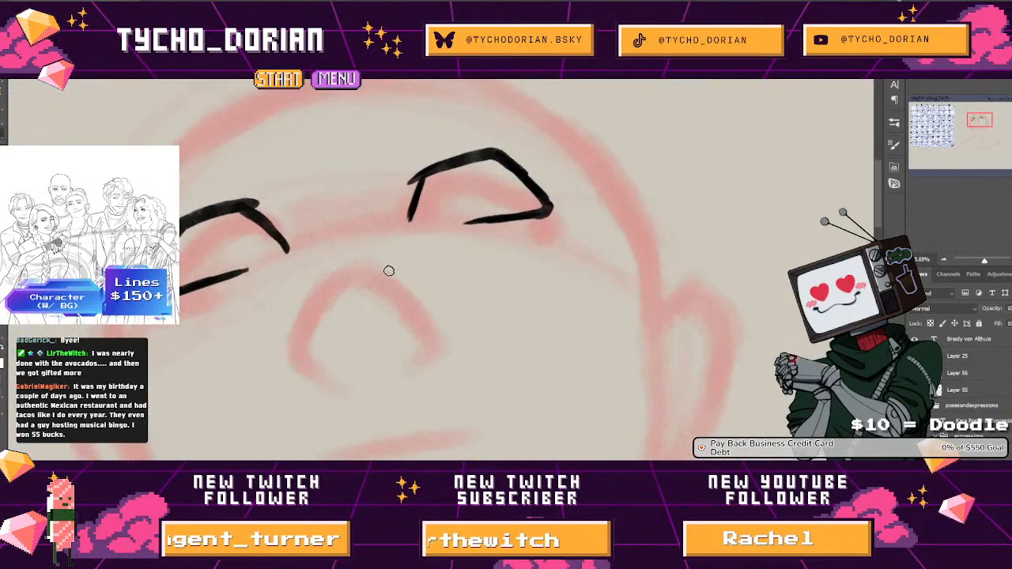
{"action": "key", "text": "l"}
{"action": "mouse_move", "coordinate": [399, 268]}
{"action": "left_mouse_down"}
{"action": "mouse_move", "coordinate": [523, 132]}
{"action": "mouse_move", "coordinate": [556, 306]}
{"action": "left_mouse_up"}
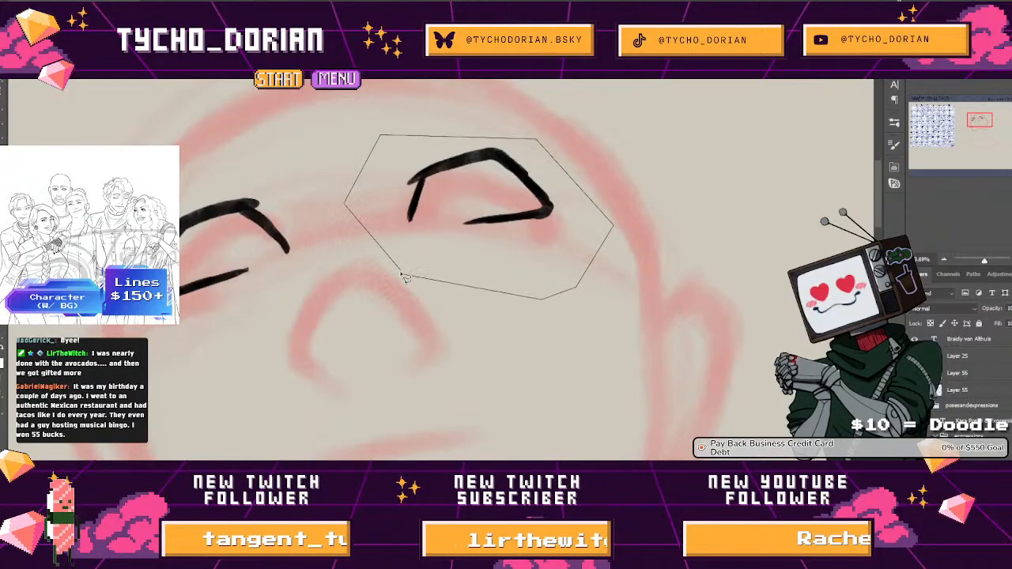
{"action": "left_click_drag", "start_coordinate": [403, 276], "coordinate": [401, 274]}
{"action": "key", "text": "v"}
{"action": "mouse_move", "coordinate": [508, 221]}
{"action": "left_mouse_down"}
{"action": "mouse_move", "coordinate": [494, 220]}
{"action": "mouse_move", "coordinate": [507, 221]}
{"action": "left_mouse_up"}
{"action": "key", "text": "ctrl+d"}
Draw a thick arched eyebrow outline over the right eye, with its inner end dipping toward the nose bridge
{"action": "left_click_drag", "start_coordinate": [380, 198], "coordinate": [354, 275]}
{"action": "left_click_drag", "start_coordinate": [419, 279], "coordinate": [307, 238]}
{"action": "left_click_drag", "start_coordinate": [347, 268], "coordinate": [325, 267]}
{"action": "left_click_drag", "start_coordinate": [443, 305], "coordinate": [438, 314]}
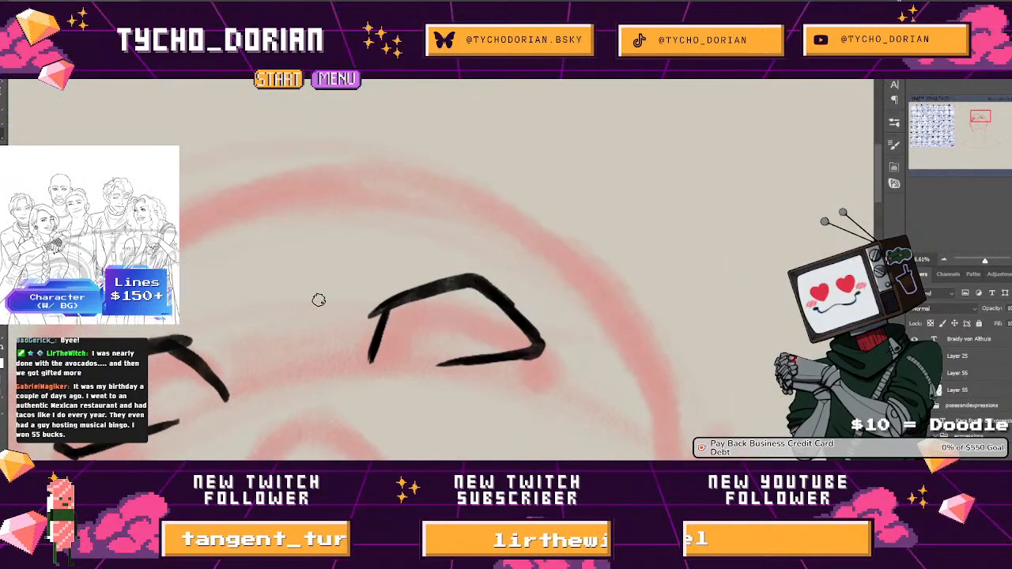
{"action": "mouse_move", "coordinate": [326, 307]}
{"action": "left_mouse_down"}
{"action": "mouse_move", "coordinate": [372, 305]}
{"action": "mouse_move", "coordinate": [476, 228]}
{"action": "mouse_move", "coordinate": [563, 261]}
{"action": "left_mouse_up"}
{"action": "mouse_move", "coordinate": [306, 295]}
{"action": "left_mouse_down"}
{"action": "mouse_move", "coordinate": [430, 213]}
{"action": "mouse_move", "coordinate": [496, 208]}
{"action": "mouse_move", "coordinate": [589, 282]}
{"action": "left_mouse_up"}
{"action": "left_click_drag", "start_coordinate": [428, 293], "coordinate": [540, 241]}
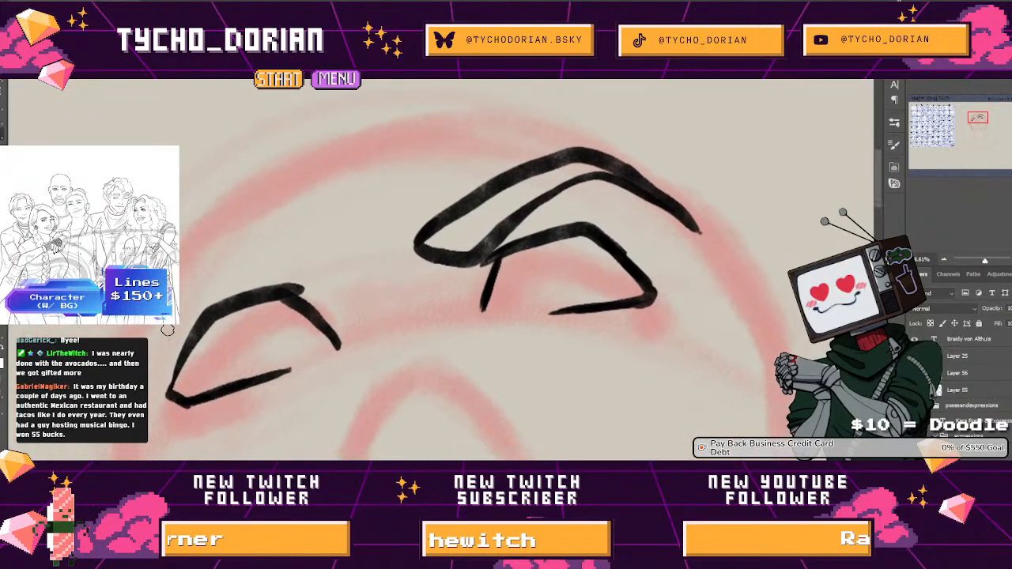
Outline a thick lowered eyebrow over the left eye, and add frown lines between the brows and short wrinkles across the nose bridge
{"action": "mouse_move", "coordinate": [182, 299]}
{"action": "left_mouse_down"}
{"action": "mouse_move", "coordinate": [266, 273]}
{"action": "mouse_move", "coordinate": [338, 289]}
{"action": "mouse_move", "coordinate": [365, 273]}
{"action": "mouse_move", "coordinate": [363, 245]}
{"action": "mouse_move", "coordinate": [305, 239]}
{"action": "mouse_move", "coordinate": [183, 251]}
{"action": "left_mouse_up"}
{"action": "left_click_drag", "start_coordinate": [261, 316], "coordinate": [212, 209]}
{"action": "left_click_drag", "start_coordinate": [292, 212], "coordinate": [411, 266]}
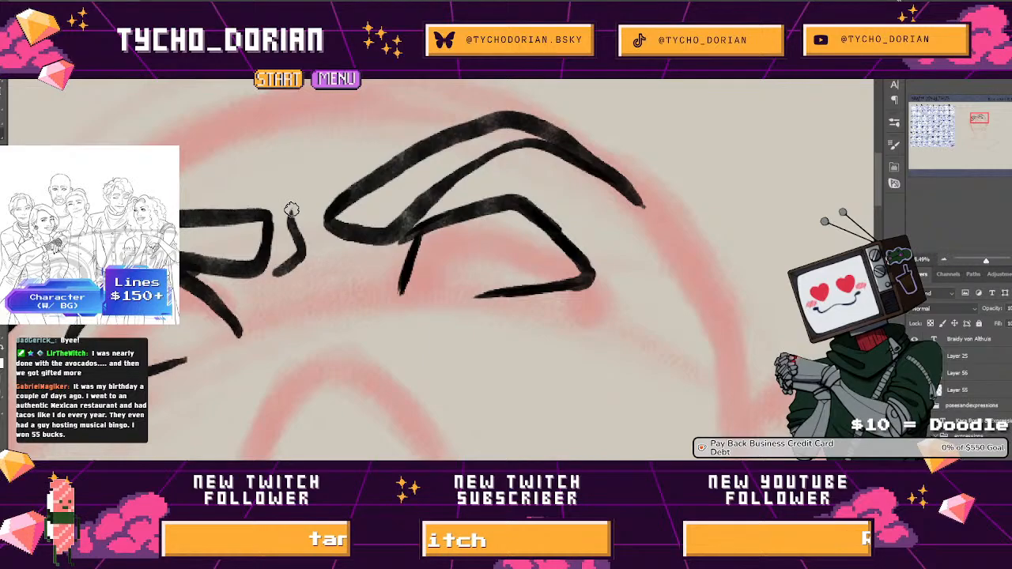
{"action": "left_click_drag", "start_coordinate": [311, 302], "coordinate": [322, 167]}
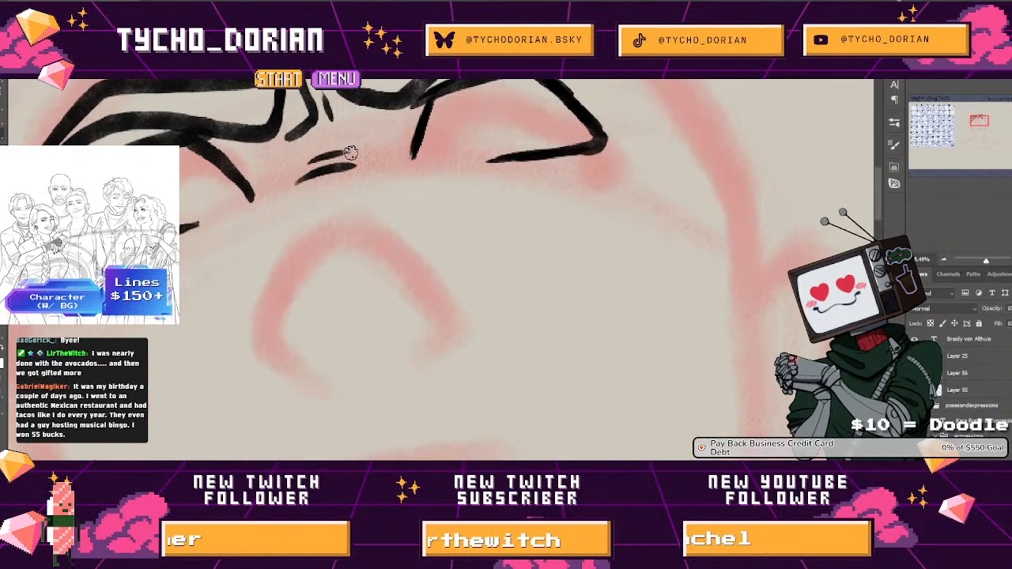
Draw the upturned nose with an angular line down its left side and a curved nostril stroke on the right
{"action": "left_click_drag", "start_coordinate": [336, 259], "coordinate": [319, 172]}
{"action": "left_click_drag", "start_coordinate": [259, 266], "coordinate": [290, 188]}
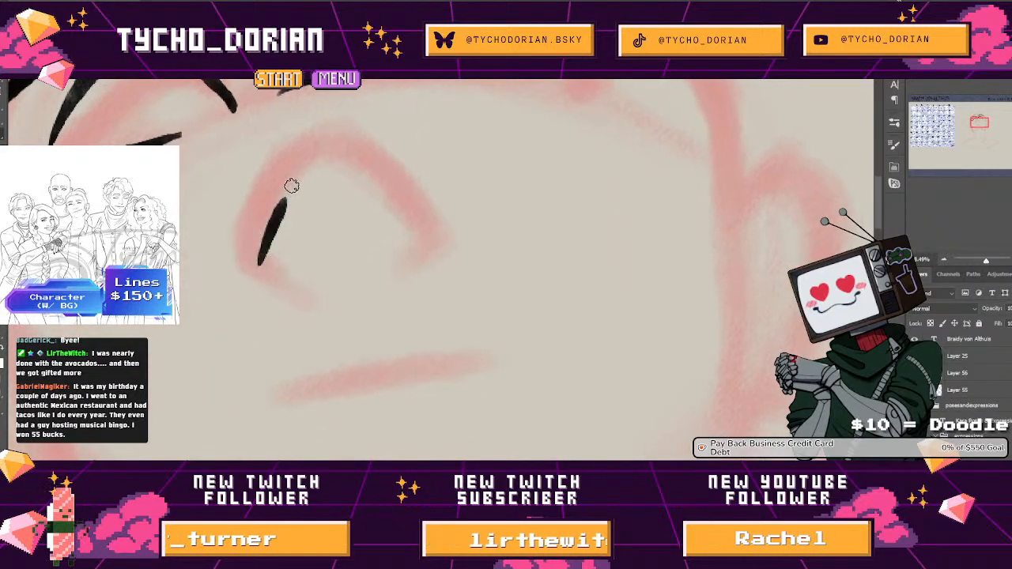
{"action": "key", "text": "ctrl+z"}
{"action": "mouse_move", "coordinate": [339, 133]}
{"action": "left_mouse_down"}
{"action": "mouse_move", "coordinate": [281, 180]}
{"action": "mouse_move", "coordinate": [258, 250]}
{"action": "mouse_move", "coordinate": [310, 283]}
{"action": "left_mouse_up"}
{"action": "left_click_drag", "start_coordinate": [423, 227], "coordinate": [417, 196]}
{"action": "left_click_drag", "start_coordinate": [445, 191], "coordinate": [332, 131]}
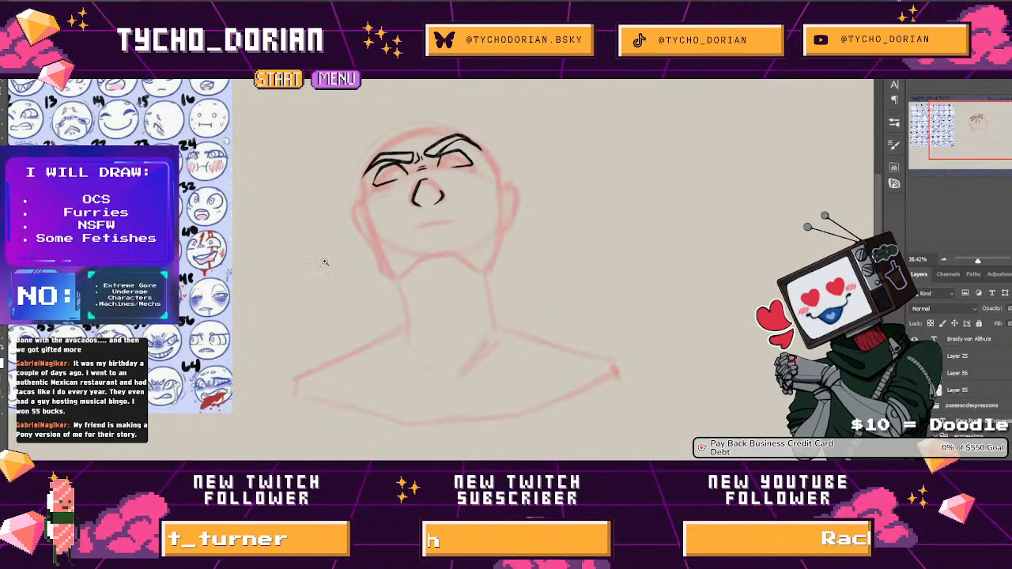
Outline an open, slanted grimacing mouth below the nose with a wavy upper edge, and clean up its upper right corner
{"action": "scroll", "coordinate": [373, 229], "scroll_direction": "up", "scroll_amount": 2}
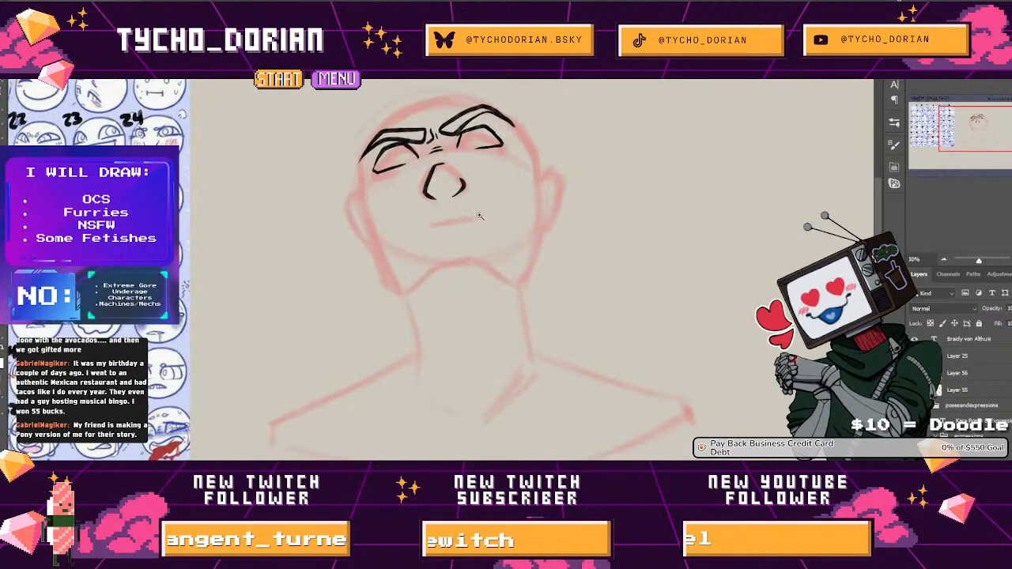
{"action": "mouse_move", "coordinate": [461, 247]}
{"action": "left_mouse_down"}
{"action": "mouse_move", "coordinate": [598, 278]}
{"action": "mouse_move", "coordinate": [720, 280]}
{"action": "left_mouse_up"}
{"action": "mouse_move", "coordinate": [520, 259]}
{"action": "left_mouse_down"}
{"action": "mouse_move", "coordinate": [635, 260]}
{"action": "mouse_move", "coordinate": [326, 245]}
{"action": "left_mouse_up"}
{"action": "mouse_move", "coordinate": [528, 233]}
{"action": "left_mouse_down"}
{"action": "mouse_move", "coordinate": [546, 240]}
{"action": "mouse_move", "coordinate": [448, 237]}
{"action": "mouse_move", "coordinate": [492, 242]}
{"action": "left_mouse_up"}
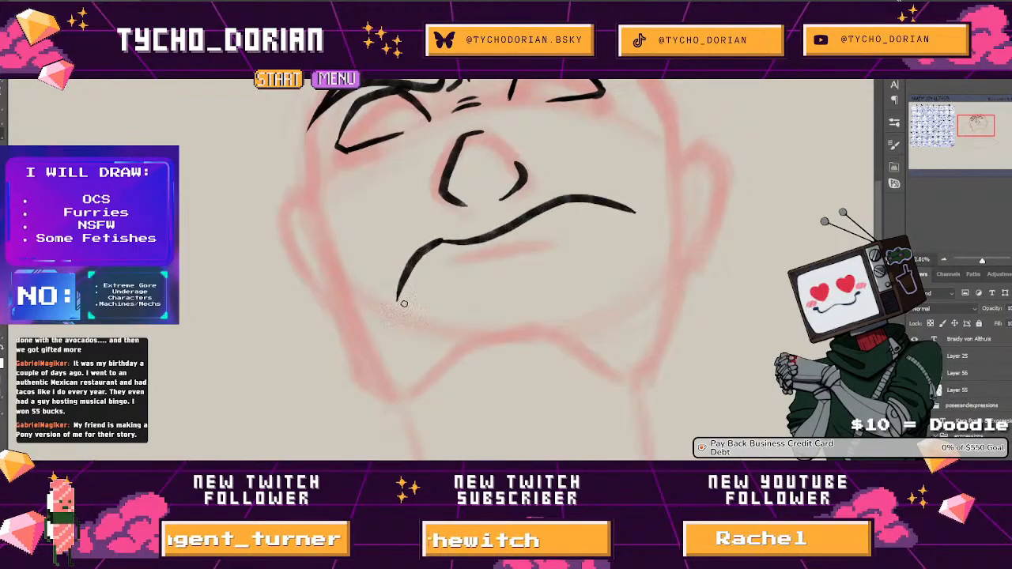
{"action": "left_click_drag", "start_coordinate": [421, 311], "coordinate": [607, 257]}
{"action": "mouse_move", "coordinate": [664, 213]}
{"action": "left_mouse_down"}
{"action": "mouse_move", "coordinate": [490, 232]}
{"action": "mouse_move", "coordinate": [461, 203]}
{"action": "left_mouse_up"}
{"action": "key", "text": "e"}
{"action": "left_click_drag", "start_coordinate": [452, 237], "coordinate": [477, 245]}
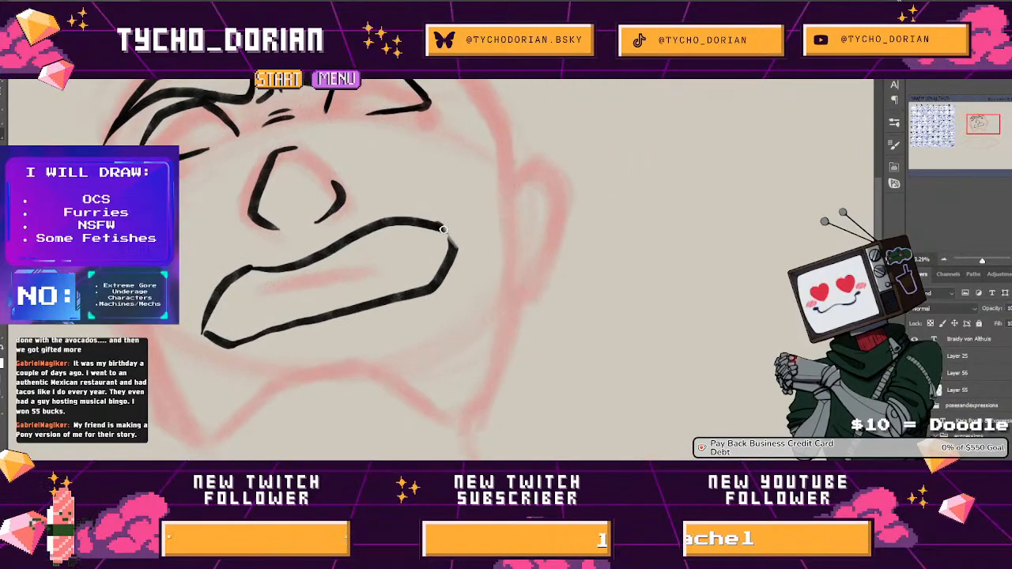
{"action": "mouse_move", "coordinate": [229, 313]}
{"action": "left_mouse_down"}
{"action": "mouse_move", "coordinate": [344, 267]}
{"action": "mouse_move", "coordinate": [324, 274]}
{"action": "left_mouse_up"}
{"action": "key", "text": "ctrl+z"}
{"action": "key", "text": "ctrl+z"}
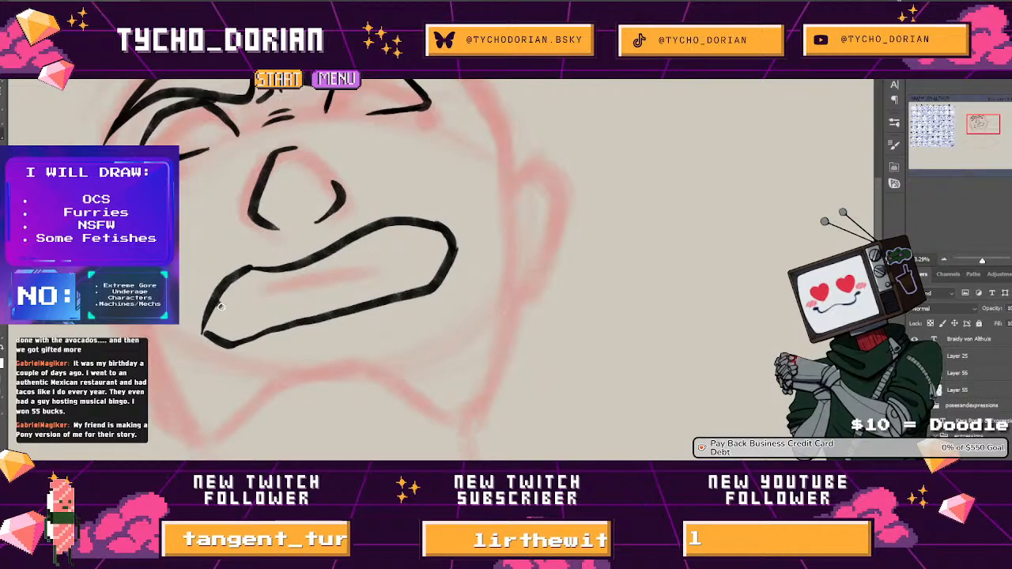
Draw the stepped edge of the upper teeth and the curved edge of the lower teeth inside the mouth
{"action": "left_click_drag", "start_coordinate": [253, 293], "coordinate": [300, 279]}
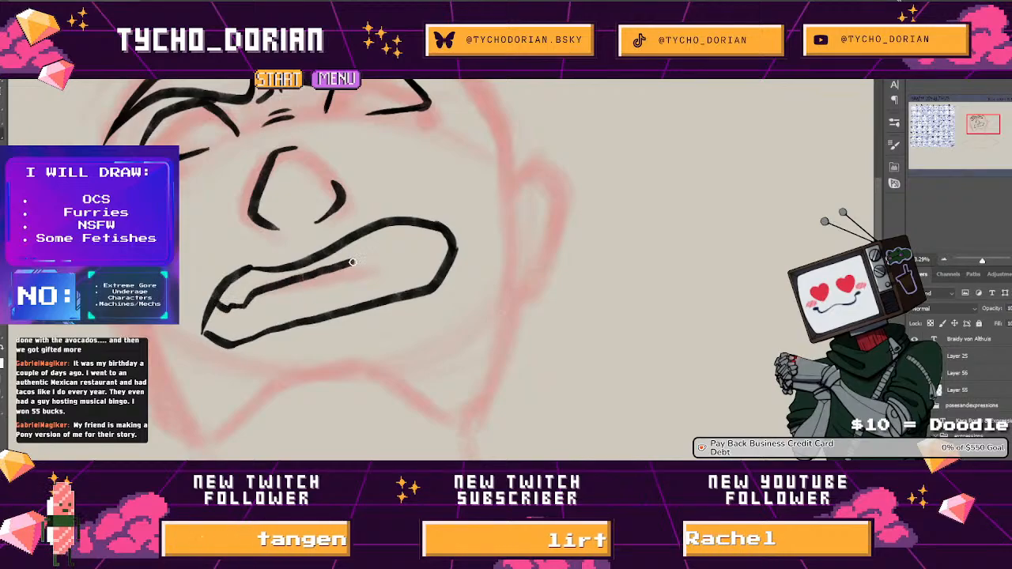
{"action": "left_click_drag", "start_coordinate": [395, 257], "coordinate": [411, 246]}
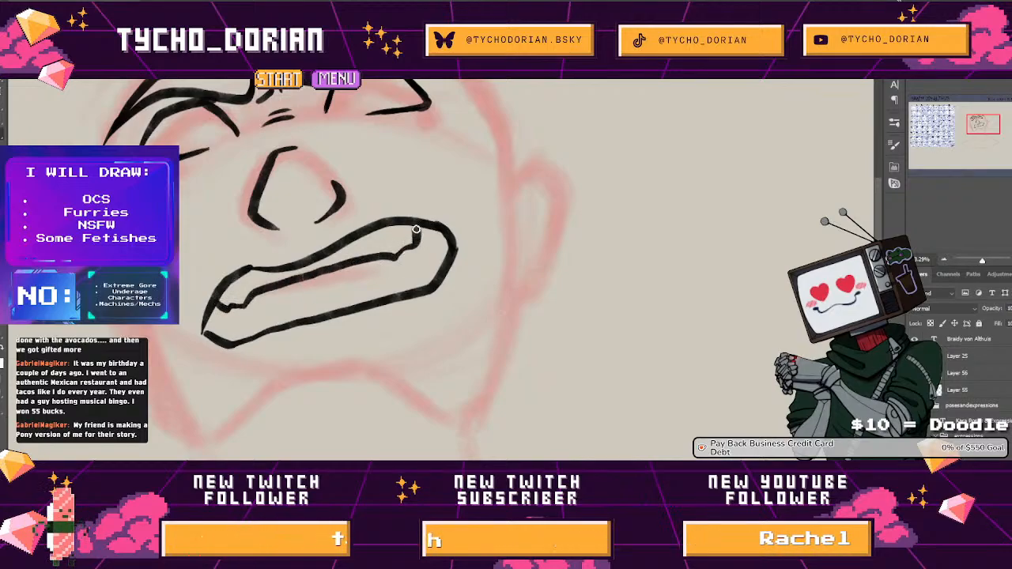
{"action": "left_click_drag", "start_coordinate": [272, 247], "coordinate": [251, 212]}
{"action": "scroll", "coordinate": [266, 287], "scroll_direction": "up", "scroll_amount": 2}
{"action": "left_click_drag", "start_coordinate": [216, 311], "coordinate": [241, 284]}
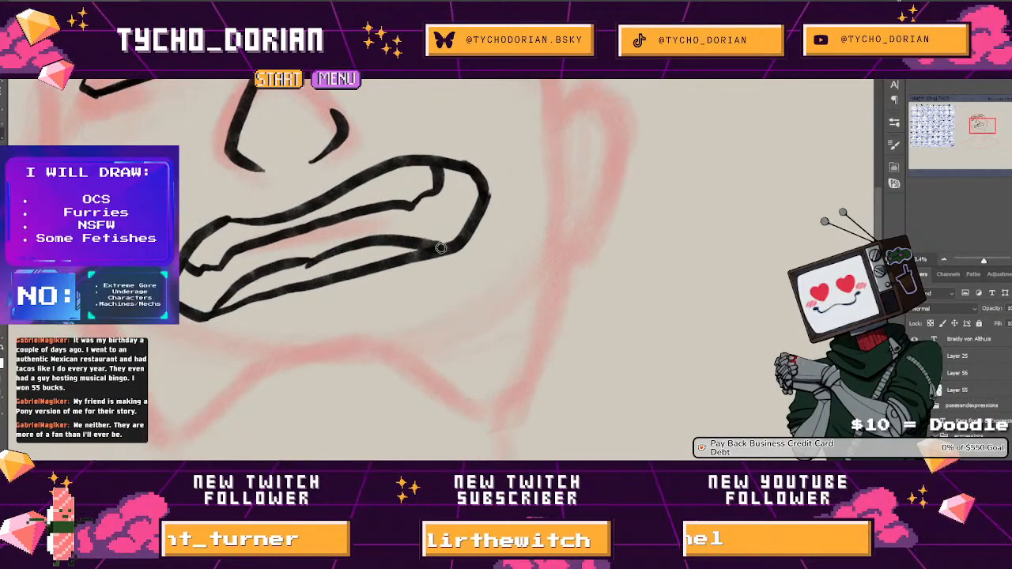
{"action": "left_click_drag", "start_coordinate": [441, 248], "coordinate": [339, 276]}
{"action": "mouse_move", "coordinate": [413, 289]}
{"action": "left_mouse_down"}
{"action": "mouse_move", "coordinate": [452, 291]}
{"action": "mouse_move", "coordinate": [390, 269]}
{"action": "left_mouse_up"}
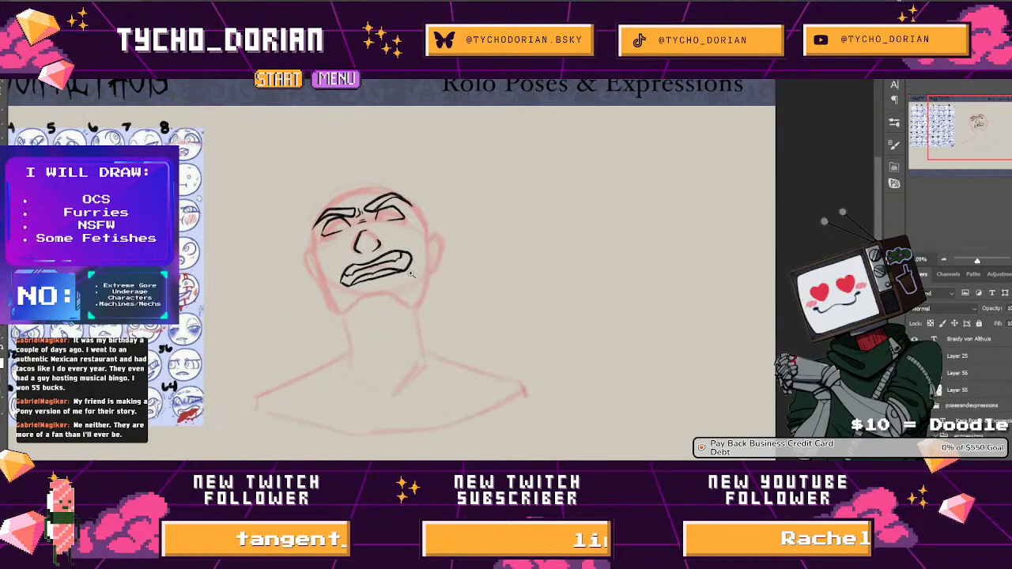
Draw the left half of a moustache, sweeping from beneath the nose down past the mouth's left corner
{"action": "left_click", "coordinate": [411, 273]}
{"action": "left_click", "coordinate": [340, 264]}
{"action": "left_click", "coordinate": [336, 264]}
{"action": "left_click", "coordinate": [341, 264]}
{"action": "mouse_move", "coordinate": [309, 218]}
{"action": "left_mouse_down"}
{"action": "mouse_move", "coordinate": [273, 219]}
{"action": "mouse_move", "coordinate": [151, 276]}
{"action": "mouse_move", "coordinate": [130, 326]}
{"action": "mouse_move", "coordinate": [179, 361]}
{"action": "mouse_move", "coordinate": [247, 294]}
{"action": "mouse_move", "coordinate": [308, 285]}
{"action": "left_mouse_up"}
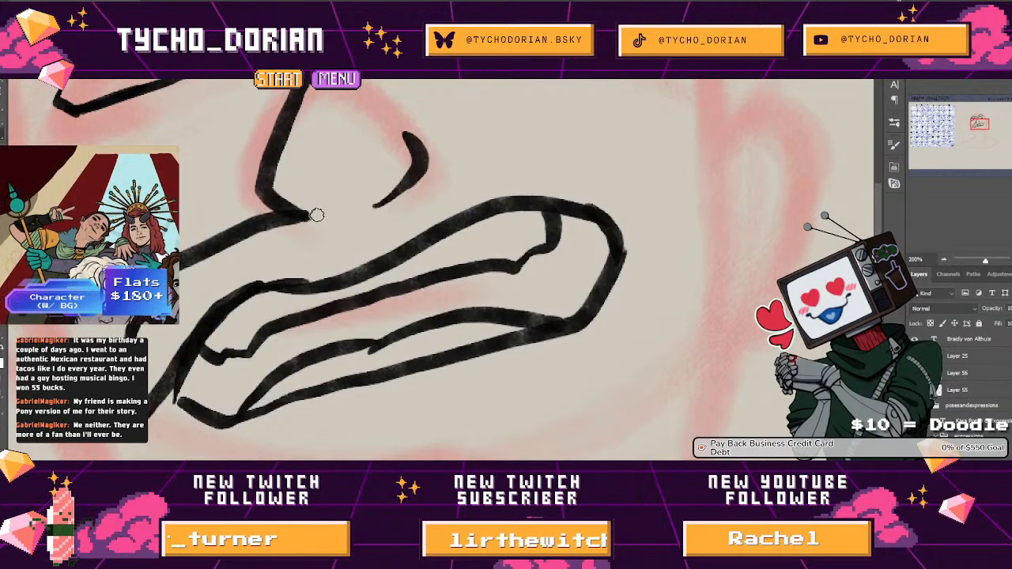
{"action": "left_click_drag", "start_coordinate": [316, 215], "coordinate": [378, 206]}
{"action": "key", "text": "ctrl+z"}
{"action": "key", "text": "ctrl+z"}
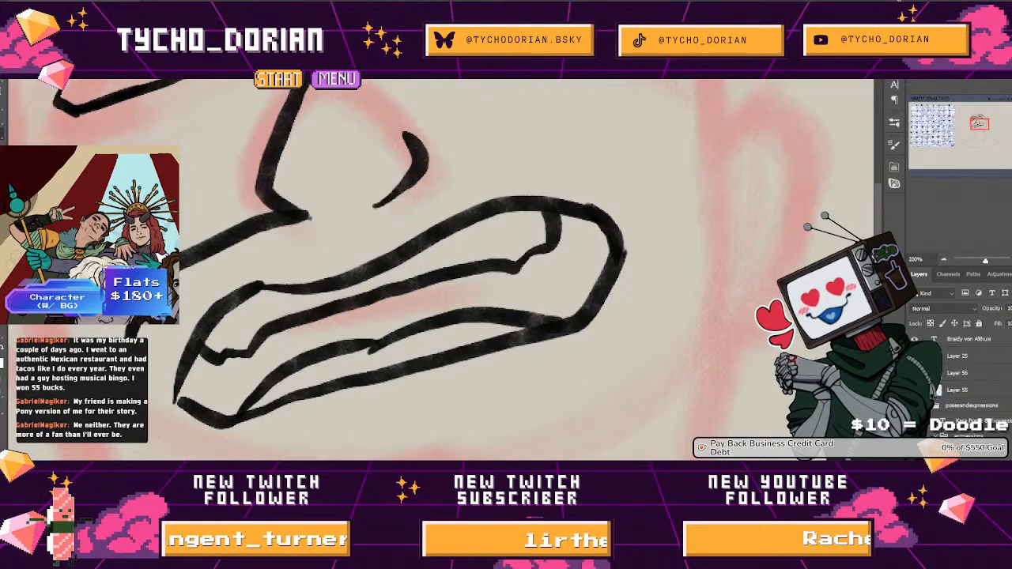
{"action": "left_click_drag", "start_coordinate": [142, 435], "coordinate": [223, 314]}
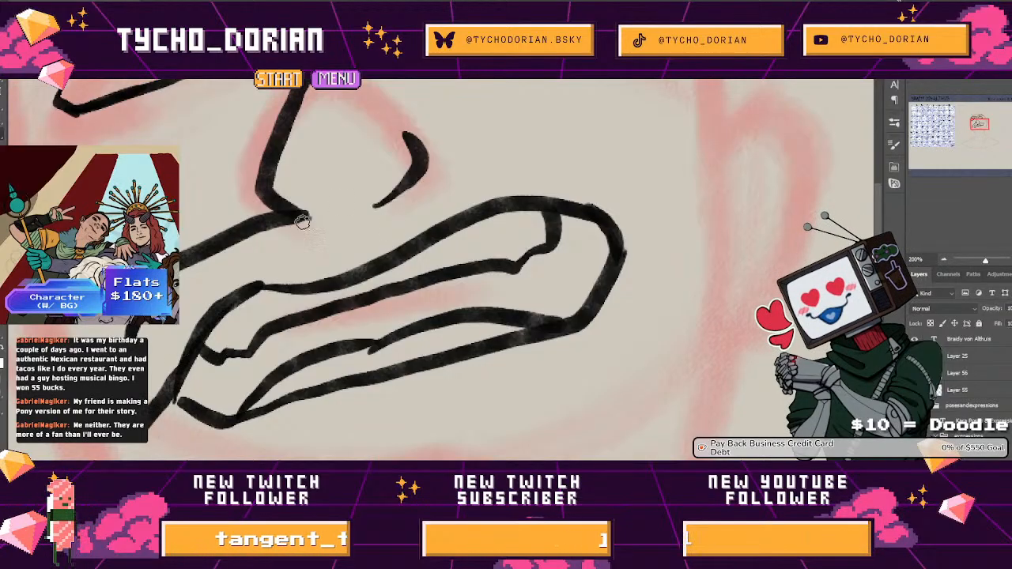
{"action": "left_click_drag", "start_coordinate": [303, 218], "coordinate": [459, 159]}
{"action": "key", "text": "ctrl+z"}
Shrink the eraser and remove the lower tail of the nostril stroke and the overlapping end of the line beneath the nose
{"action": "key", "text": "e"}
{"action": "left_click_drag", "start_coordinate": [333, 236], "coordinate": [445, 178]}
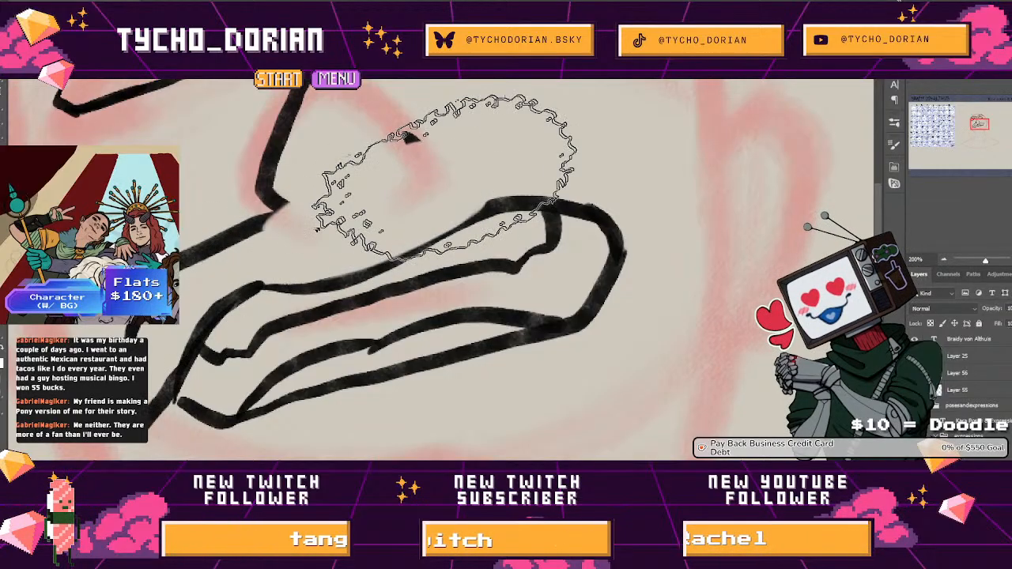
{"action": "key", "text": "ctrl+z"}
{"action": "key", "text": "bracketleft"}
{"action": "key", "text": "bracketleft"}
{"action": "key", "text": "bracketleft"}
{"action": "key", "text": "bracketleft"}
{"action": "key", "text": "bracketleft"}
{"action": "key", "text": "bracketleft"}
{"action": "key", "text": "bracketleft"}
{"action": "key", "text": "bracketleft"}
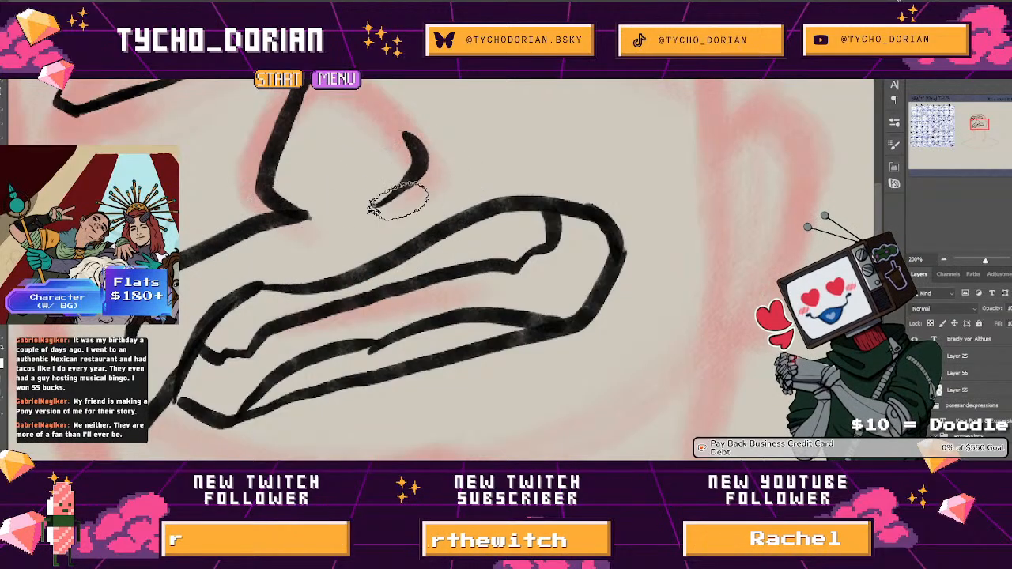
{"action": "left_click_drag", "start_coordinate": [398, 200], "coordinate": [376, 207]}
Draw the moustache's upper edge across the base of the nose and bring its right end to a point beyond the mouth
{"action": "left_click_drag", "start_coordinate": [261, 233], "coordinate": [437, 164]}
{"action": "mouse_move", "coordinate": [509, 150]}
{"action": "left_mouse_down"}
{"action": "mouse_move", "coordinate": [592, 180]}
{"action": "mouse_move", "coordinate": [656, 225]}
{"action": "left_mouse_up"}
{"action": "left_click_drag", "start_coordinate": [524, 198], "coordinate": [656, 226]}
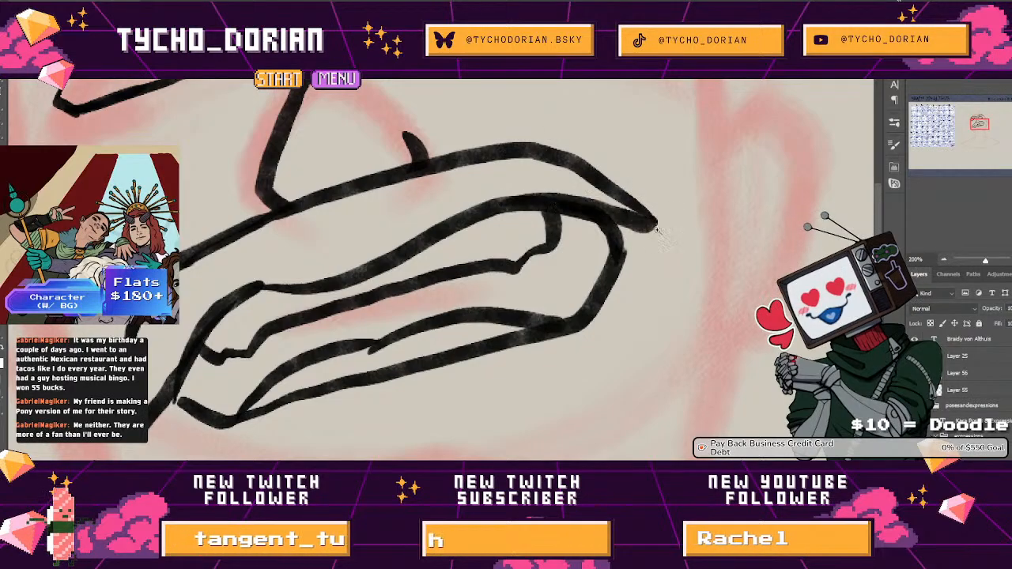
{"action": "mouse_move", "coordinate": [545, 225]}
{"action": "left_mouse_down"}
{"action": "mouse_move", "coordinate": [379, 232]}
{"action": "mouse_move", "coordinate": [348, 286]}
{"action": "mouse_move", "coordinate": [365, 279]}
{"action": "mouse_move", "coordinate": [347, 292]}
{"action": "mouse_move", "coordinate": [413, 252]}
{"action": "mouse_move", "coordinate": [452, 214]}
{"action": "mouse_move", "coordinate": [508, 216]}
{"action": "mouse_move", "coordinate": [479, 246]}
{"action": "mouse_move", "coordinate": [398, 273]}
{"action": "left_mouse_up"}
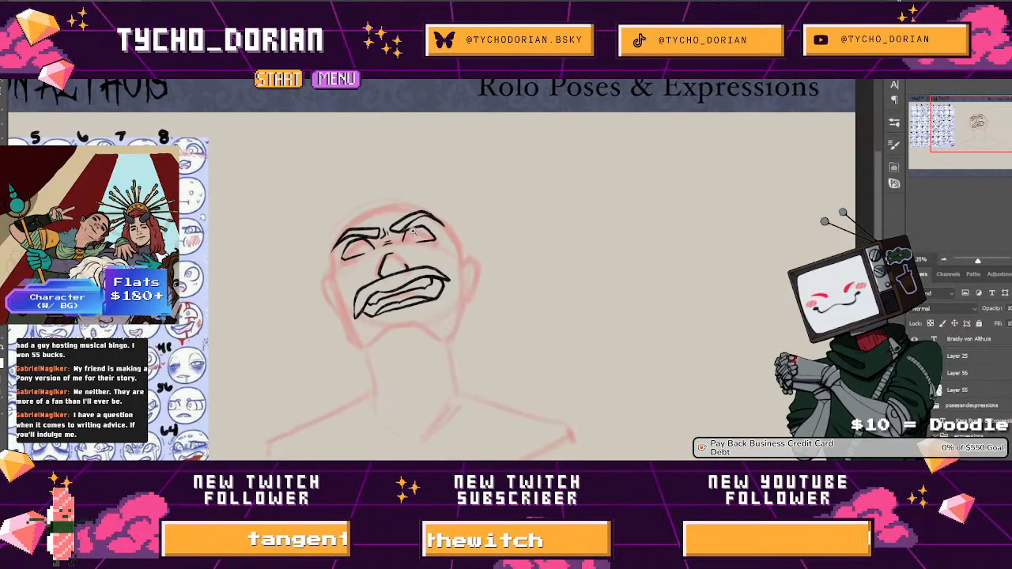
Draw the first hair stroke, rising from the centre of the hairline and curving right above the forehead
{"action": "scroll", "coordinate": [413, 231], "scroll_direction": "up", "scroll_amount": 12}
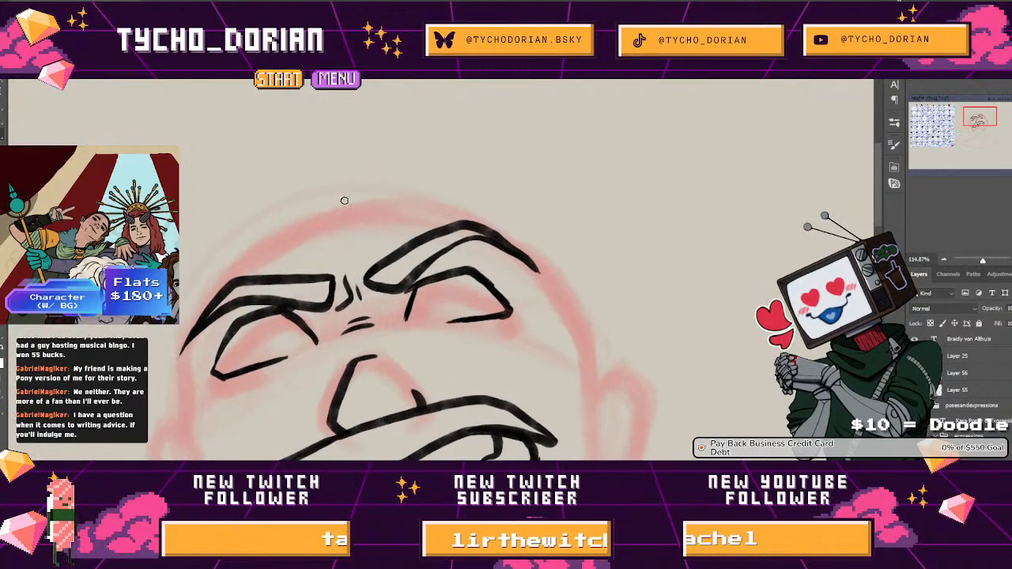
{"action": "mouse_move", "coordinate": [339, 179]}
{"action": "left_mouse_down"}
{"action": "mouse_move", "coordinate": [355, 140]}
{"action": "mouse_move", "coordinate": [530, 132]}
{"action": "left_mouse_up"}
{"action": "key", "text": "ctrl+z"}
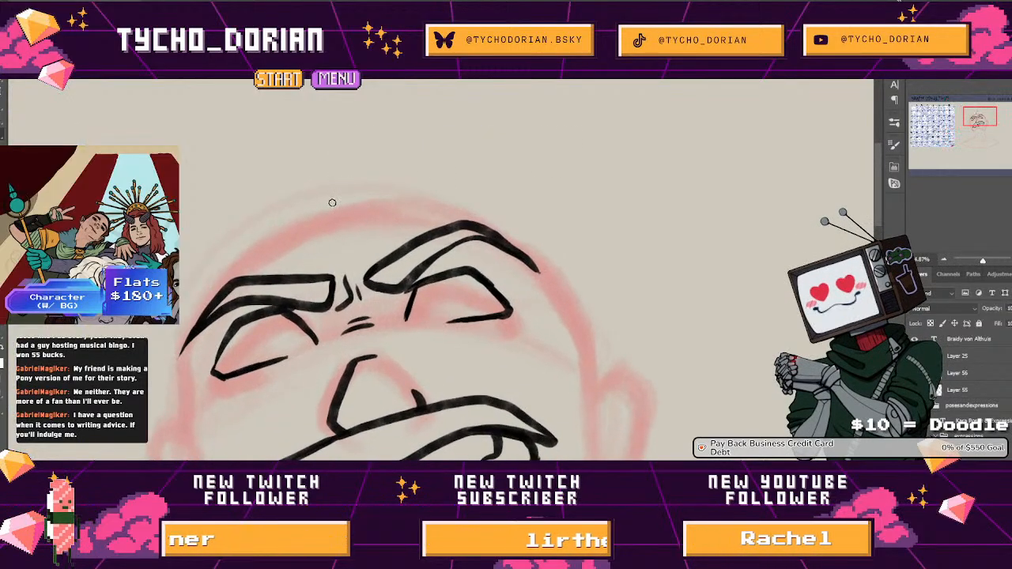
{"action": "left_click_drag", "start_coordinate": [331, 210], "coordinate": [343, 136]}
{"action": "key", "text": "ctrl+z"}
{"action": "mouse_move", "coordinate": [336, 209]}
{"action": "left_mouse_down"}
{"action": "mouse_move", "coordinate": [346, 158]}
{"action": "mouse_move", "coordinate": [506, 106]}
{"action": "left_mouse_up"}
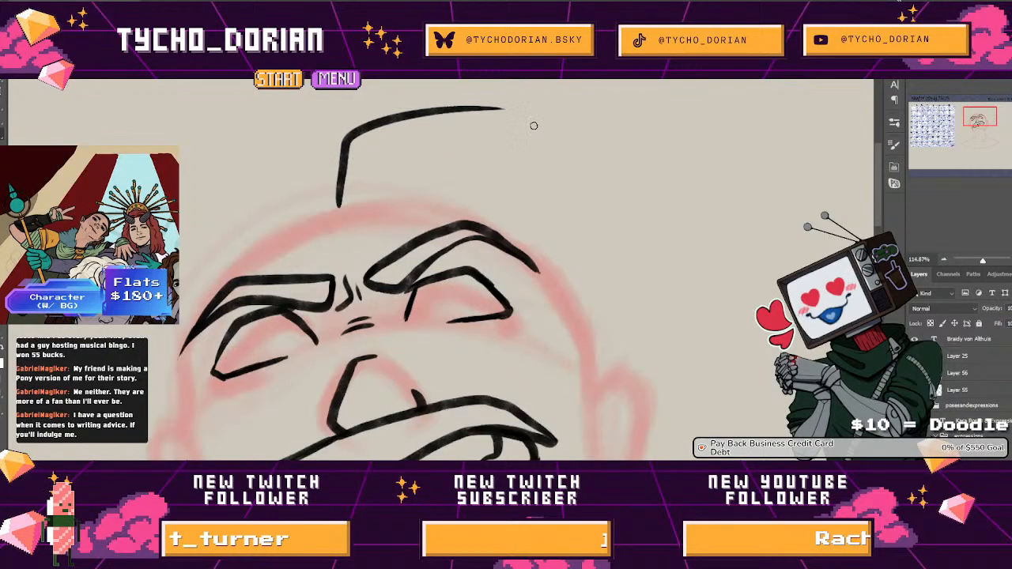
Close the forelock into a right-hand point, then add a taller outer contour above it and a short strand line at its base
{"action": "scroll", "coordinate": [362, 212], "scroll_direction": "up", "scroll_amount": 1}
{"action": "mouse_move", "coordinate": [330, 212]}
{"action": "left_mouse_down"}
{"action": "mouse_move", "coordinate": [382, 175]}
{"action": "mouse_move", "coordinate": [302, 291]}
{"action": "mouse_move", "coordinate": [292, 277]}
{"action": "mouse_move", "coordinate": [362, 235]}
{"action": "mouse_move", "coordinate": [462, 208]}
{"action": "left_mouse_up"}
{"action": "key", "text": "ctrl+z"}
{"action": "scroll", "coordinate": [348, 213], "scroll_direction": "up", "scroll_amount": 1}
{"action": "left_click_drag", "start_coordinate": [443, 238], "coordinate": [377, 207]}
{"action": "left_click_drag", "start_coordinate": [210, 192], "coordinate": [185, 259]}
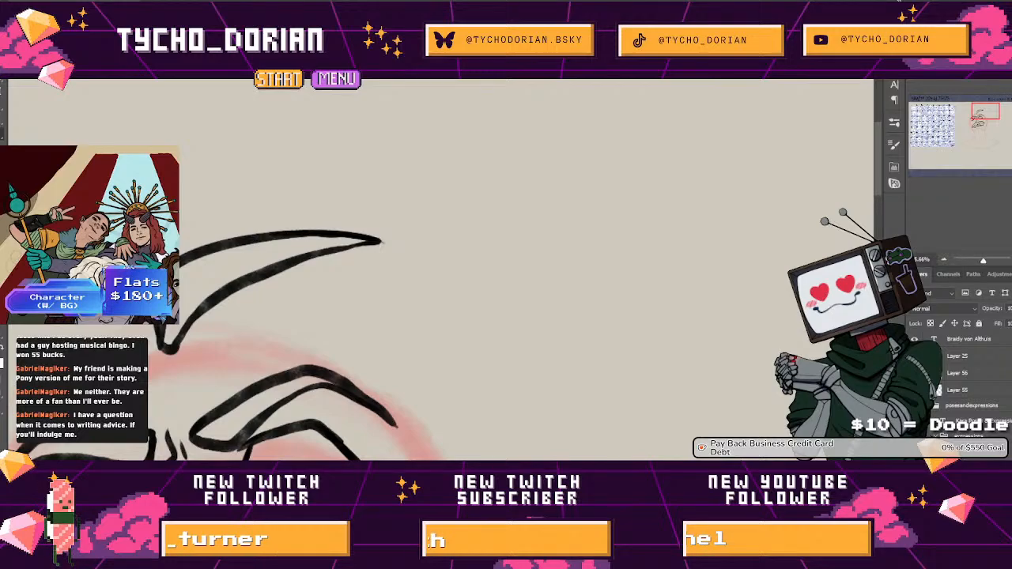
{"action": "mouse_move", "coordinate": [181, 212]}
{"action": "left_mouse_down"}
{"action": "mouse_move", "coordinate": [354, 182]}
{"action": "mouse_move", "coordinate": [345, 227]}
{"action": "left_mouse_up"}
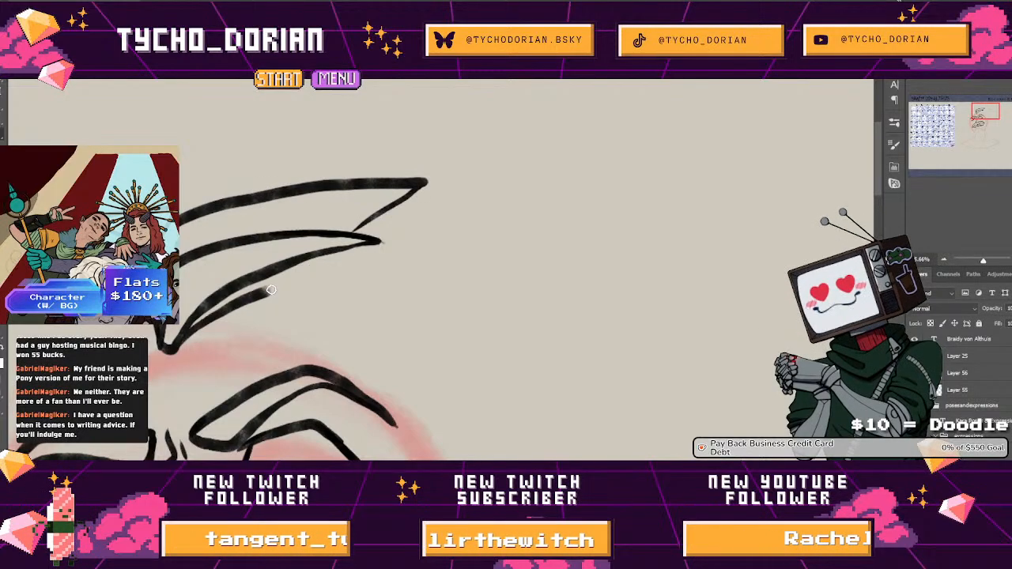
{"action": "left_click_drag", "start_coordinate": [180, 340], "coordinate": [269, 291]}
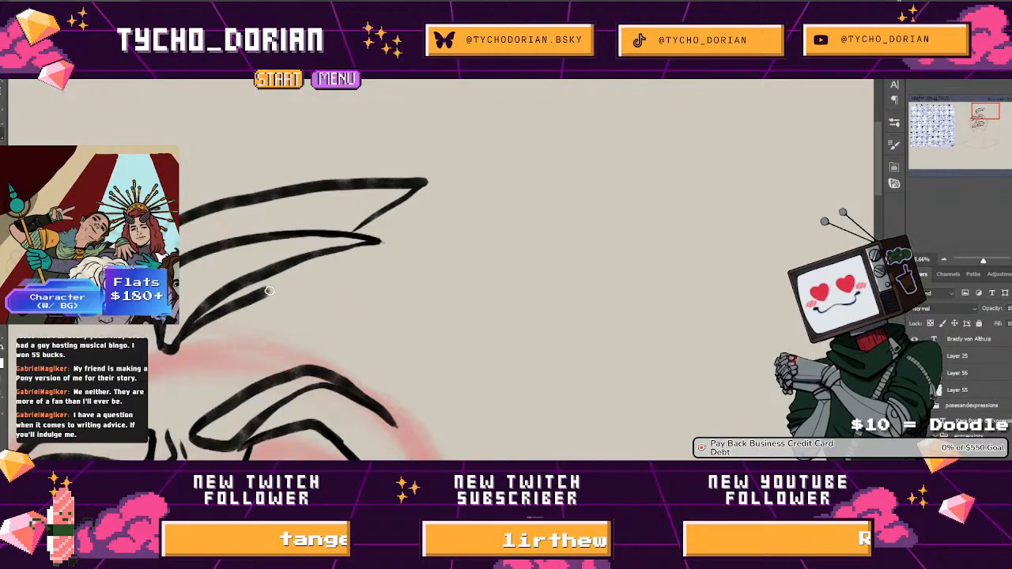
Draw the quiff's lower right lock and continue the hairline past the right eyebrow down to a pointed sideburn
{"action": "left_click_drag", "start_coordinate": [380, 245], "coordinate": [330, 203]}
{"action": "mouse_move", "coordinate": [413, 100]}
{"action": "left_mouse_down"}
{"action": "mouse_move", "coordinate": [490, 155]}
{"action": "mouse_move", "coordinate": [341, 223]}
{"action": "left_mouse_up"}
{"action": "mouse_move", "coordinate": [199, 243]}
{"action": "left_mouse_down"}
{"action": "mouse_move", "coordinate": [370, 222]}
{"action": "mouse_move", "coordinate": [344, 181]}
{"action": "left_mouse_up"}
{"action": "mouse_move", "coordinate": [276, 213]}
{"action": "left_mouse_down"}
{"action": "mouse_move", "coordinate": [217, 180]}
{"action": "mouse_move", "coordinate": [285, 222]}
{"action": "mouse_move", "coordinate": [333, 318]}
{"action": "mouse_move", "coordinate": [305, 195]}
{"action": "mouse_move", "coordinate": [284, 308]}
{"action": "mouse_move", "coordinate": [317, 194]}
{"action": "left_mouse_up"}
{"action": "left_click_drag", "start_coordinate": [305, 163], "coordinate": [314, 284]}
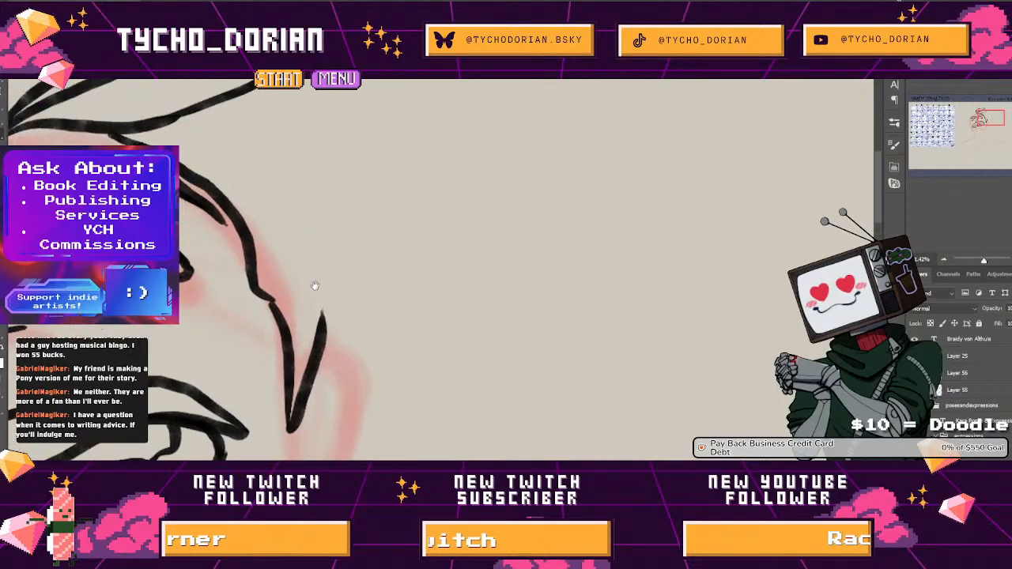
Draw the outer edge of the right side hair from beneath the quiff down to the sideburn
{"action": "left_click_drag", "start_coordinate": [197, 120], "coordinate": [293, 210]}
{"action": "key", "text": "ctrl+z"}
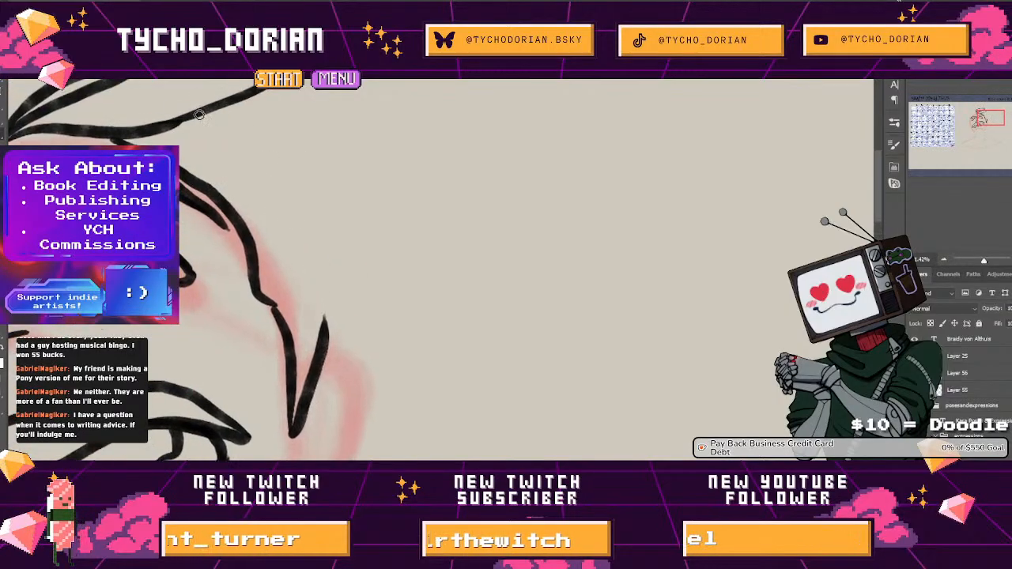
{"action": "mouse_move", "coordinate": [202, 111]}
{"action": "left_mouse_down"}
{"action": "mouse_move", "coordinate": [253, 151]}
{"action": "mouse_move", "coordinate": [292, 221]}
{"action": "mouse_move", "coordinate": [325, 290]}
{"action": "mouse_move", "coordinate": [324, 332]}
{"action": "mouse_move", "coordinate": [338, 225]}
{"action": "mouse_move", "coordinate": [255, 192]}
{"action": "left_mouse_up"}
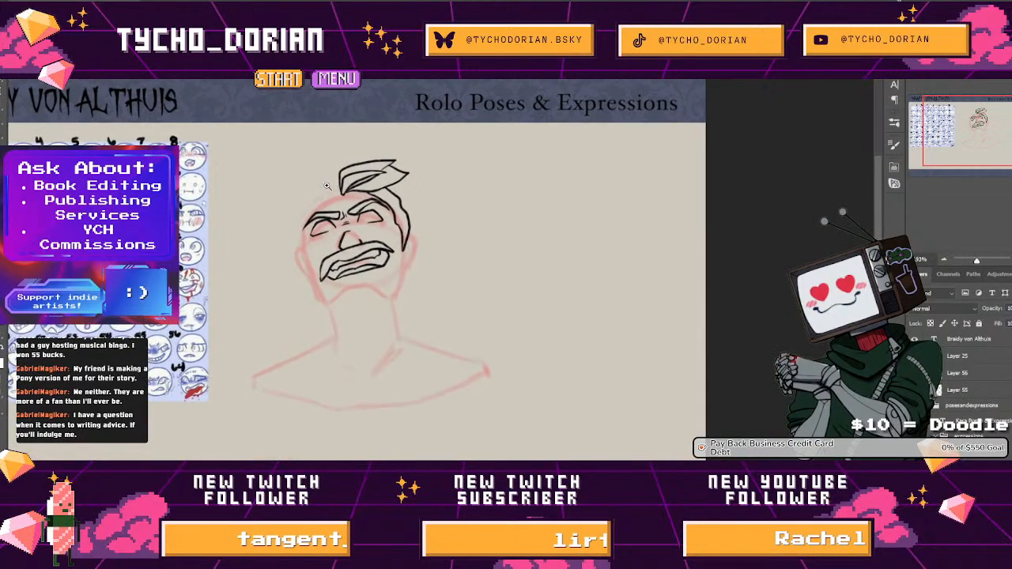
{"action": "left_click_drag", "start_coordinate": [314, 182], "coordinate": [386, 207]}
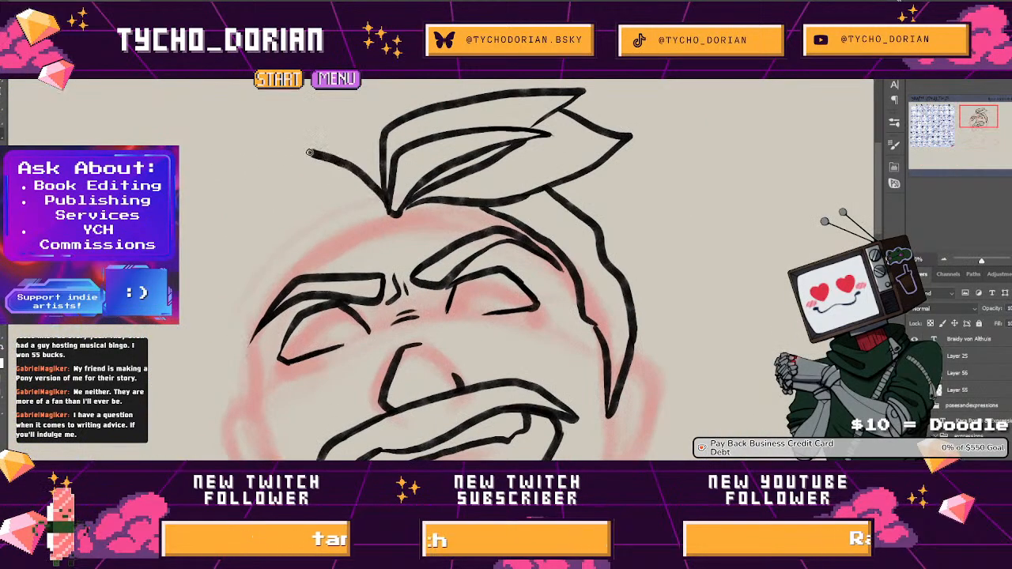
{"action": "left_click_drag", "start_coordinate": [252, 194], "coordinate": [192, 270]}
{"action": "left_click_drag", "start_coordinate": [243, 253], "coordinate": [351, 229]}
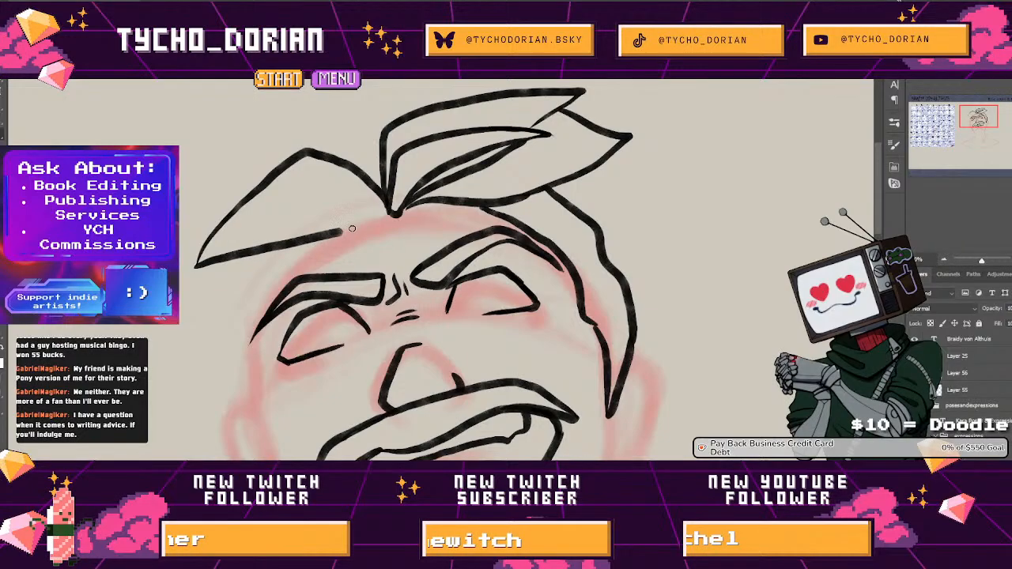
{"action": "left_click_drag", "start_coordinate": [396, 193], "coordinate": [336, 175]}
{"action": "key", "text": "ctrl+z"}
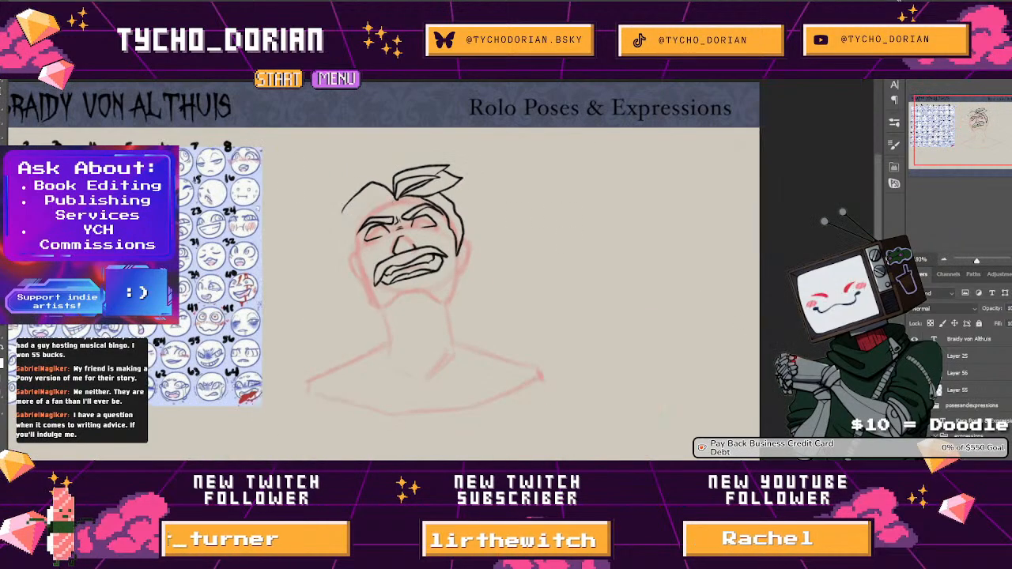
Hide the red sketch layer to check the black line art on its own, and show it again
{"action": "scroll", "coordinate": [958, 396], "scroll_direction": "down", "scroll_amount": 3}
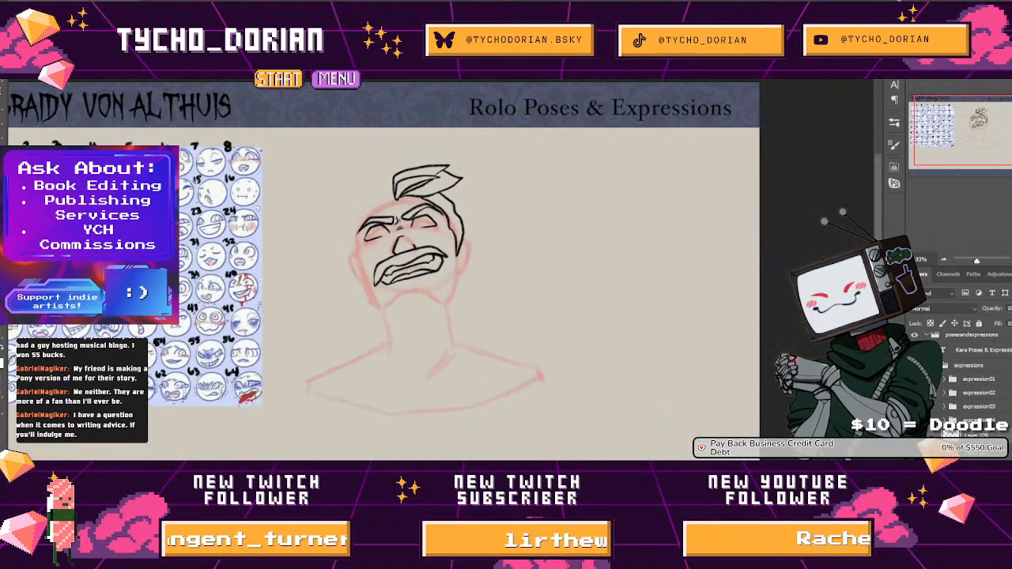
{"action": "left_click", "coordinate": [915, 436]}
{"action": "mouse_move", "coordinate": [405, 230]}
{"action": "left_mouse_down"}
{"action": "mouse_move", "coordinate": [319, 201]}
{"action": "mouse_move", "coordinate": [430, 223]}
{"action": "left_mouse_up"}
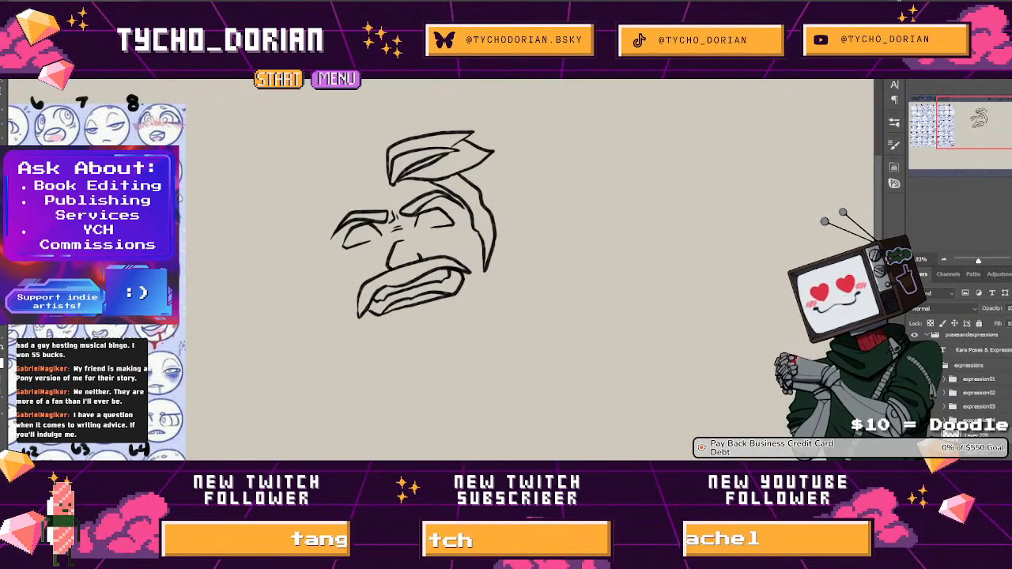
{"action": "left_click", "coordinate": [915, 435]}
{"action": "left_click_drag", "start_coordinate": [361, 265], "coordinate": [431, 269]}
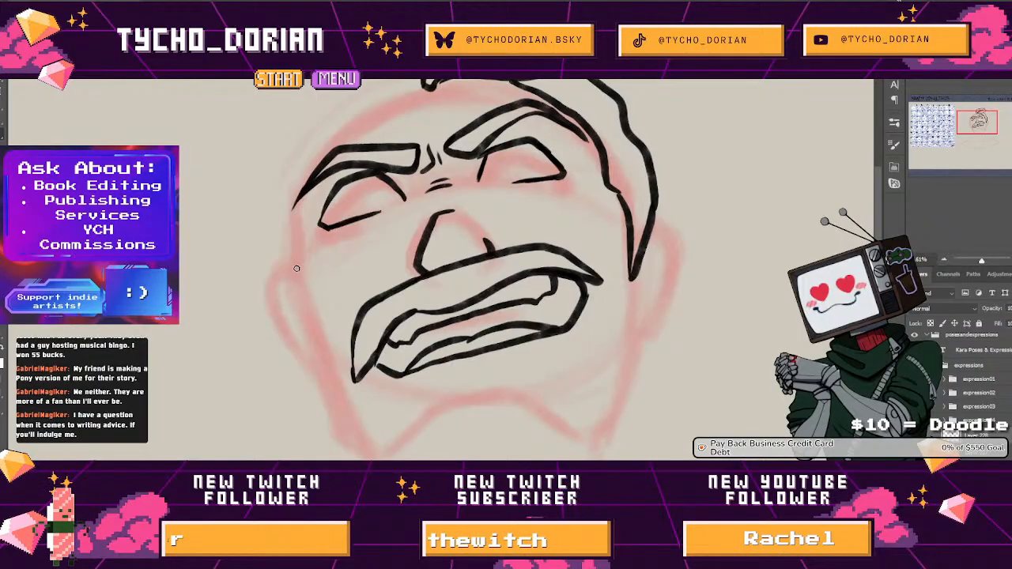
Draw the left side of the face from the eyebrow down to the jaw corner, plus a short stroke beneath the jaw
{"action": "left_click_drag", "start_coordinate": [297, 241], "coordinate": [308, 327]}
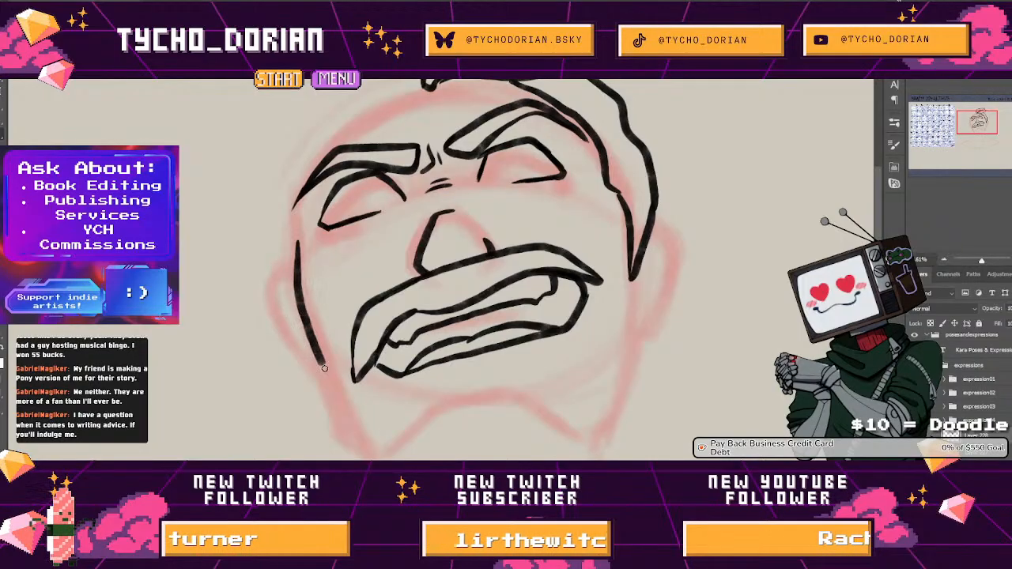
{"action": "key", "text": "ctrl+z"}
{"action": "left_click_drag", "start_coordinate": [311, 264], "coordinate": [221, 239]}
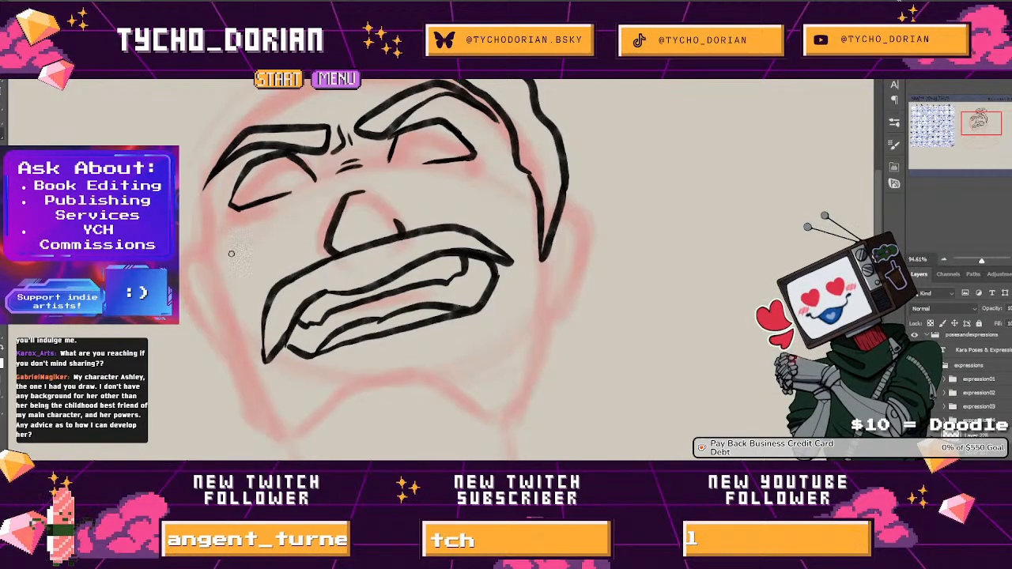
{"action": "left_click_drag", "start_coordinate": [232, 254], "coordinate": [156, 212]}
{"action": "left_click_drag", "start_coordinate": [111, 149], "coordinate": [128, 138]}
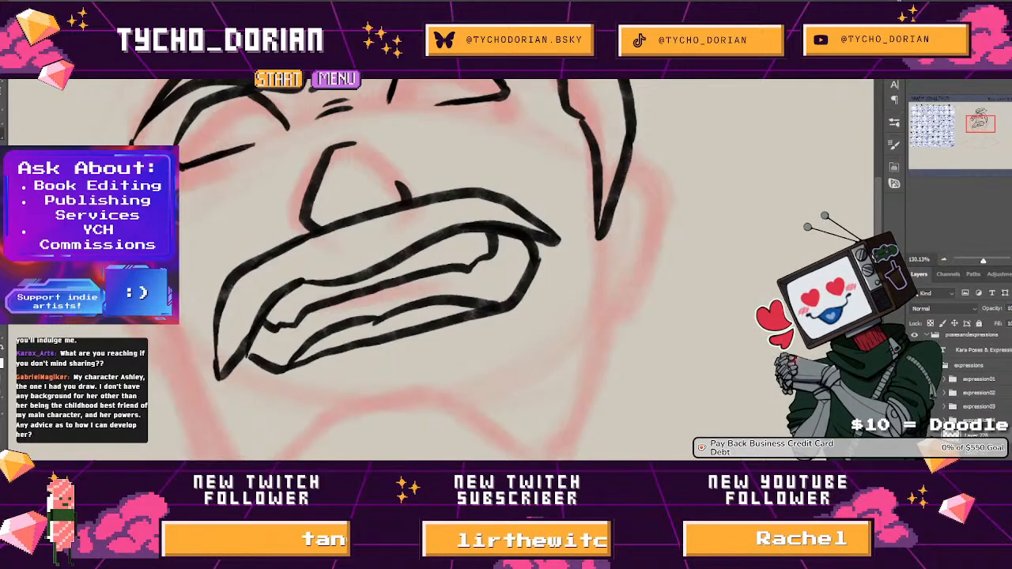
{"action": "mouse_move", "coordinate": [178, 356]}
{"action": "left_mouse_down"}
{"action": "mouse_move", "coordinate": [218, 444]}
{"action": "mouse_move", "coordinate": [259, 468]}
{"action": "left_mouse_up"}
{"action": "mouse_move", "coordinate": [269, 459]}
{"action": "left_mouse_down"}
{"action": "mouse_move", "coordinate": [194, 354]}
{"action": "mouse_move", "coordinate": [169, 339]}
{"action": "mouse_move", "coordinate": [251, 275]}
{"action": "left_mouse_up"}
{"action": "key", "text": "ctrl+z"}
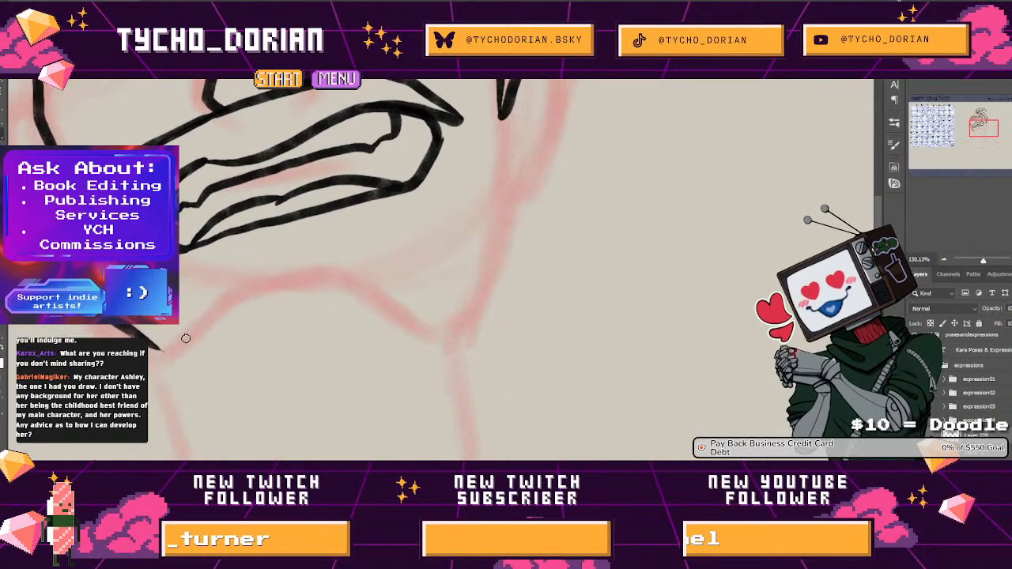
{"action": "left_click_drag", "start_coordinate": [183, 345], "coordinate": [233, 305]}
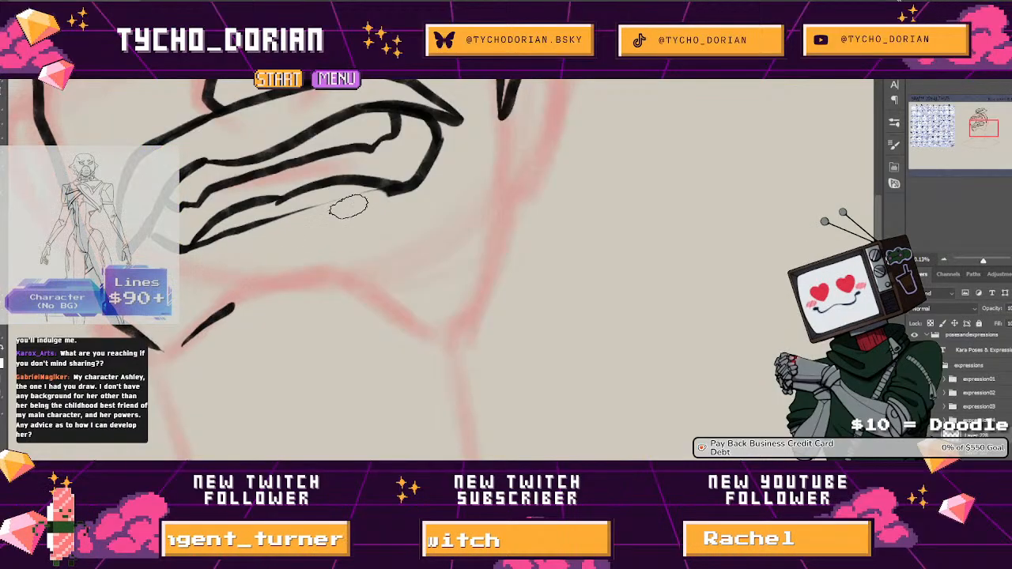
Erase and redraw the mouth's lower edge, adding an arched stroke that curves down to the right beneath the lower lip
{"action": "left_click_drag", "start_coordinate": [217, 236], "coordinate": [306, 199]}
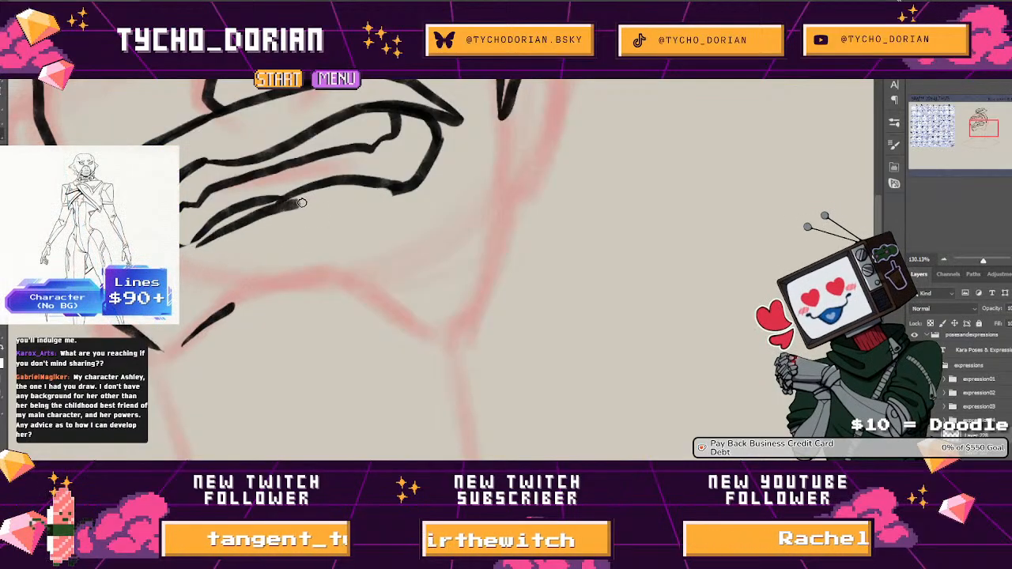
{"action": "key", "text": "ctrl+z"}
{"action": "mouse_move", "coordinate": [199, 274]}
{"action": "left_mouse_down"}
{"action": "mouse_move", "coordinate": [247, 216]}
{"action": "mouse_move", "coordinate": [307, 200]}
{"action": "mouse_move", "coordinate": [355, 227]}
{"action": "mouse_move", "coordinate": [264, 235]}
{"action": "mouse_move", "coordinate": [389, 231]}
{"action": "mouse_move", "coordinate": [426, 259]}
{"action": "mouse_move", "coordinate": [438, 235]}
{"action": "left_mouse_up"}
{"action": "key", "text": "ctrl+z"}
{"action": "key", "text": "ctrl+z"}
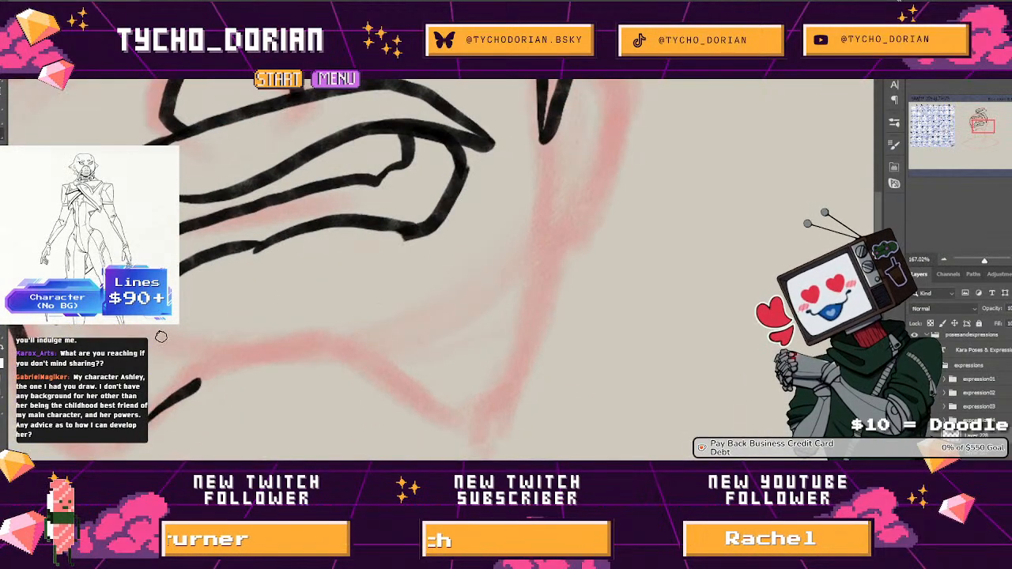
{"action": "mouse_move", "coordinate": [161, 338]}
{"action": "left_mouse_down"}
{"action": "mouse_move", "coordinate": [228, 264]}
{"action": "mouse_move", "coordinate": [273, 249]}
{"action": "mouse_move", "coordinate": [350, 274]}
{"action": "mouse_move", "coordinate": [376, 298]}
{"action": "left_mouse_up"}
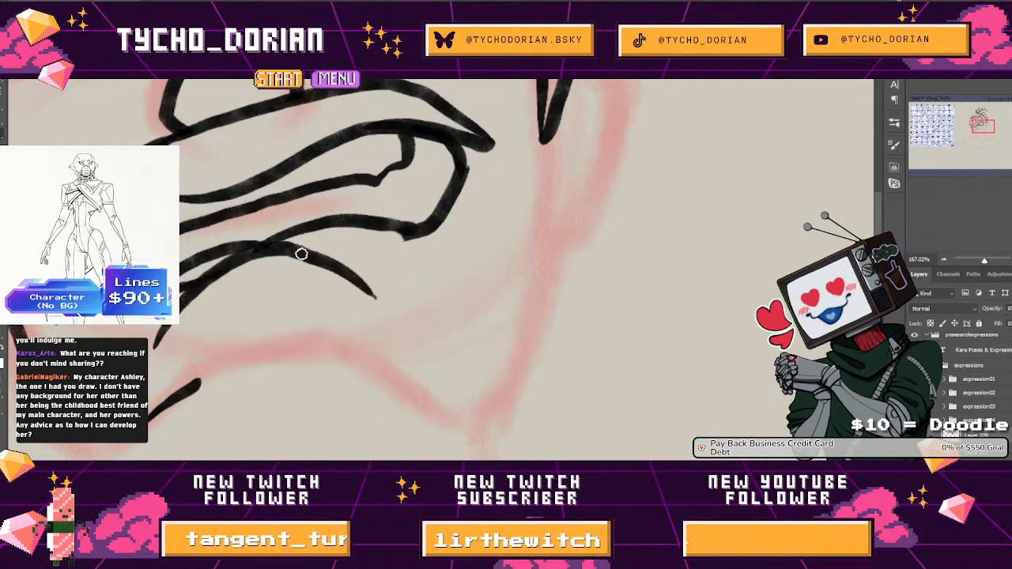
{"action": "mouse_move", "coordinate": [296, 249]}
{"action": "left_mouse_down"}
{"action": "mouse_move", "coordinate": [414, 235]}
{"action": "mouse_move", "coordinate": [383, 242]}
{"action": "left_mouse_up"}
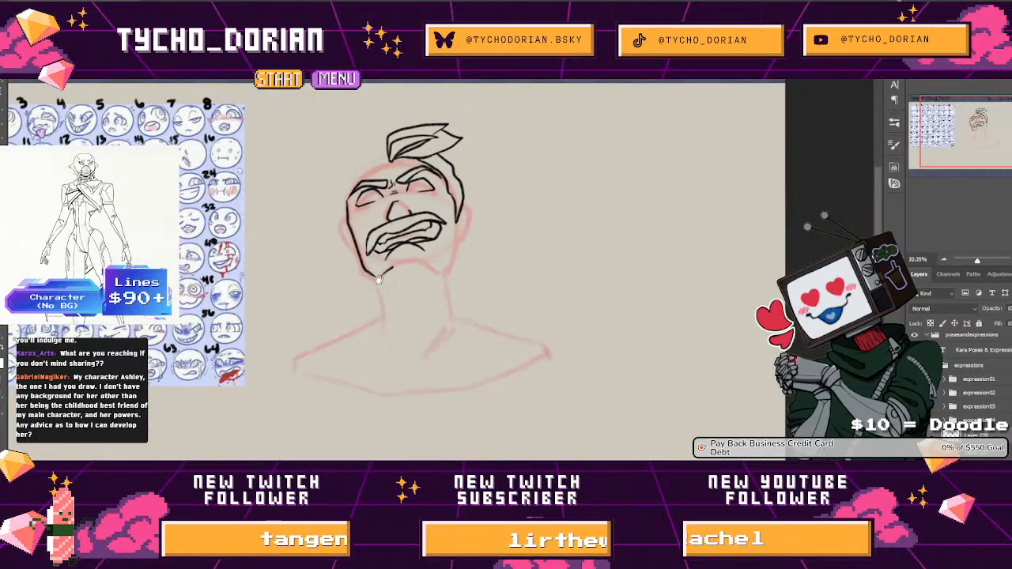
{"action": "mouse_move", "coordinate": [444, 273]}
{"action": "left_mouse_down"}
{"action": "mouse_move", "coordinate": [299, 294]}
{"action": "mouse_move", "coordinate": [423, 298]}
{"action": "left_mouse_up"}
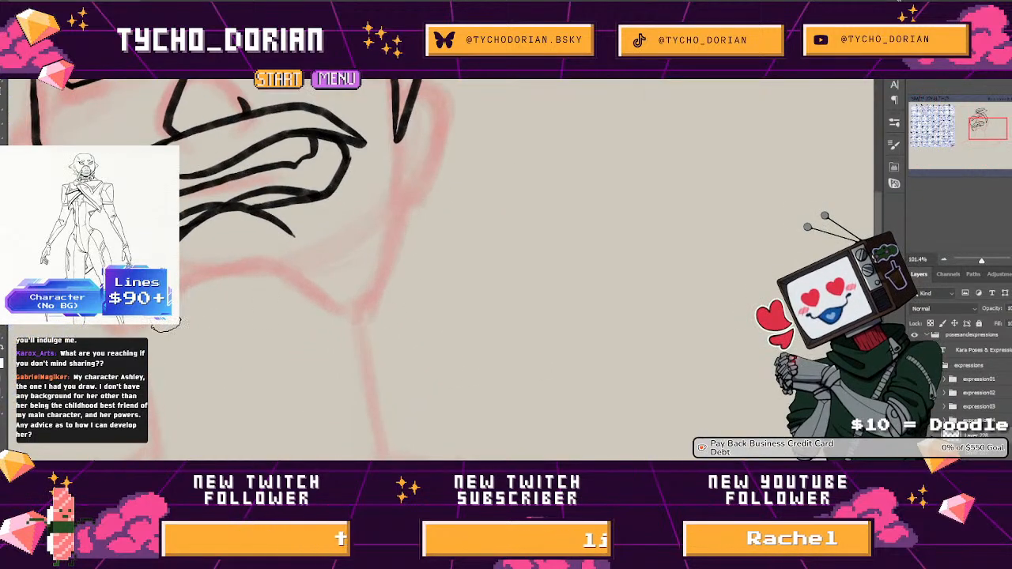